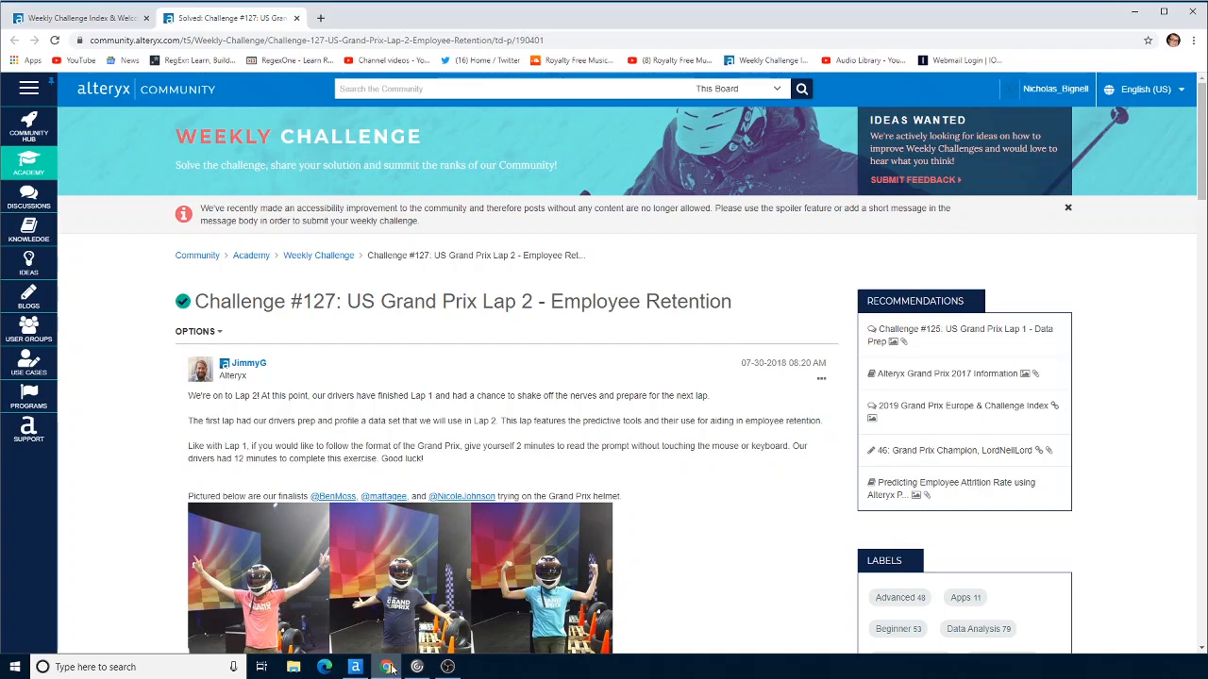
drag(366, 647, 587, 368)
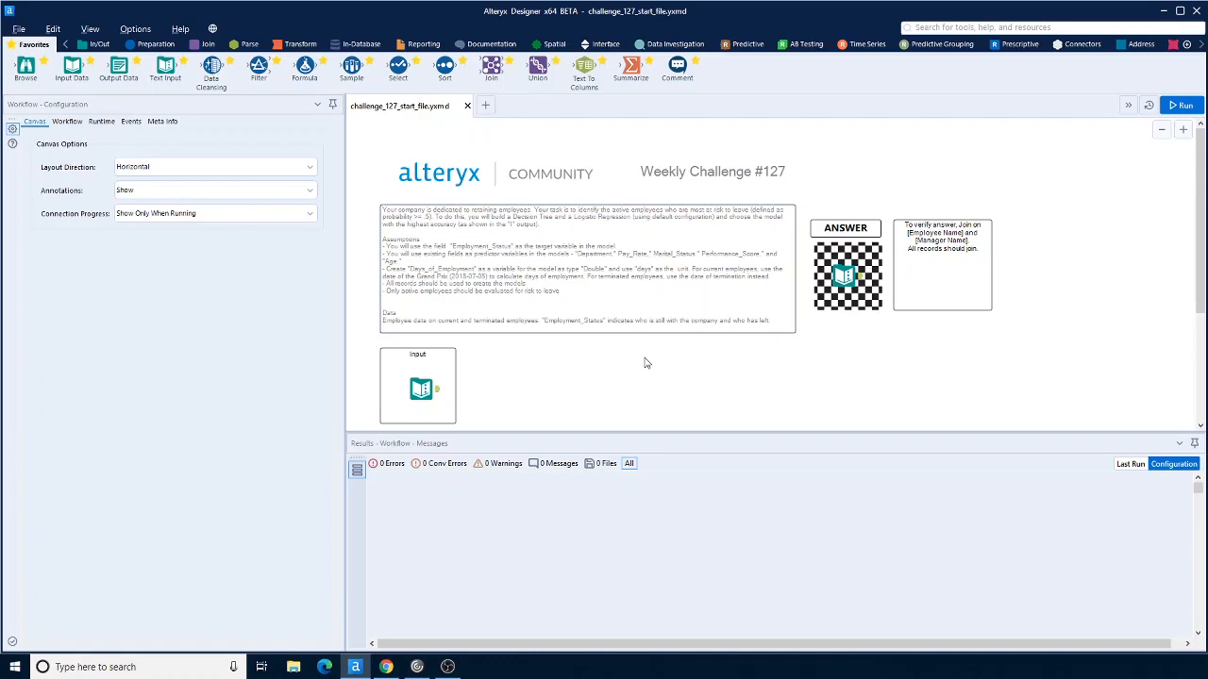
Step: Inspect the Input tool's employee data columns and open the challenge instructions comment
click(436, 387)
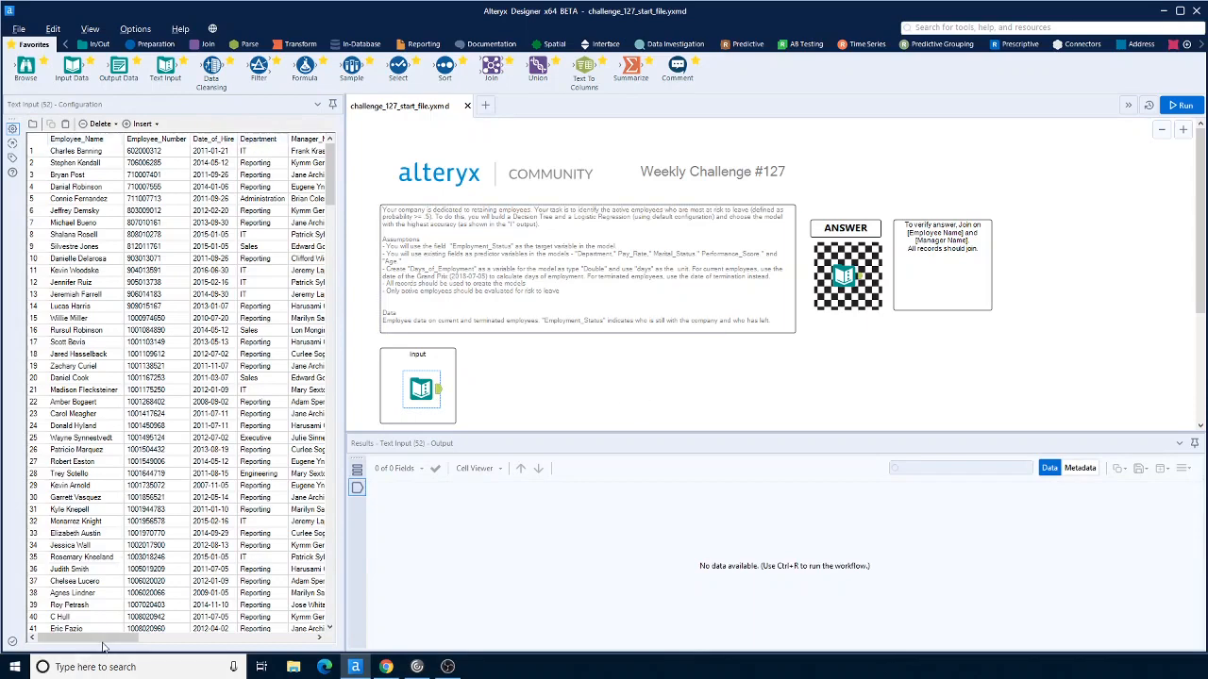
drag(102, 639, 153, 647)
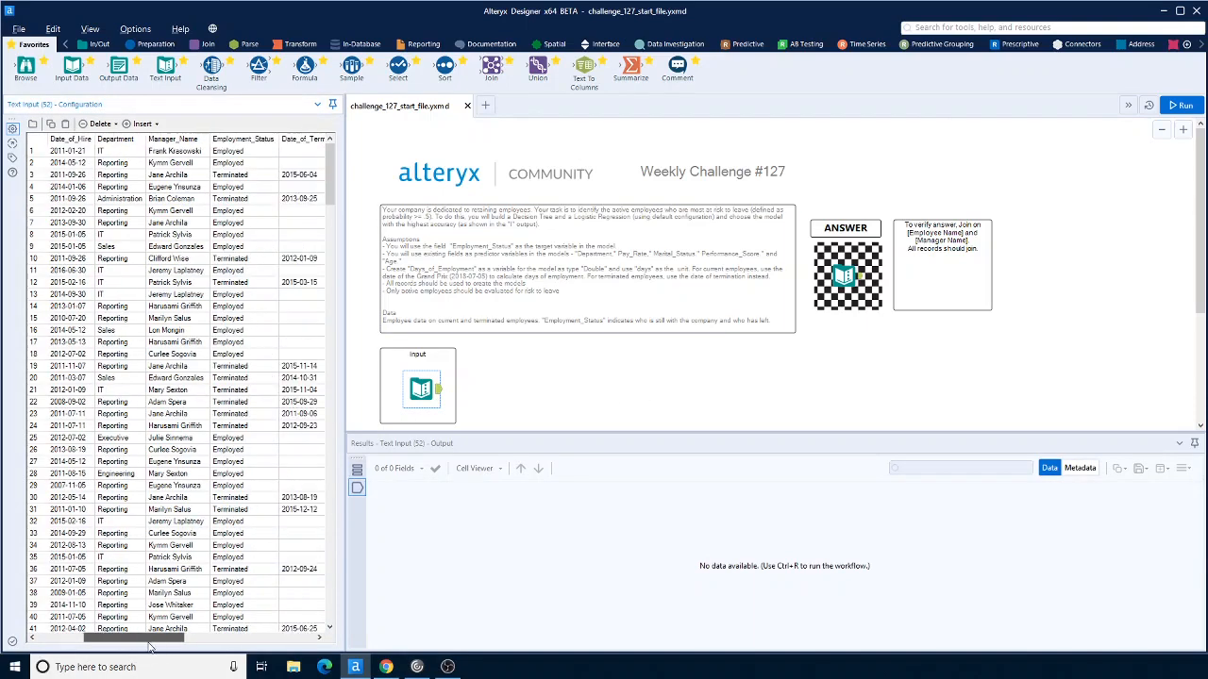
click(239, 155)
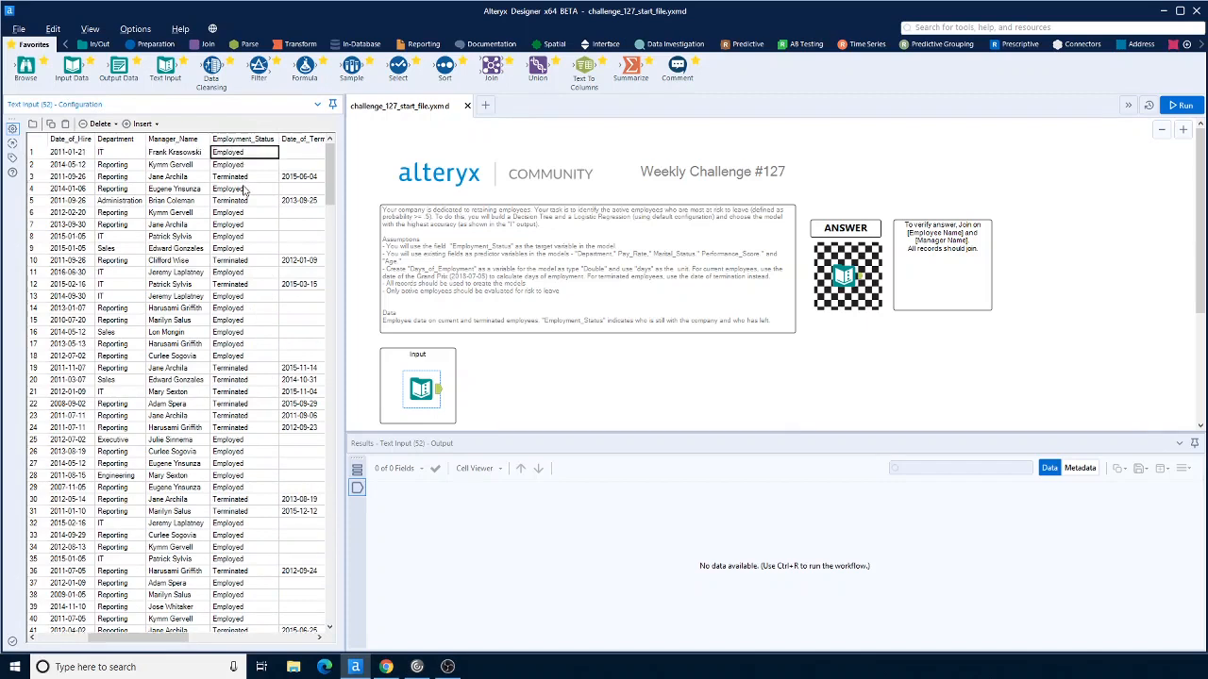
click(239, 178)
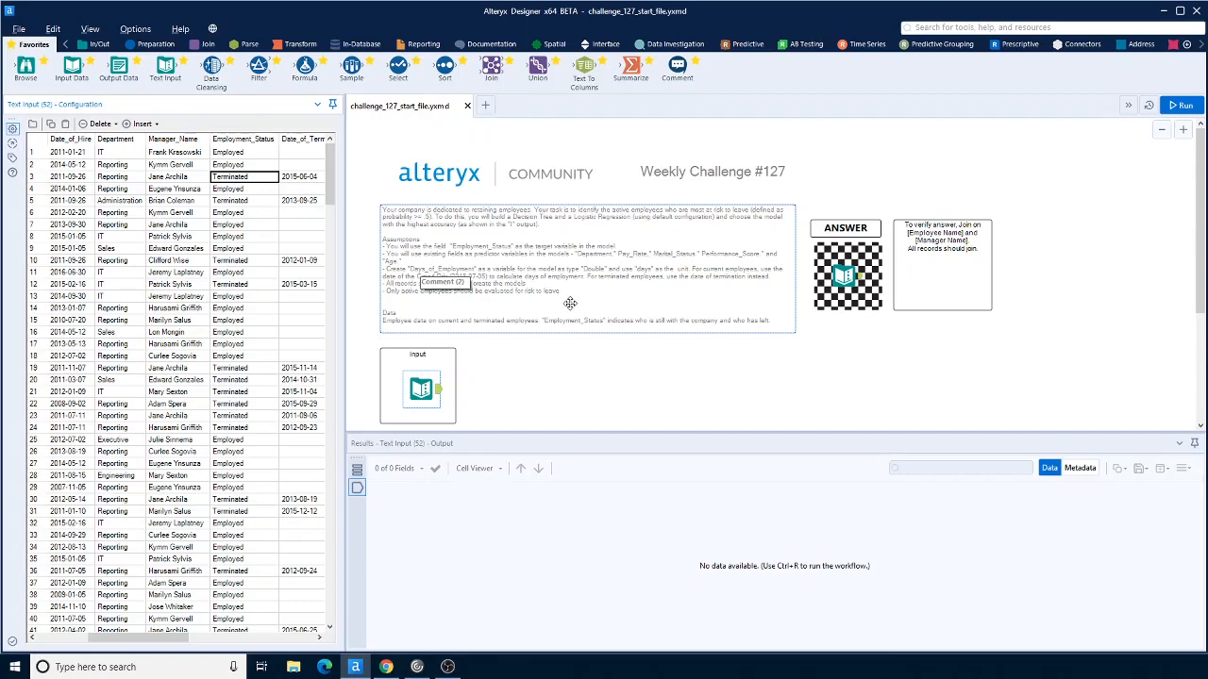
click(713, 304)
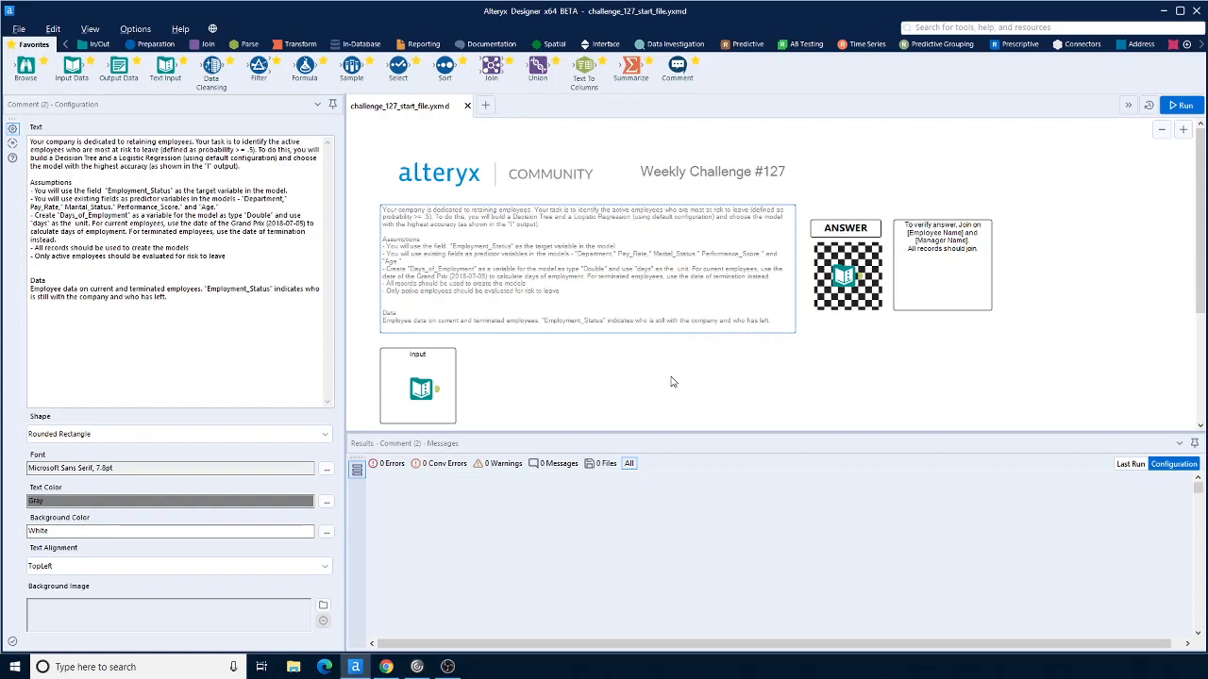
Step: Add a Formula tool connected to the Input tool's output
scroll(673, 382, down, 1)
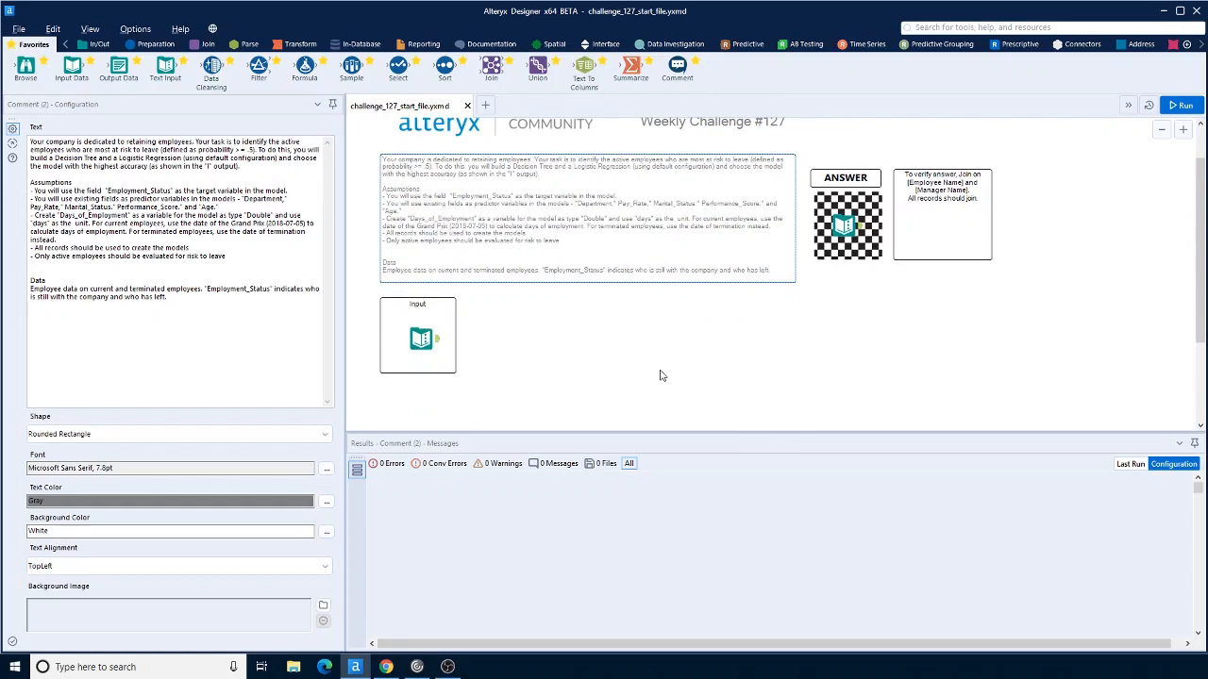
drag(304, 66, 519, 346)
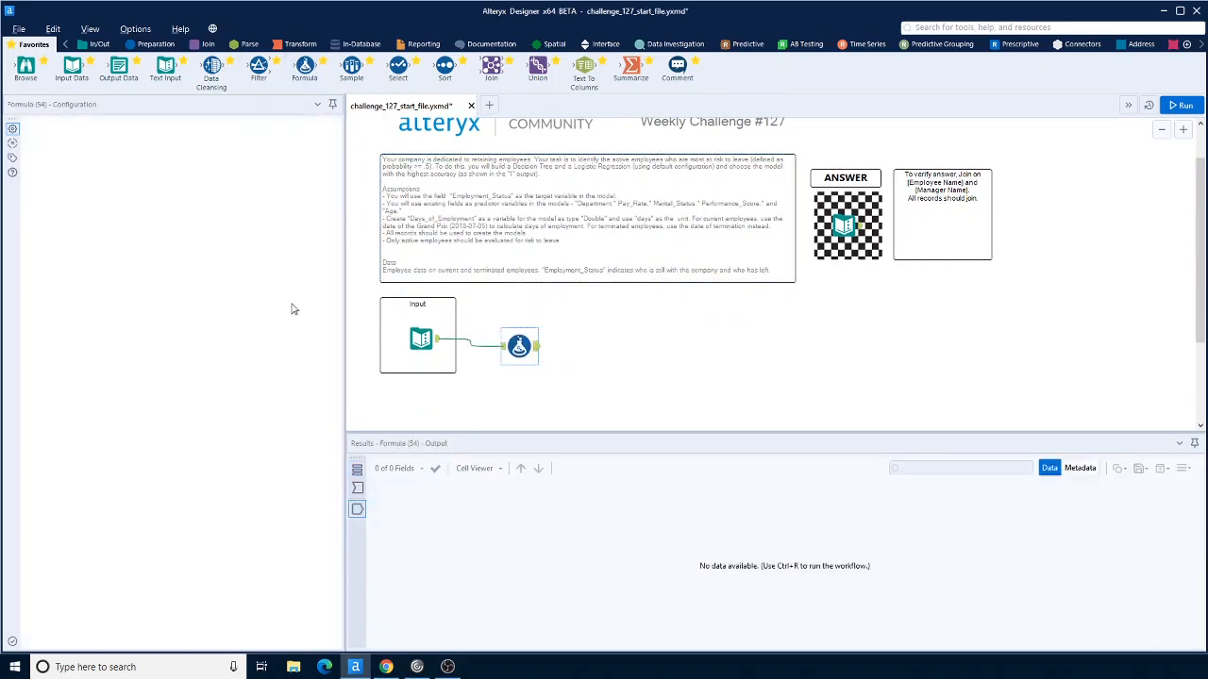
Step: Review the employee data columns and the Grand Prix date given in the instructions comment
click(421, 338)
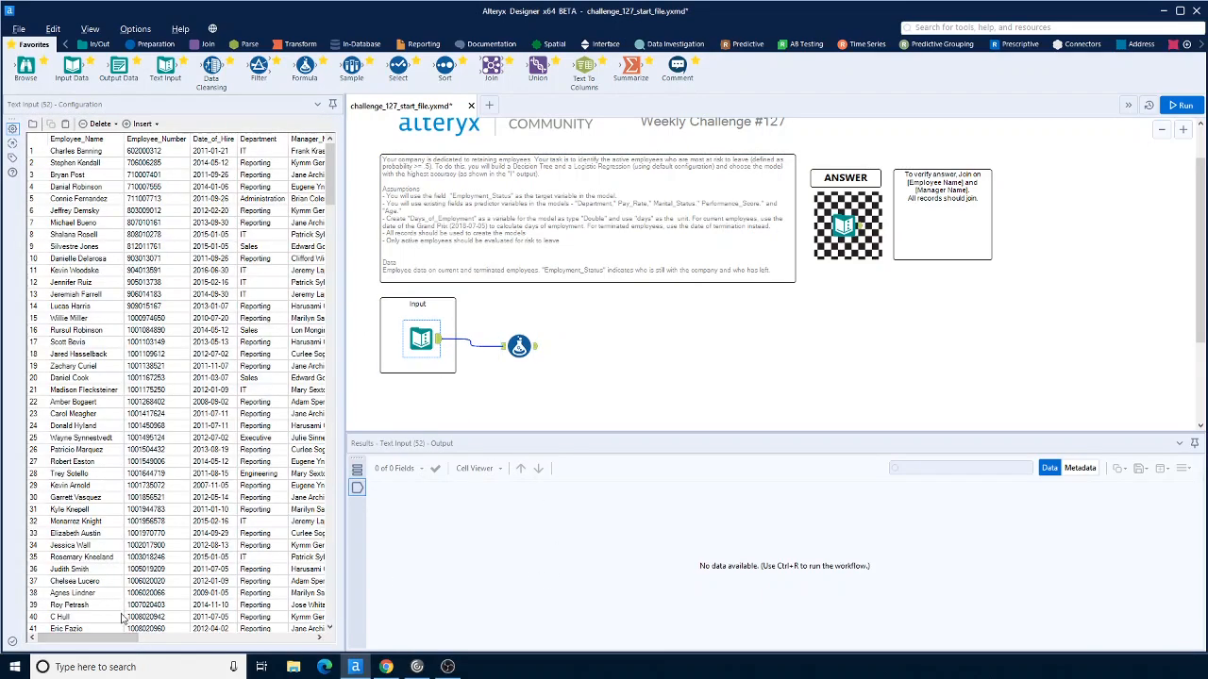
drag(114, 637, 187, 642)
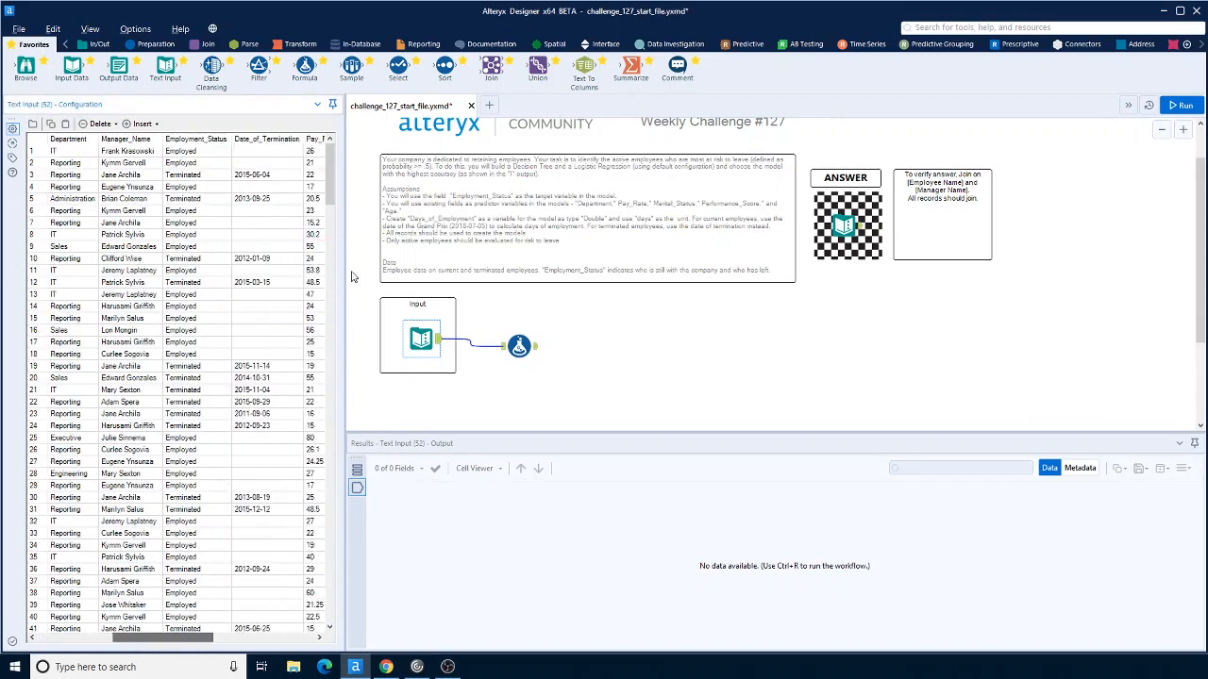
mouse_move(223, 650)
mouse_down()
mouse_move(293, 645)
mouse_move(240, 646)
mouse_up()
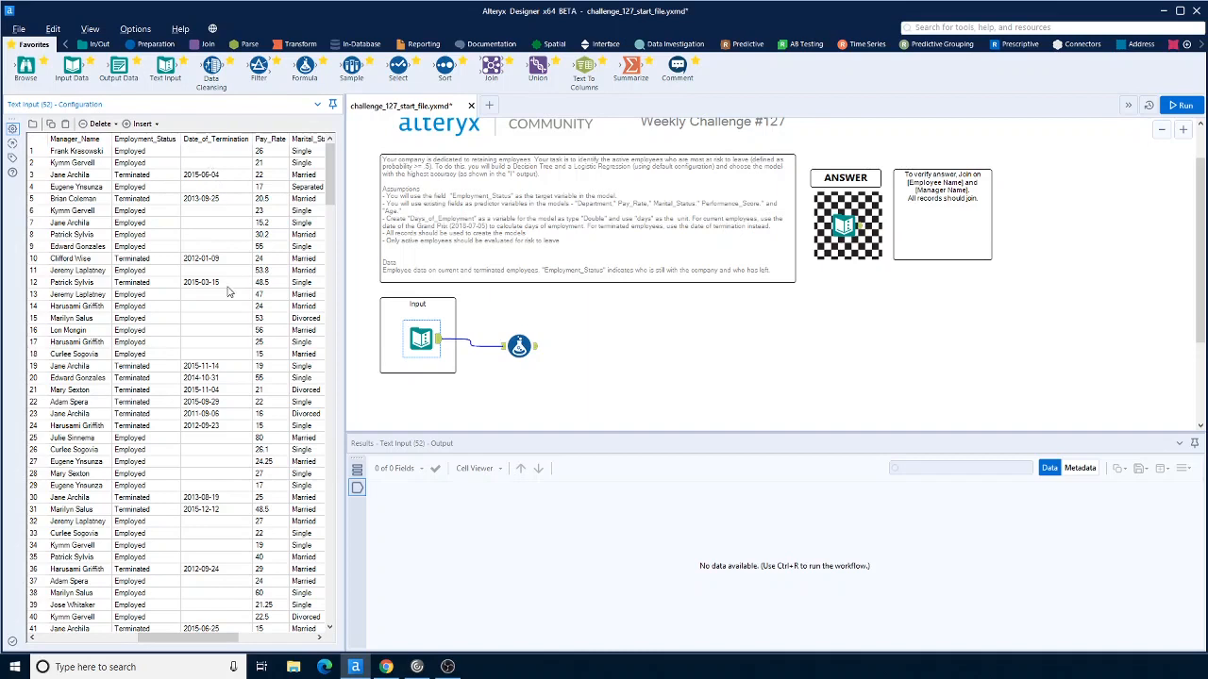
click(470, 226)
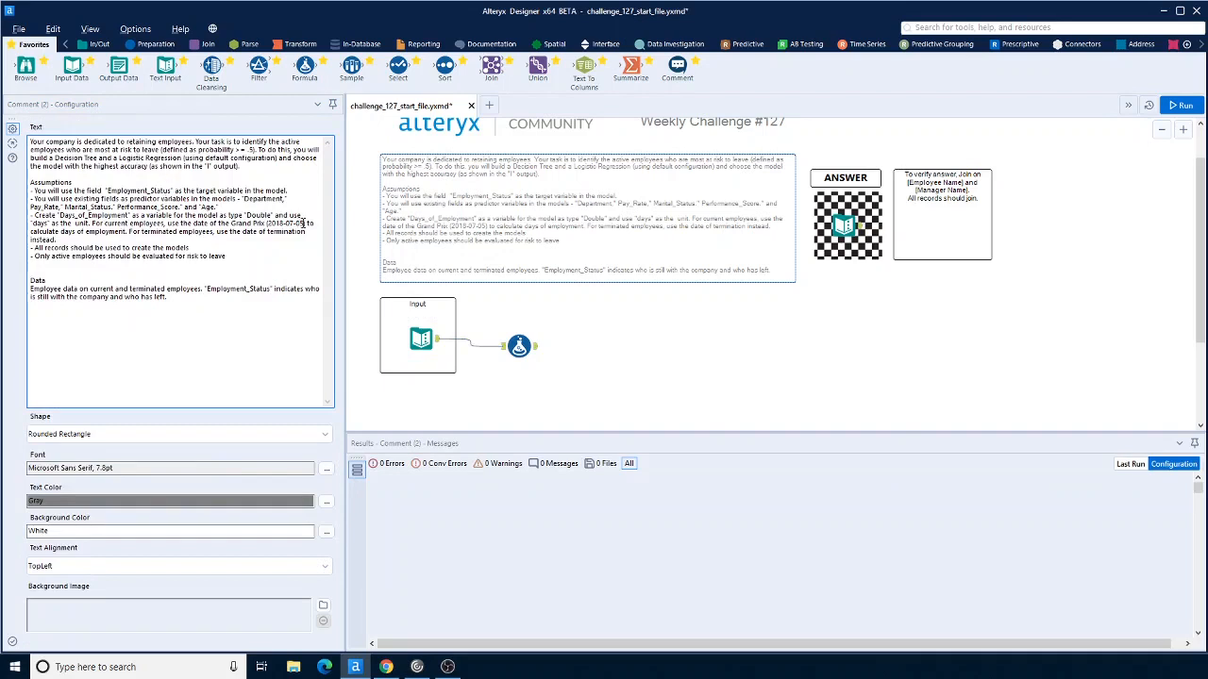
mouse_move(303, 224)
mouse_down()
mouse_move(285, 225)
mouse_move(309, 224)
mouse_up()
click(270, 225)
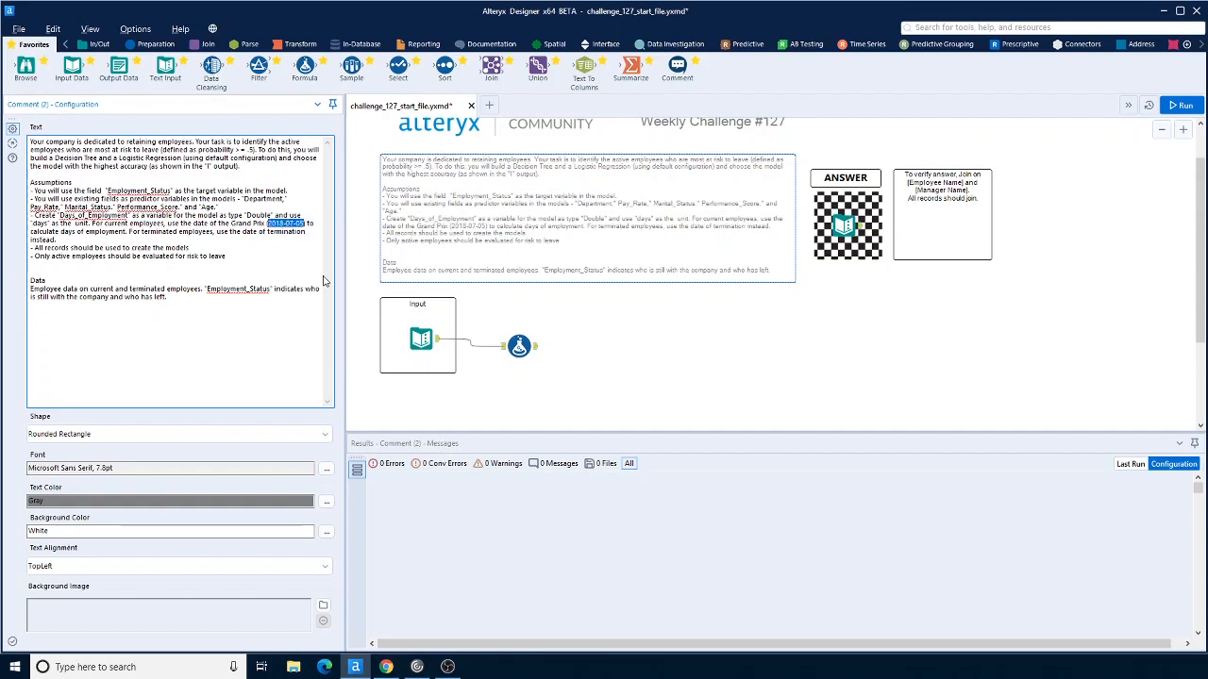
Step: Add a new output column named to date in the first Formula tool
click(519, 347)
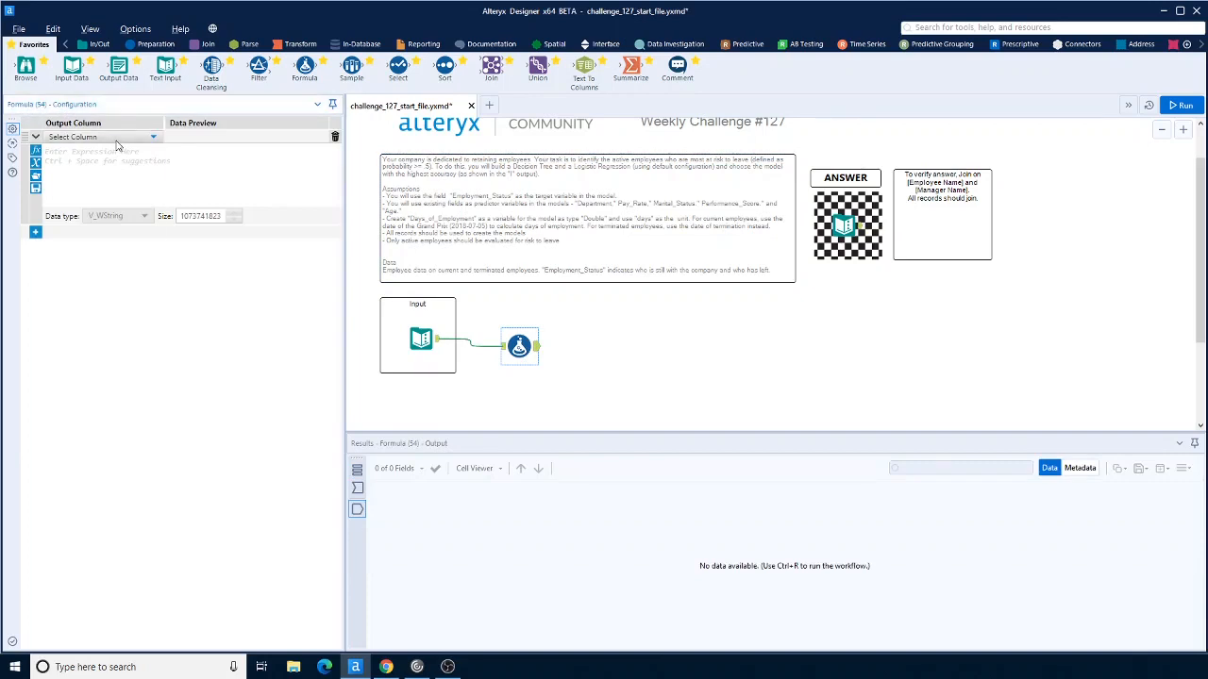
click(118, 138)
click(102, 149)
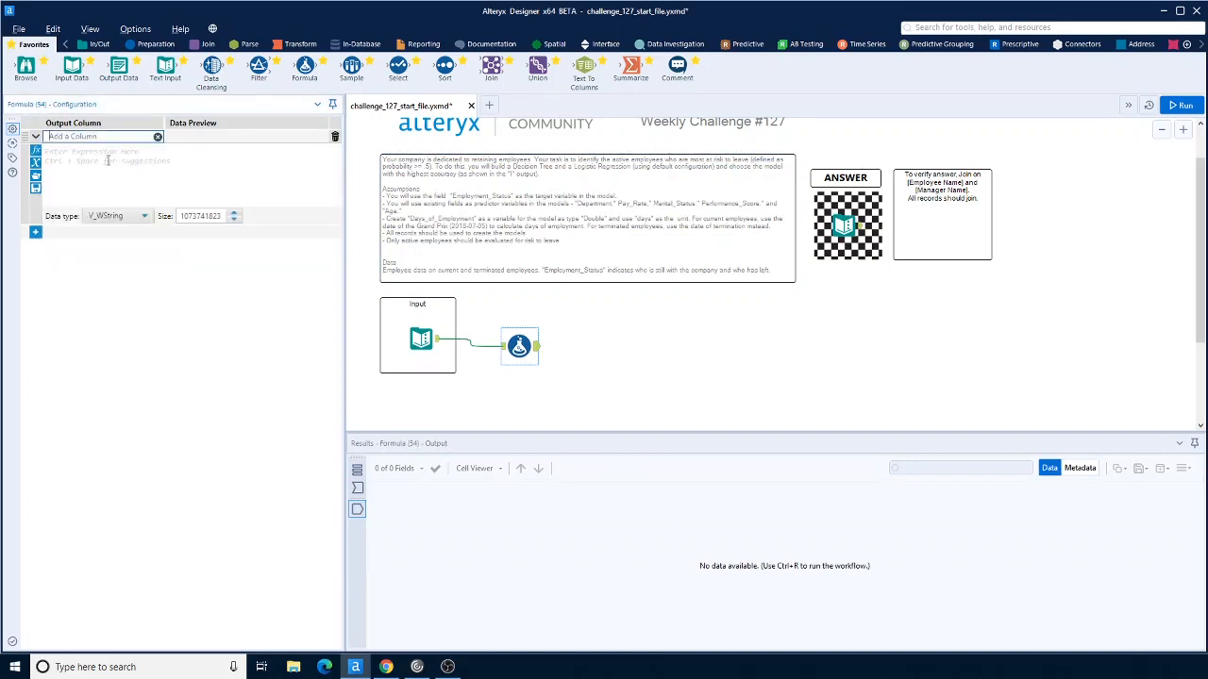
text(To)
Step: Insert an IF THEN ELSE ENDIF expression with the condition IsNull([Date_of_Termination])
click(109, 161)
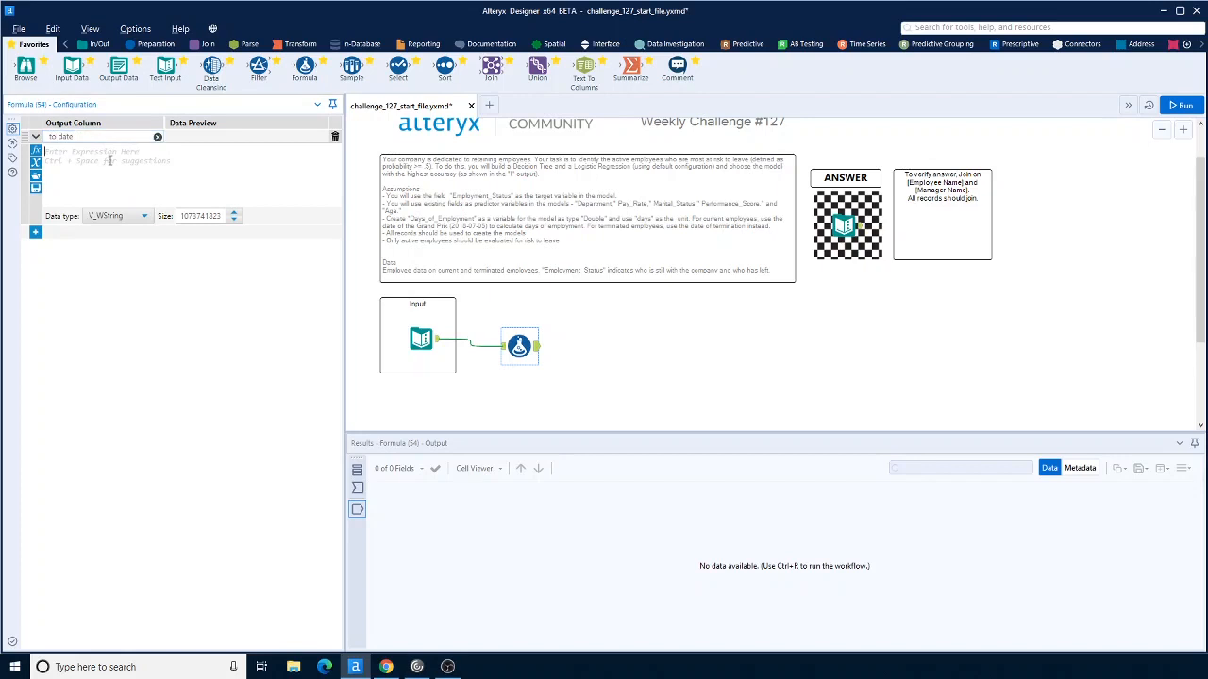
click(35, 150)
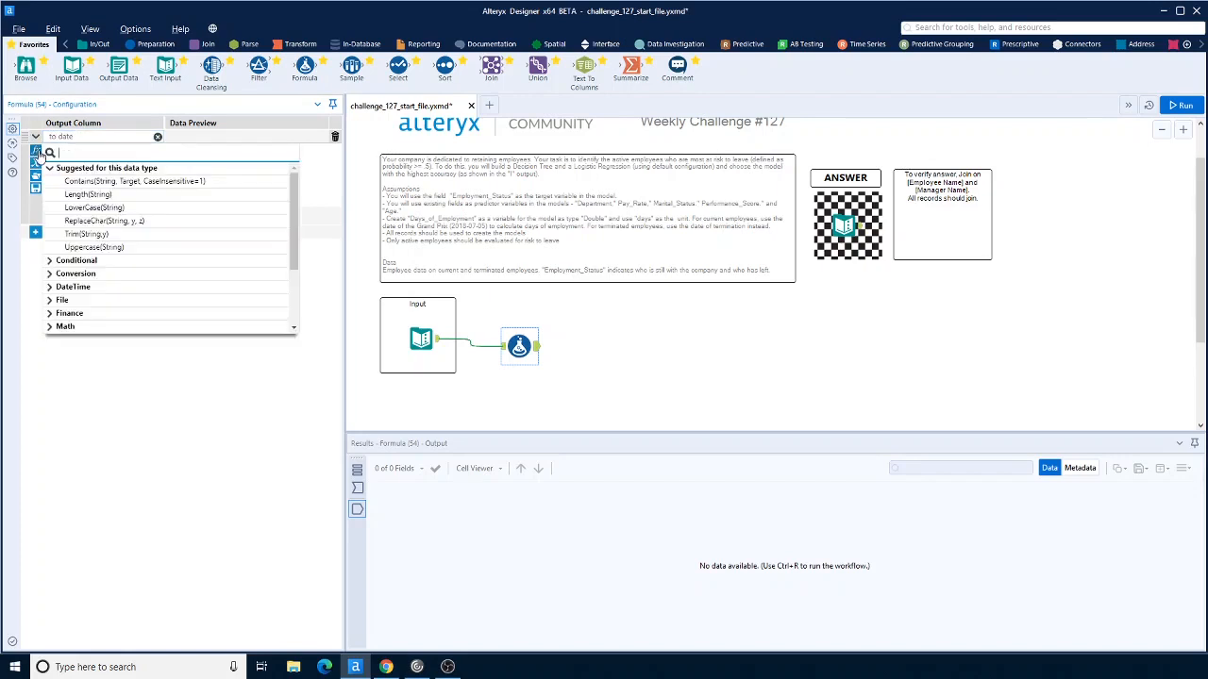
click(76, 261)
click(87, 185)
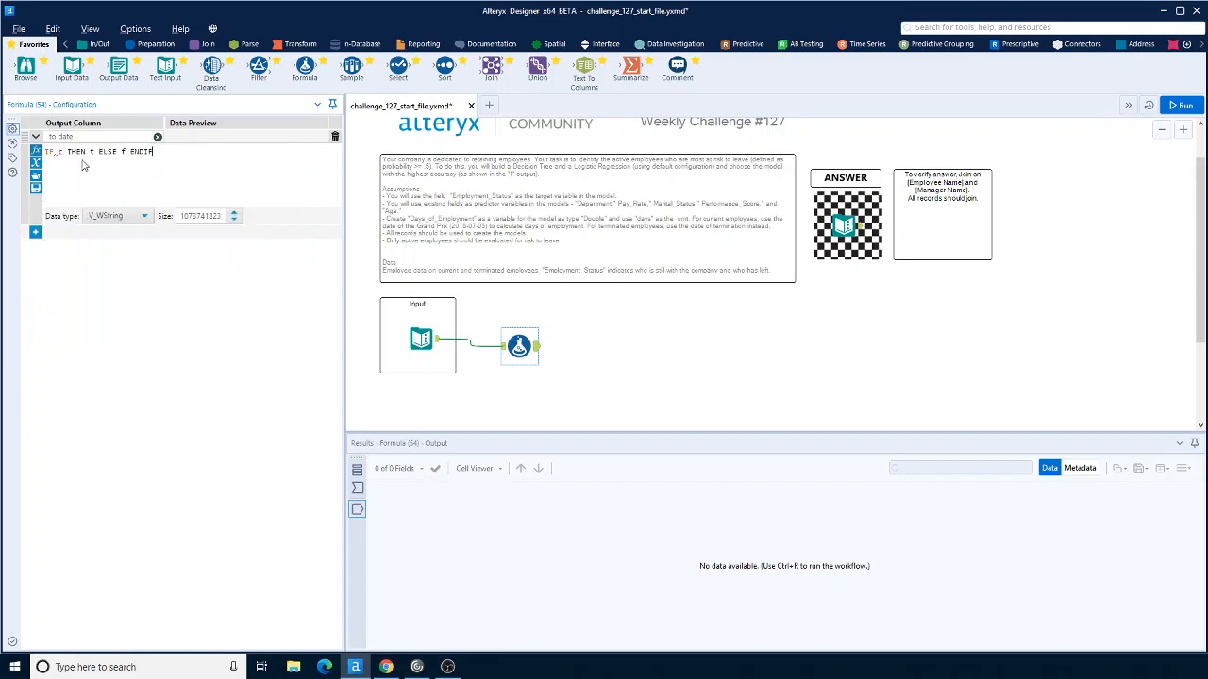
shift+click(63, 153)
click(66, 158)
key(BackSpace)
text([)
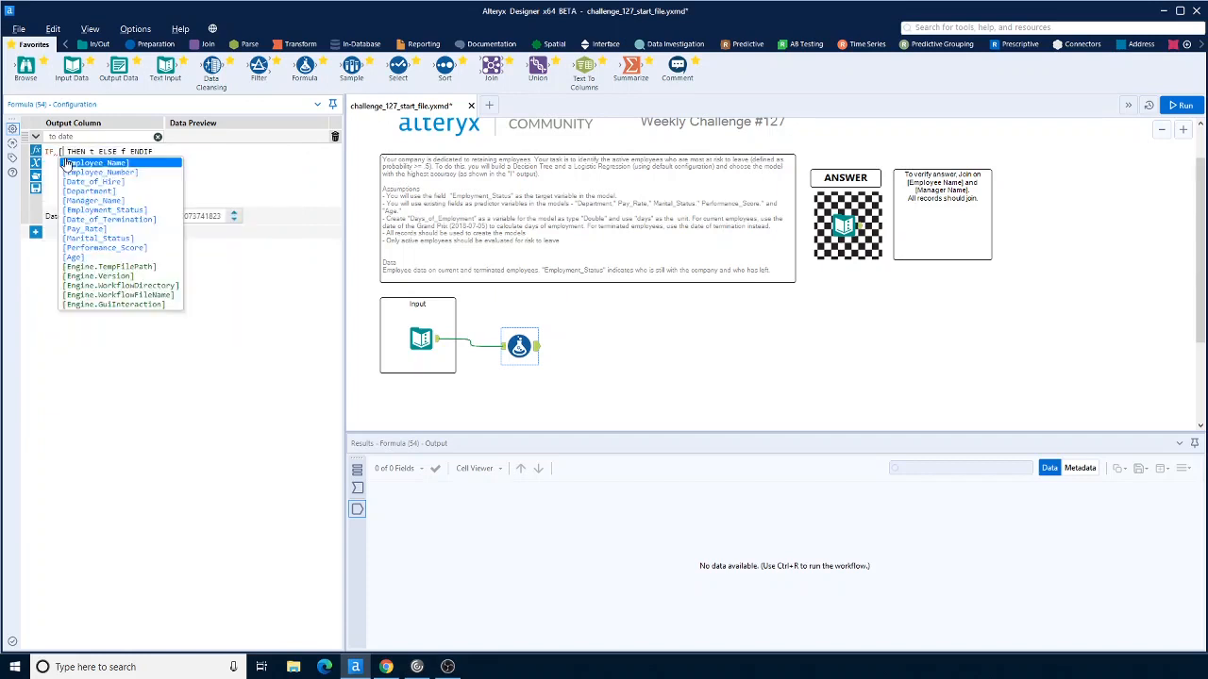
key(BackSpace)
text(isnull)
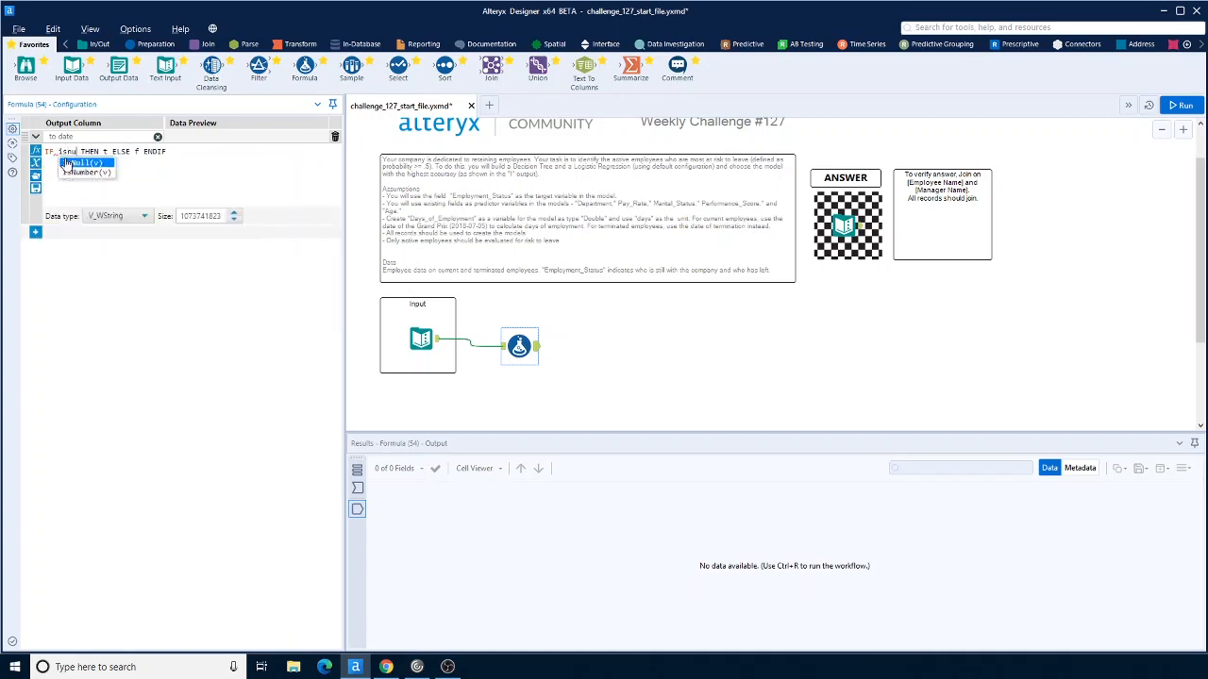
double_click(82, 165)
text([)
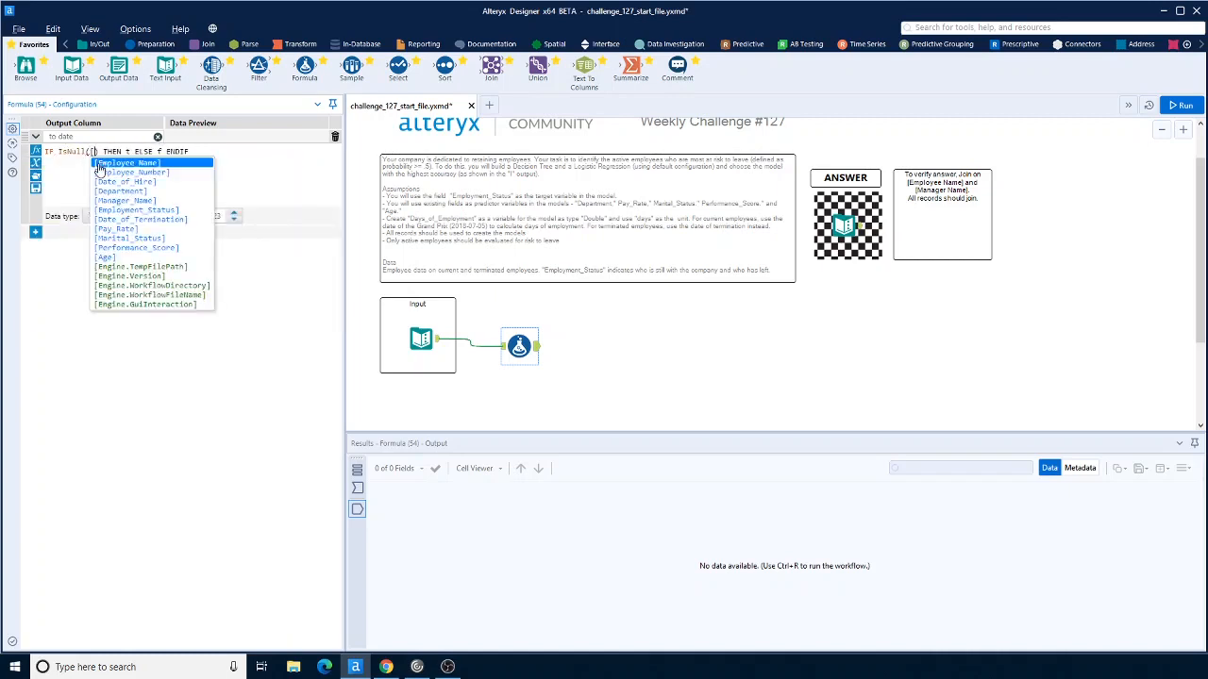
double_click(138, 219)
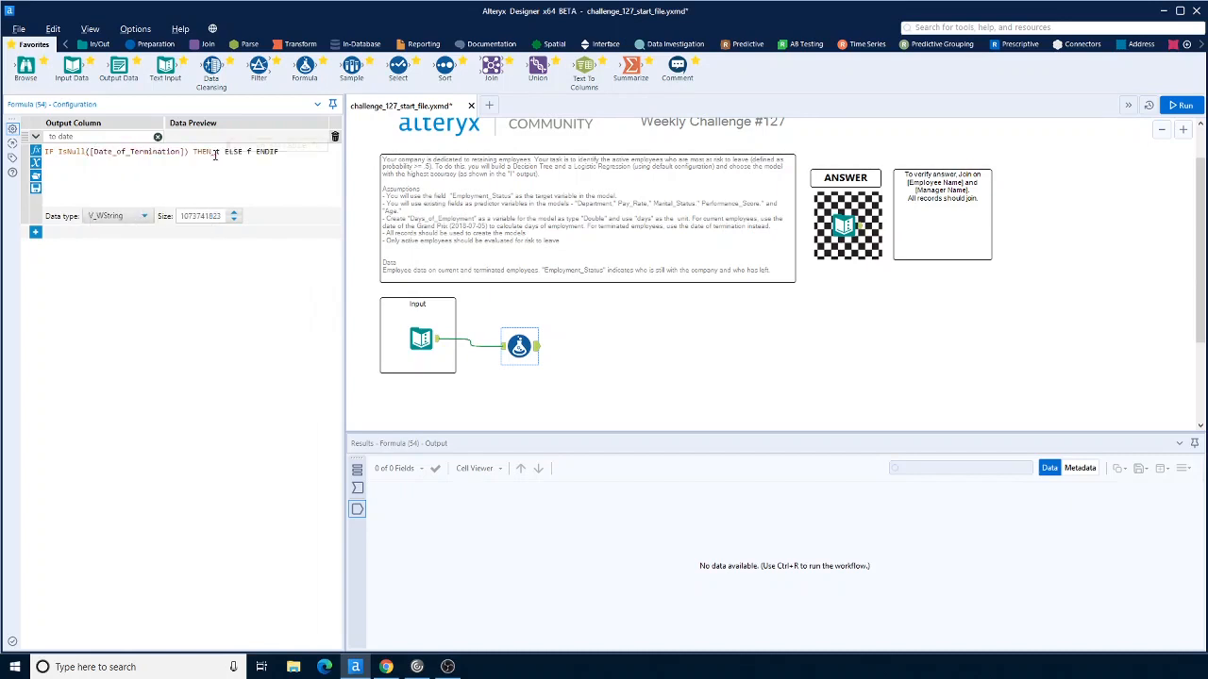
Step: Set the THEN value to '2018-07-05' and the column's data type to Date
key(Delete)
text('2018-07-05')
drag(301, 155, 304, 165)
click(120, 216)
click(117, 296)
Step: Set the ELSE value to [Date_of_Termination] and apply the to date formula
text([)
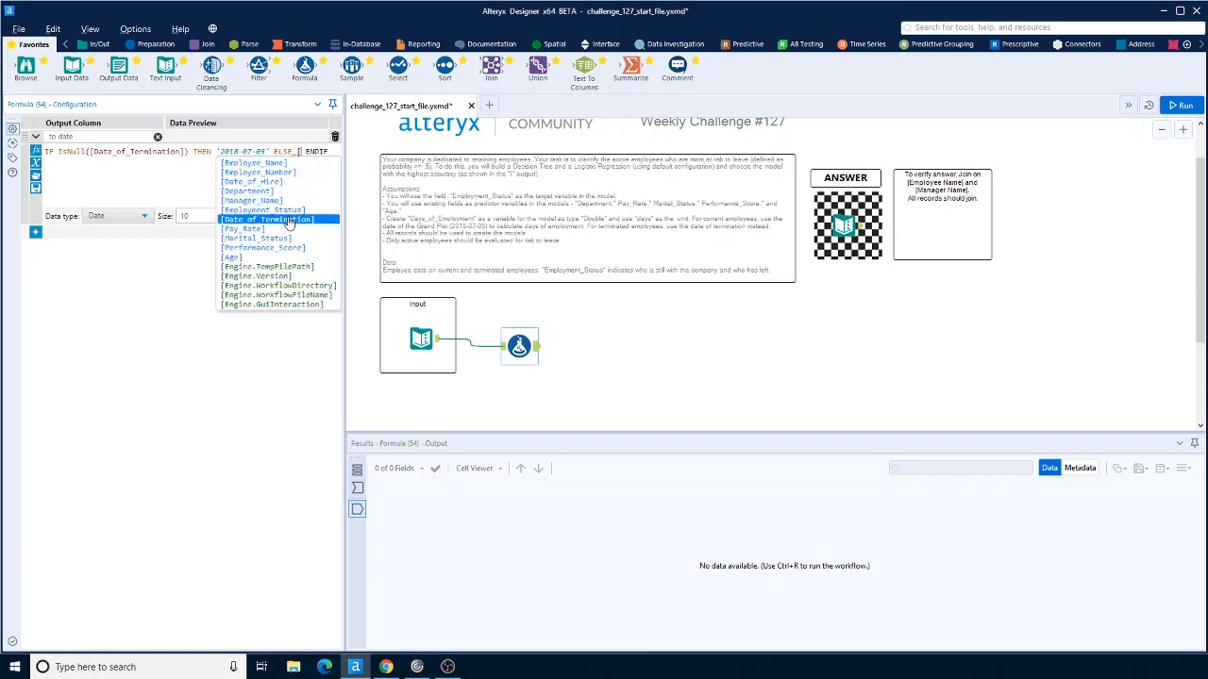
click(289, 220)
click(547, 357)
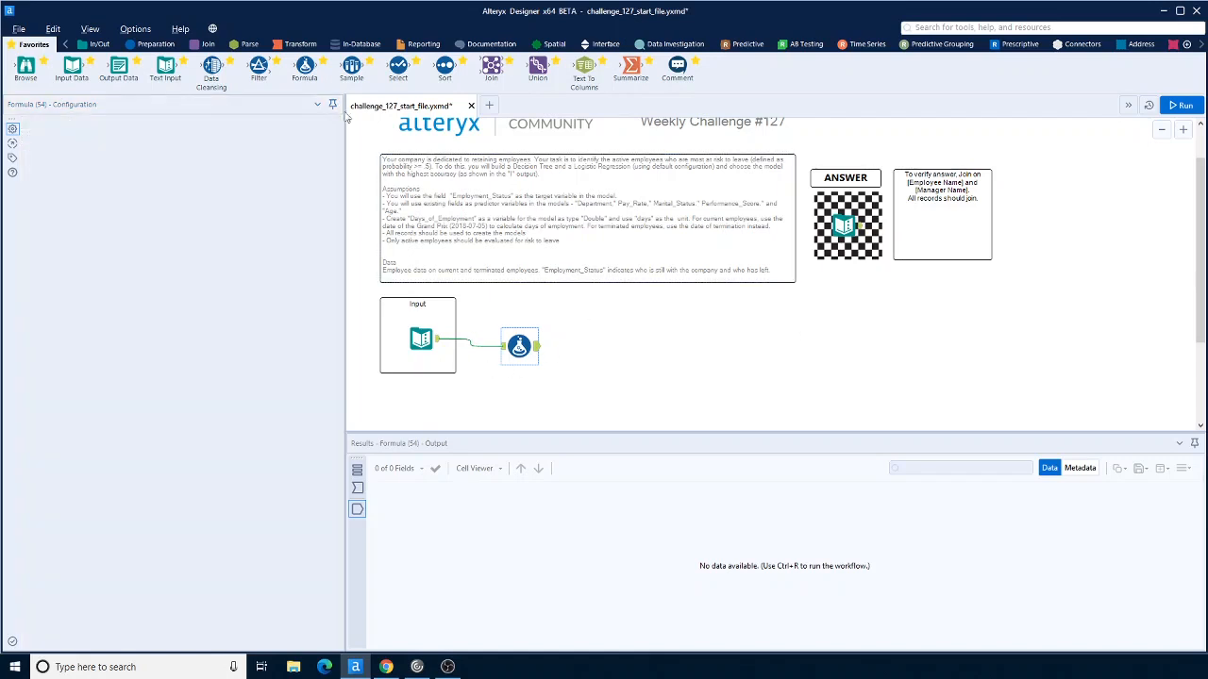
Step: Add a second Formula tool after the first and create a Days_of_Employment output column
drag(305, 67, 602, 345)
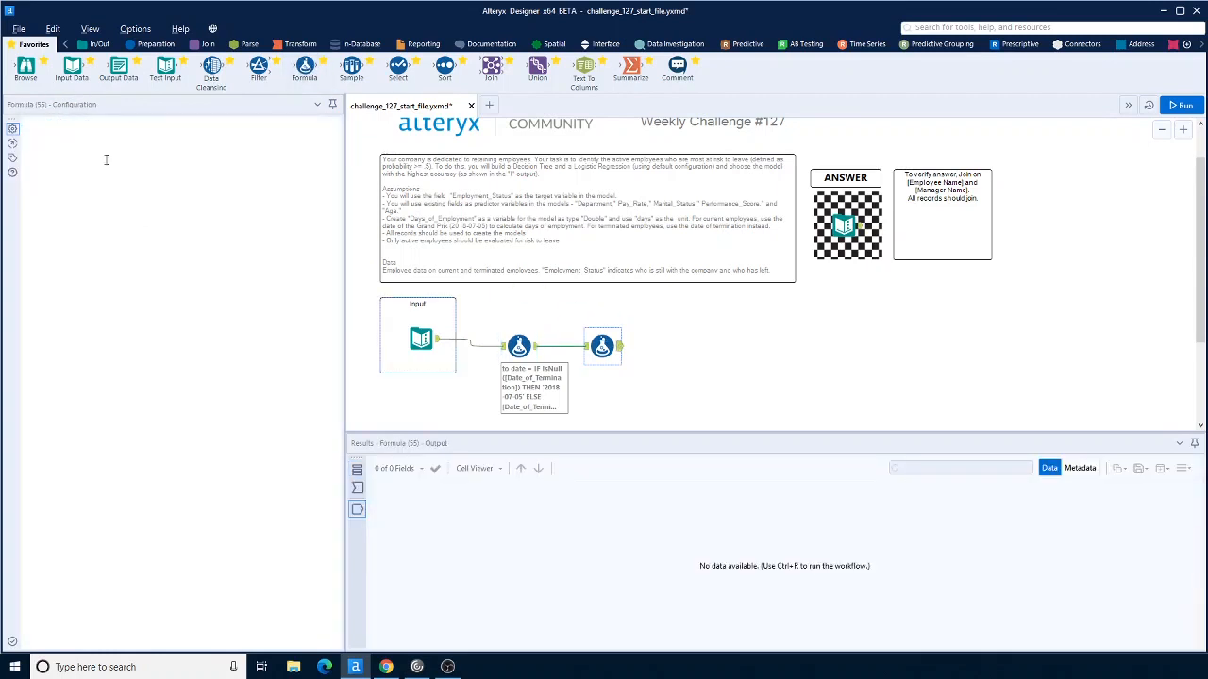
click(154, 138)
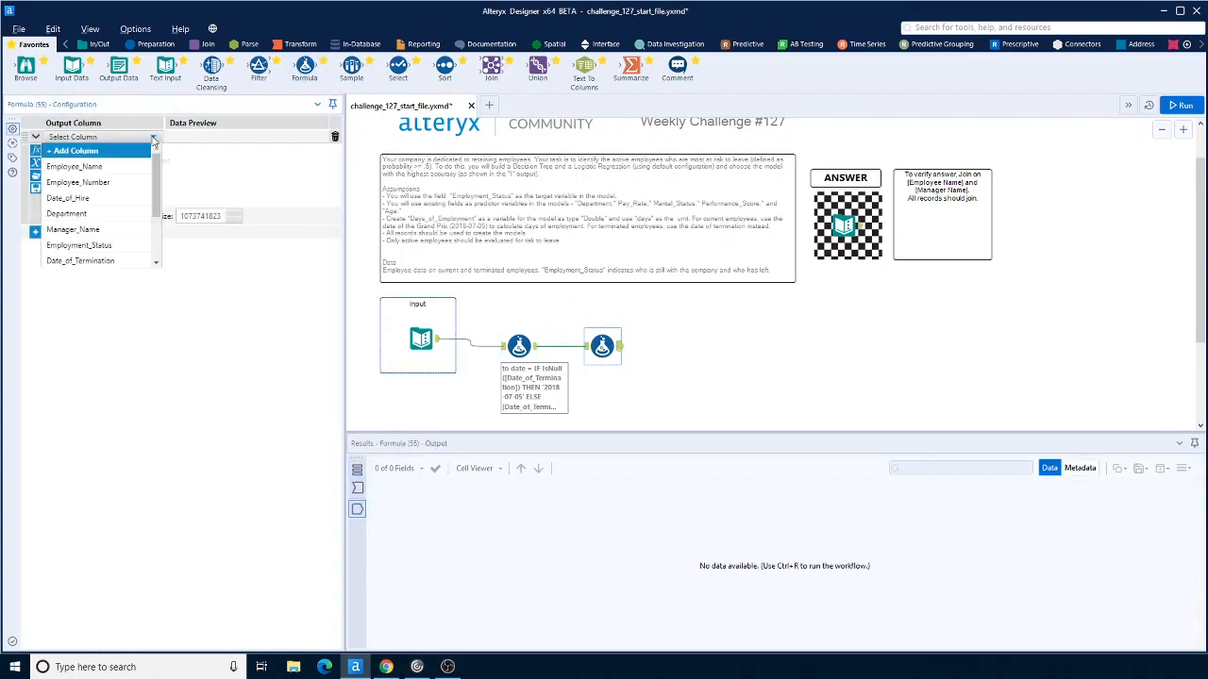
click(93, 153)
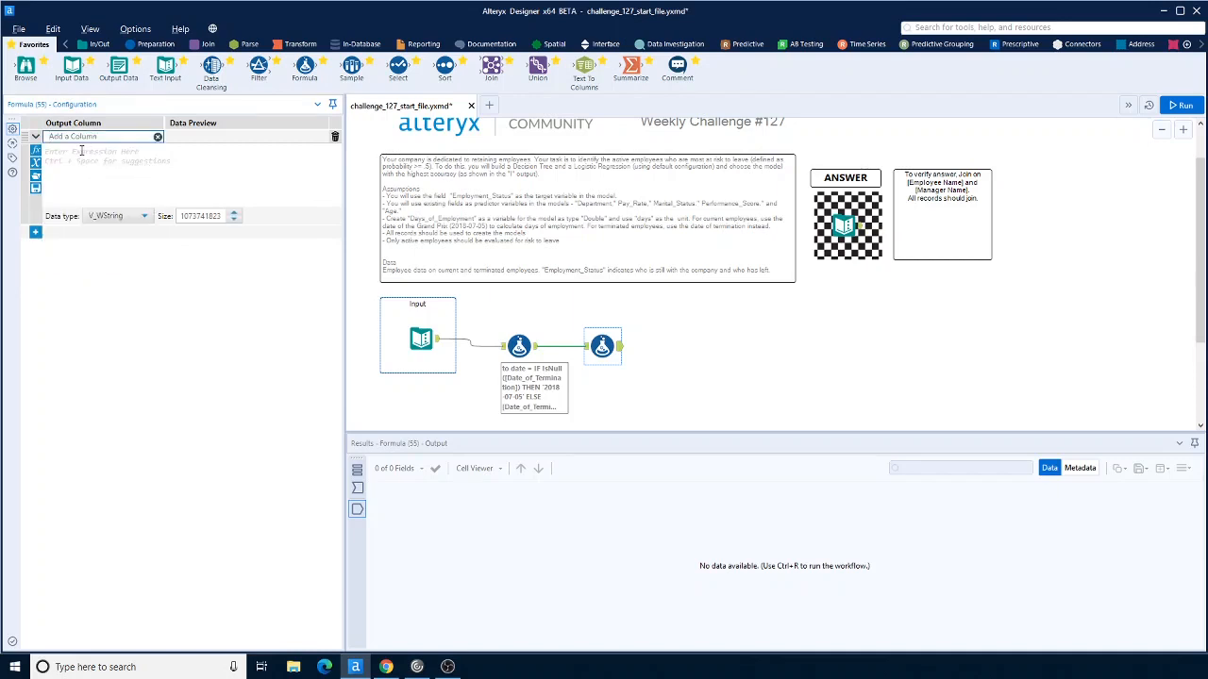
text(Days_of_Employment)
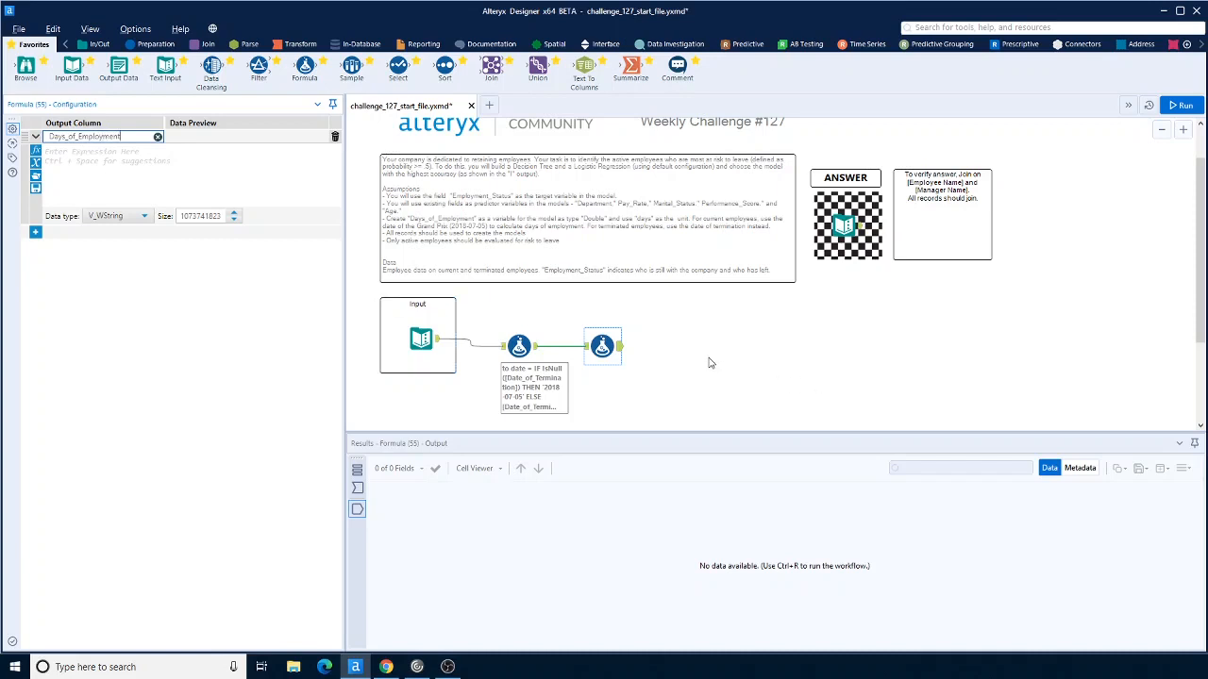
Step: Write the expression DateTimeDiff([to date],[Date_of_Hire],'days') for Days_of_Employment
click(36, 151)
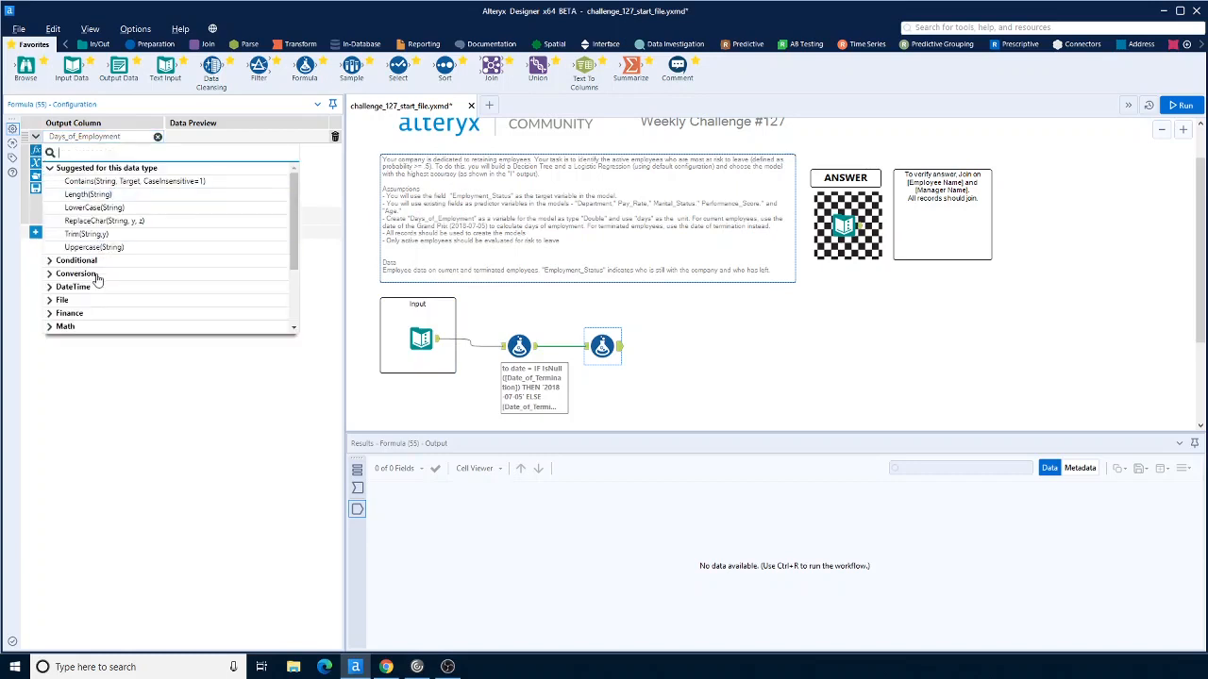
click(52, 288)
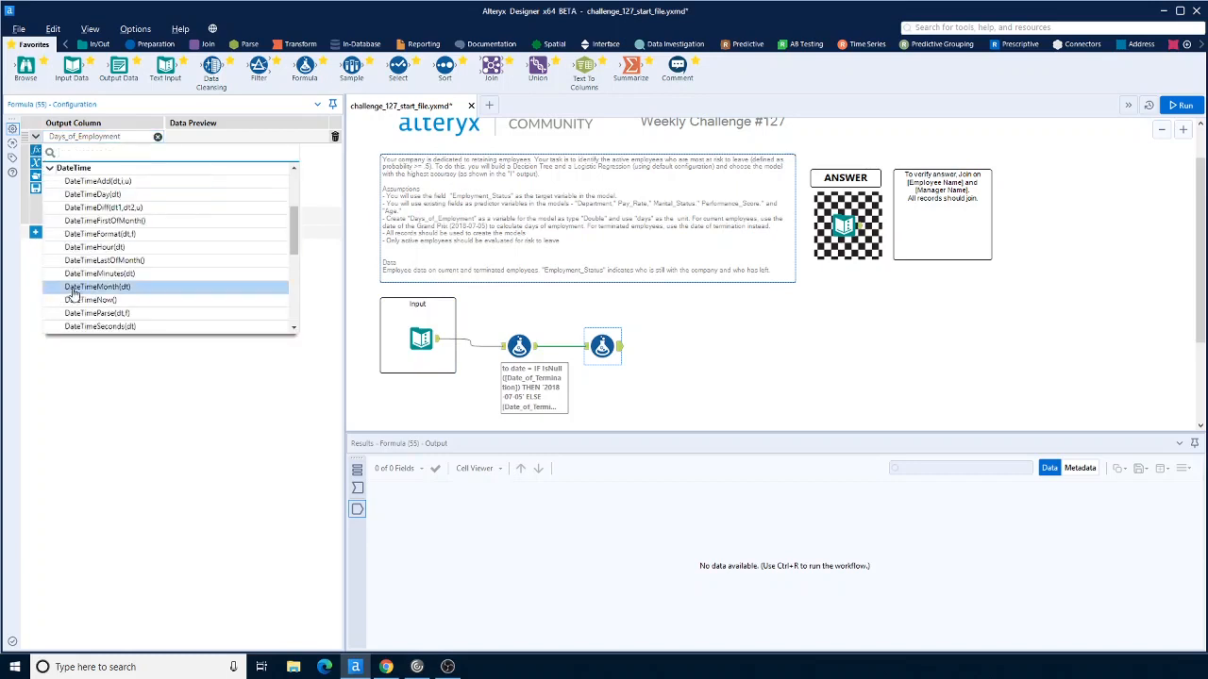
click(100, 209)
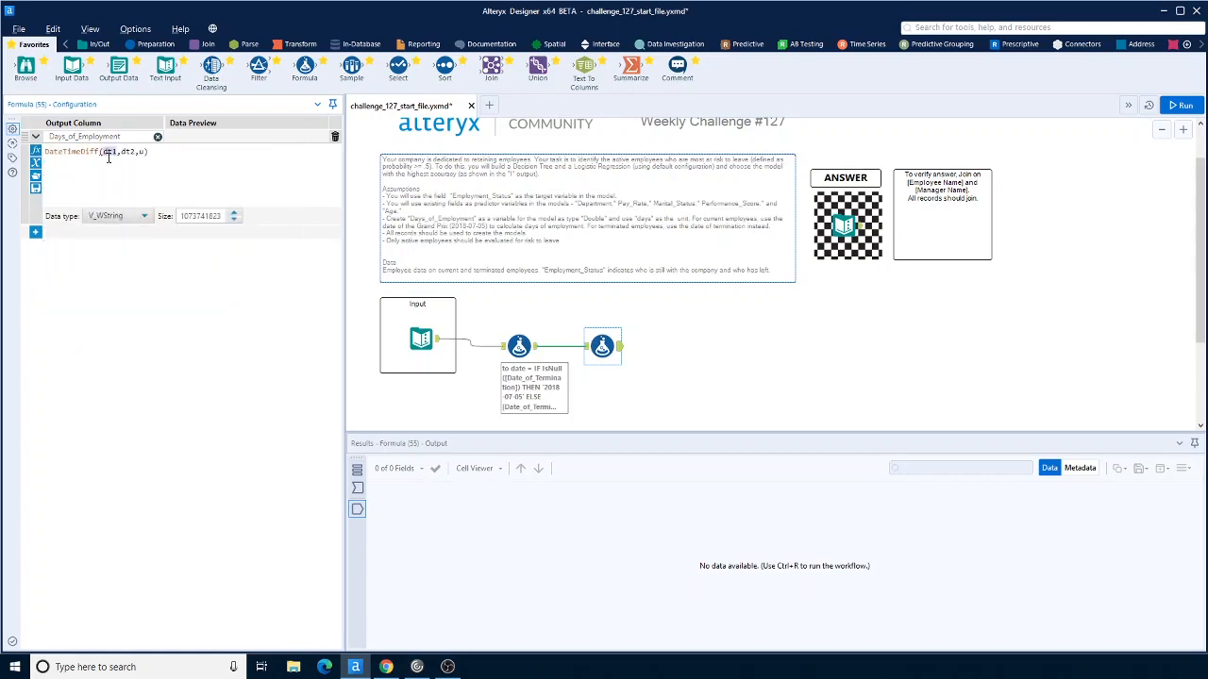
text([)
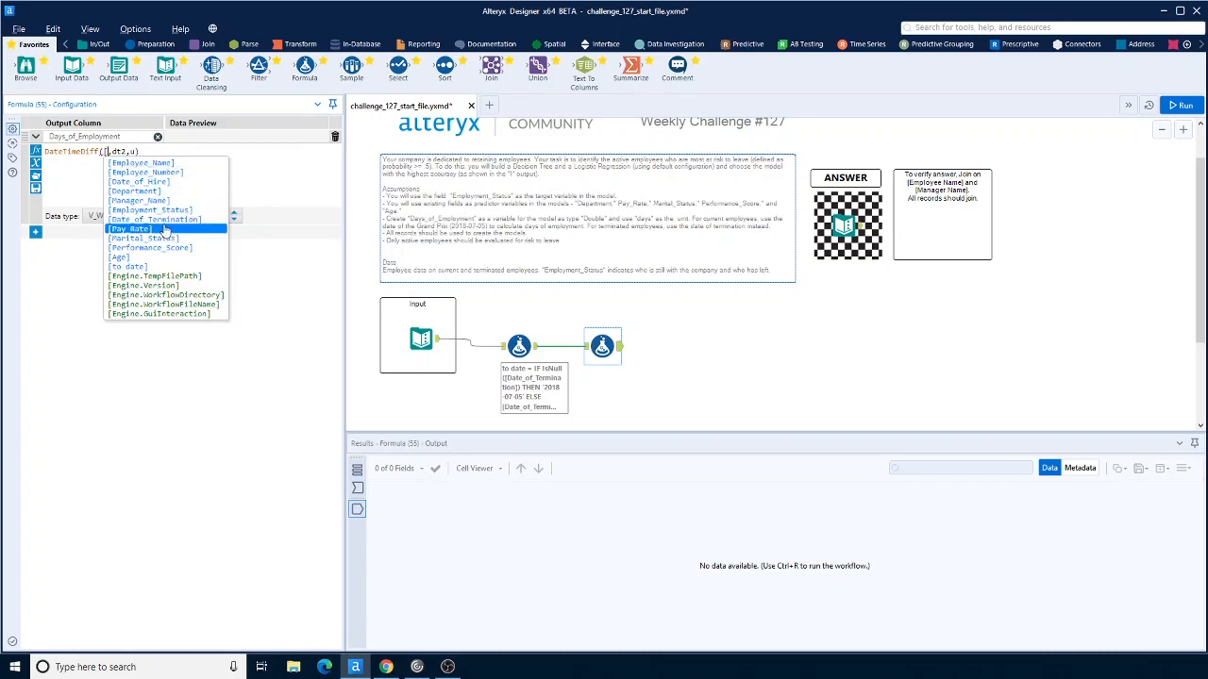
click(149, 268)
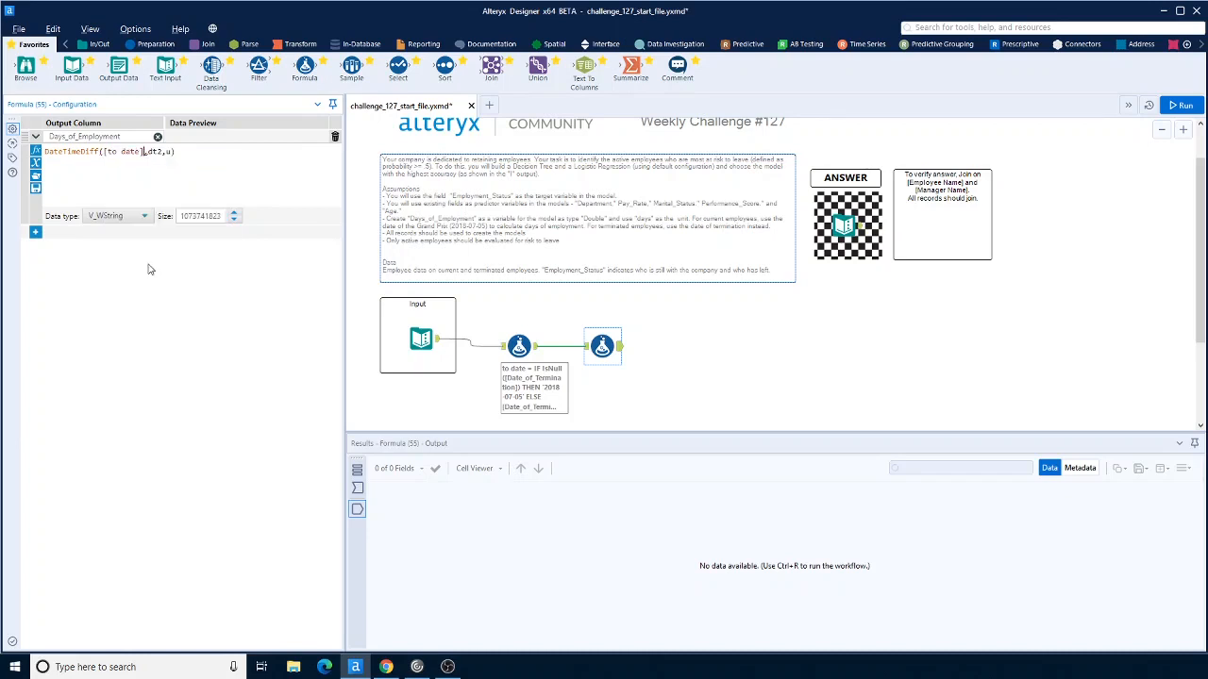
double_click(163, 152)
text([)
click(199, 182)
text(days)
Step: Set the Days_of_Employment data type to Double, close the 'days' quote, and apply the formula
click(126, 216)
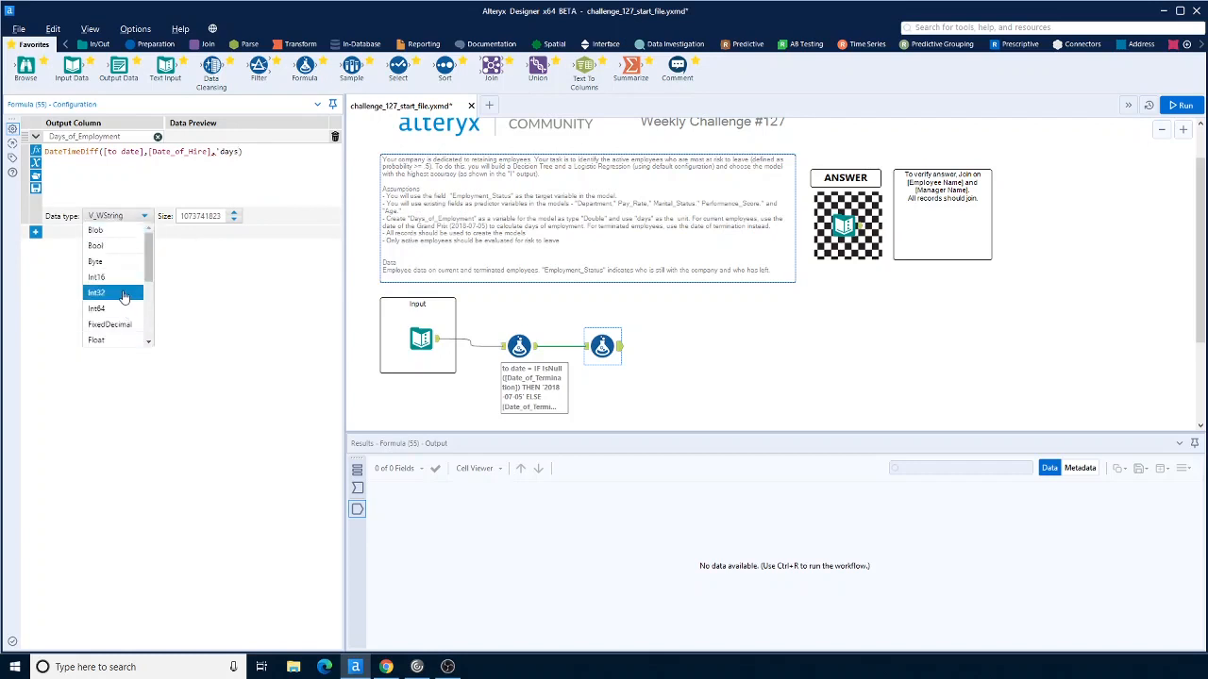
scroll(124, 295, down, 2)
click(121, 296)
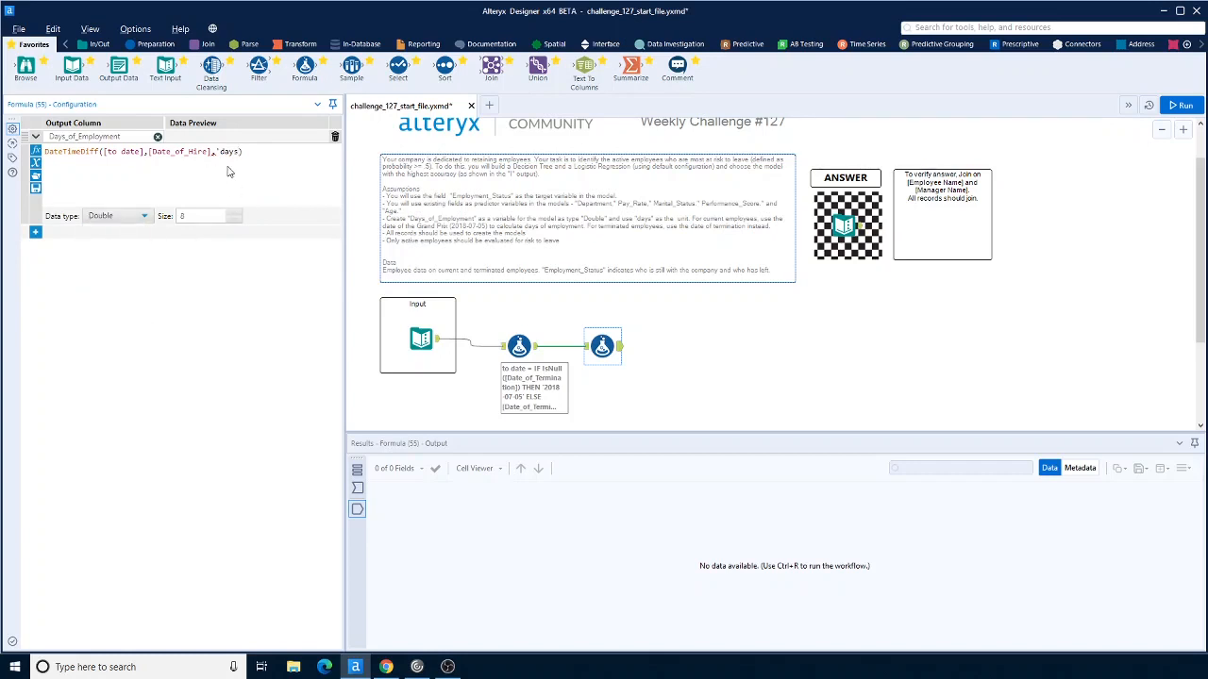
text(')
click(837, 386)
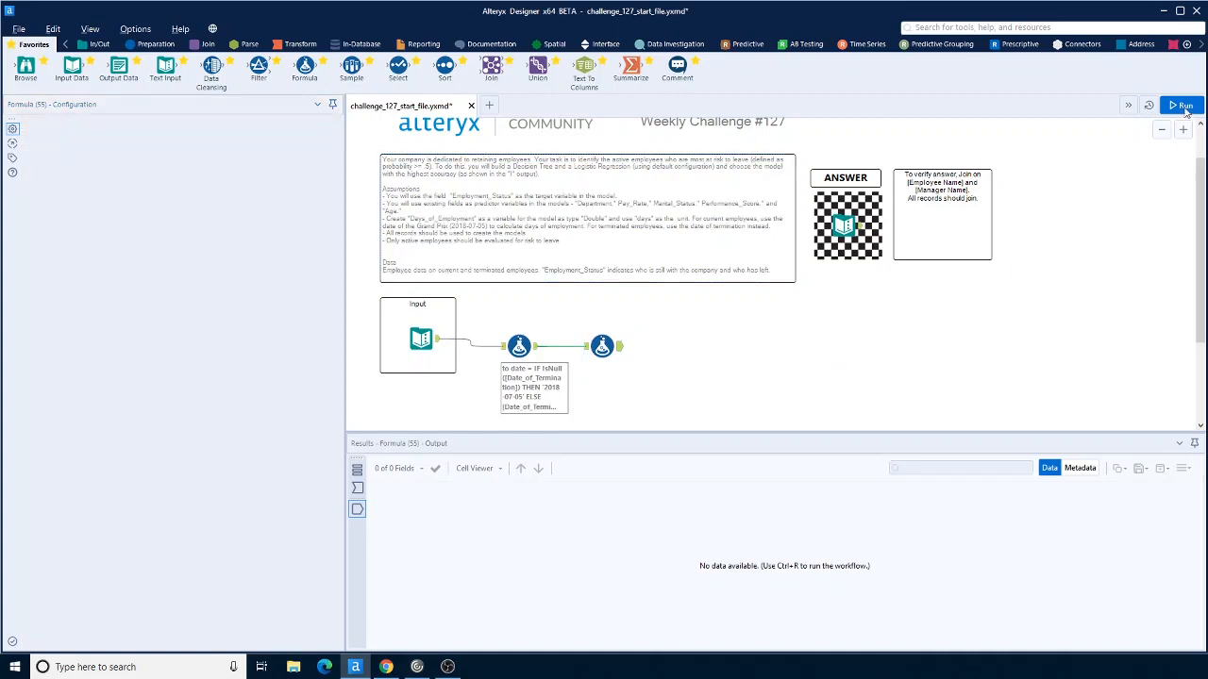
Step: Run the workflow and review the second Formula tool's output columns, including to date and Days_of_Employment
key(ctrl+r)
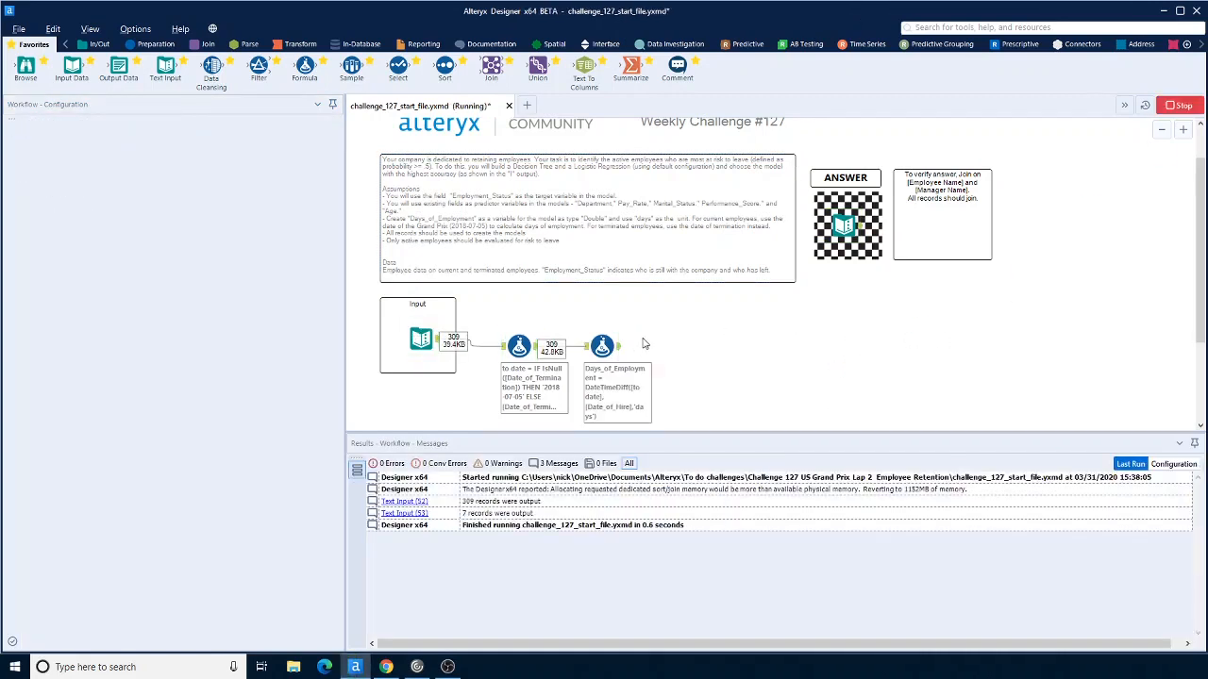
click(609, 347)
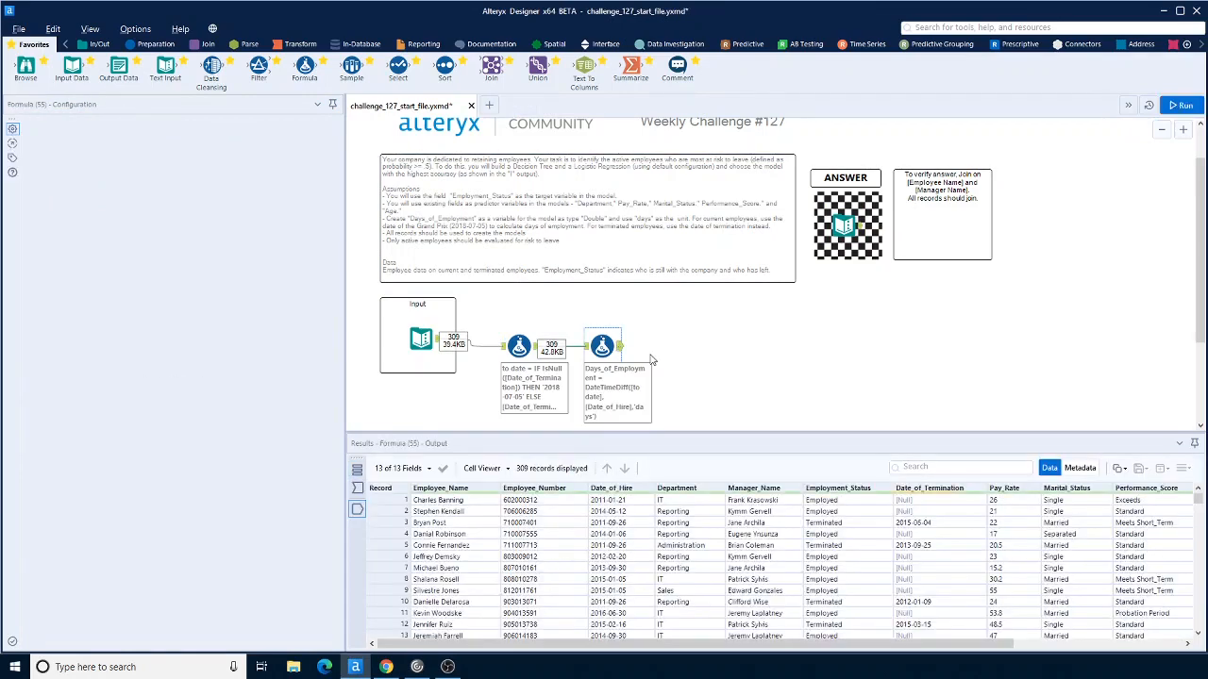
drag(560, 645, 725, 645)
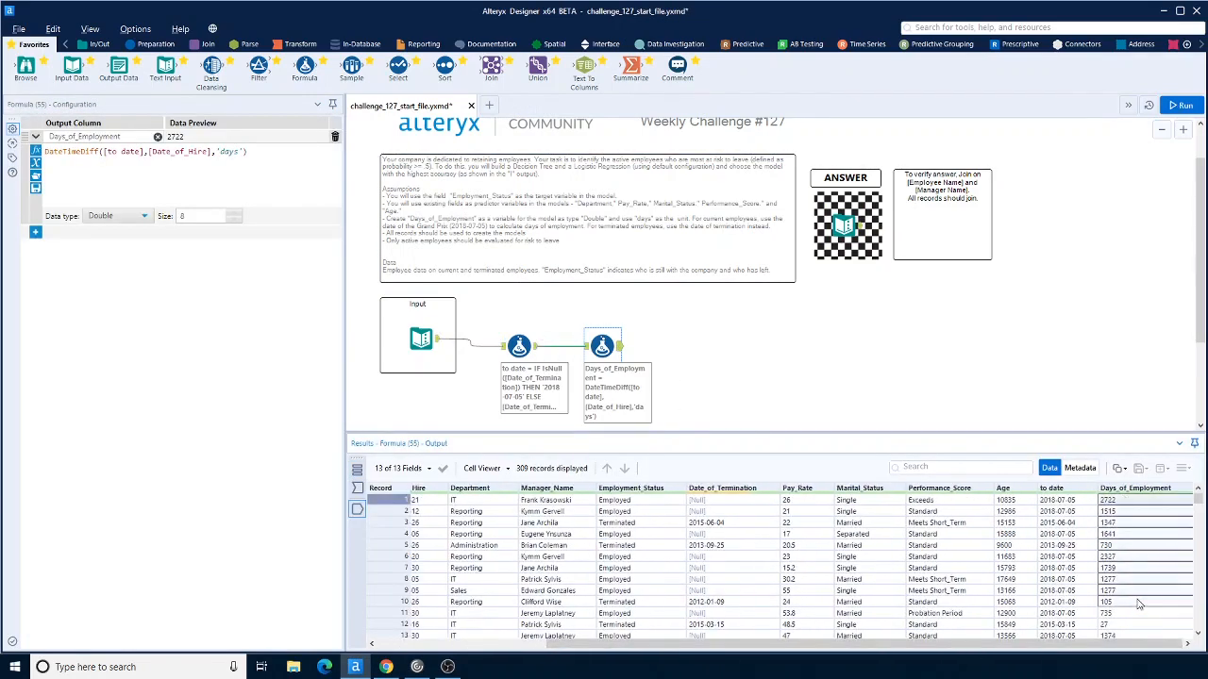
scroll(1137, 575, down, 3)
scroll(1140, 595, up, 3)
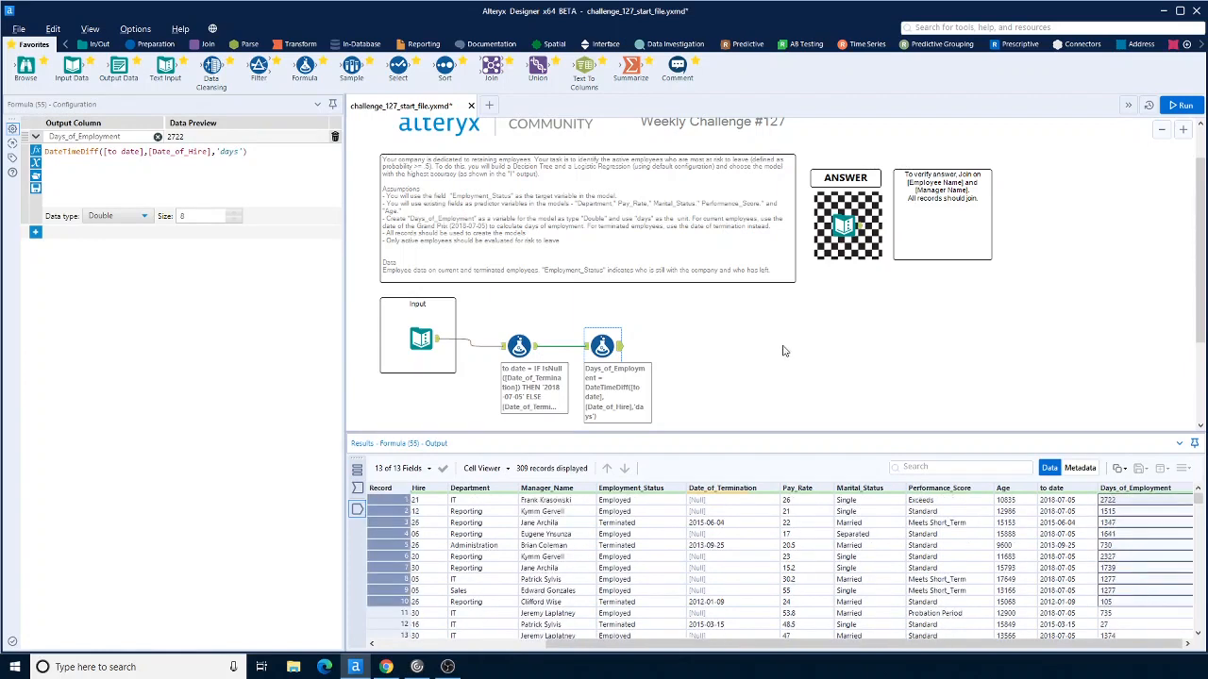
Step: Inspect the answer Text Input's Employee_Name and Manager_Name records, then return to the second Formula tool
click(859, 227)
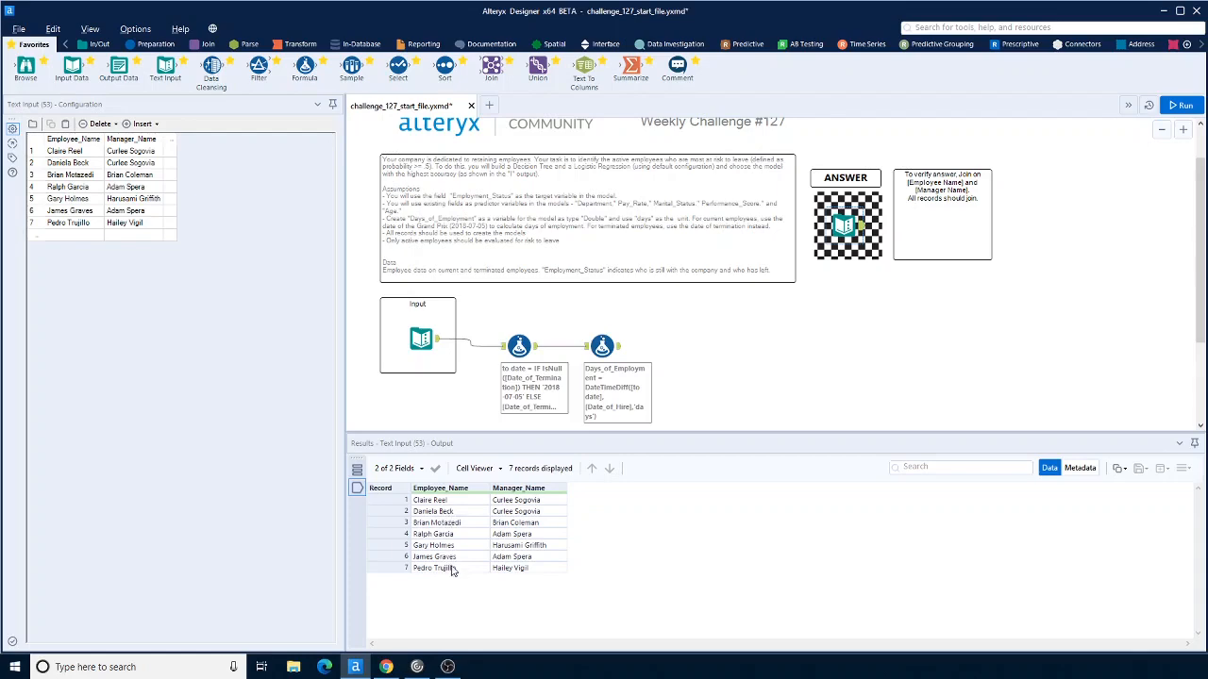
click(840, 357)
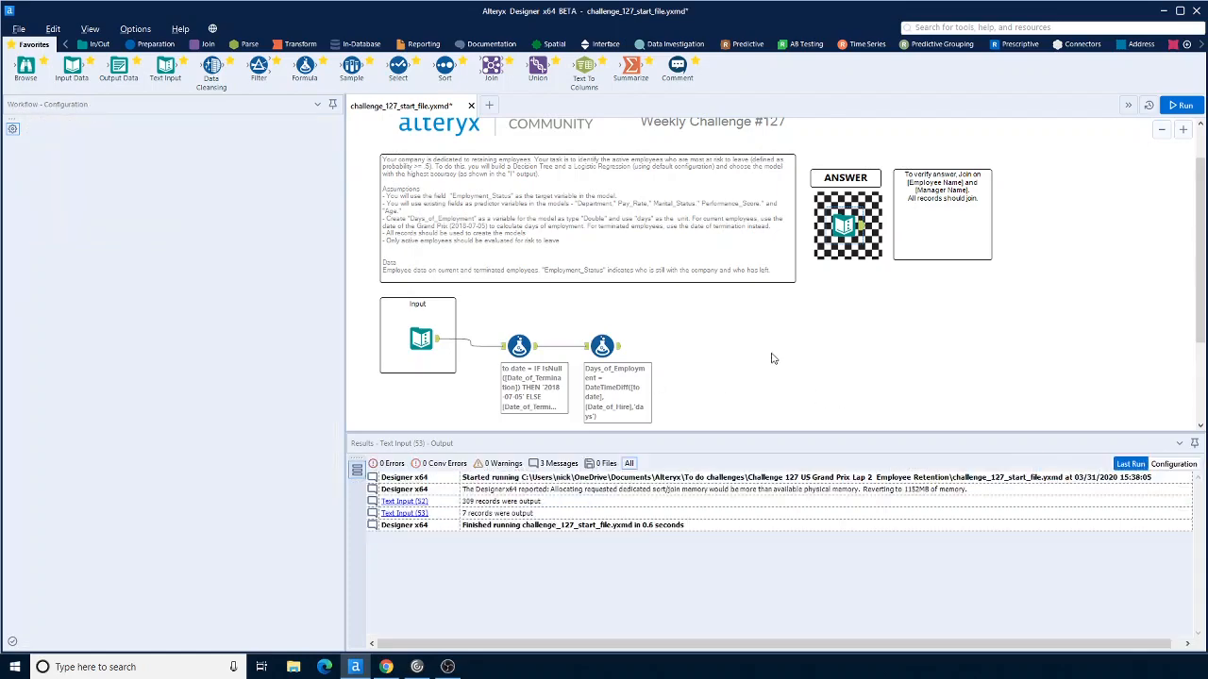
click(621, 349)
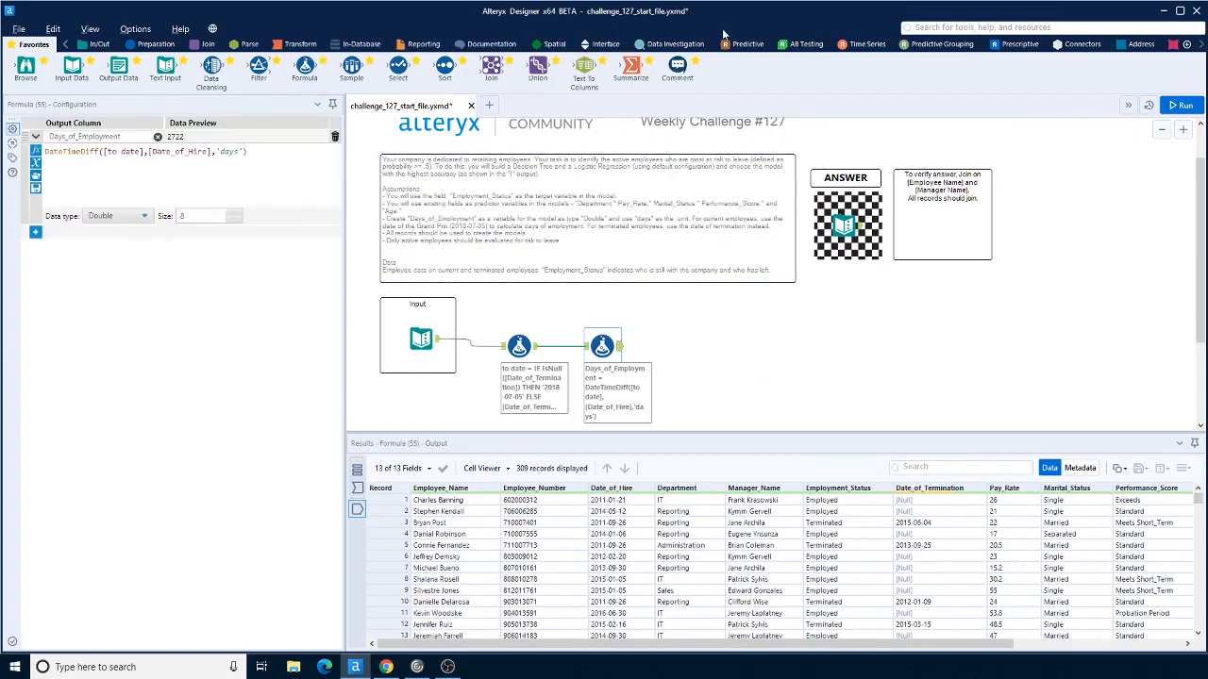
Step: Add a Decision Tree tool connected after the second Formula tool
click(749, 45)
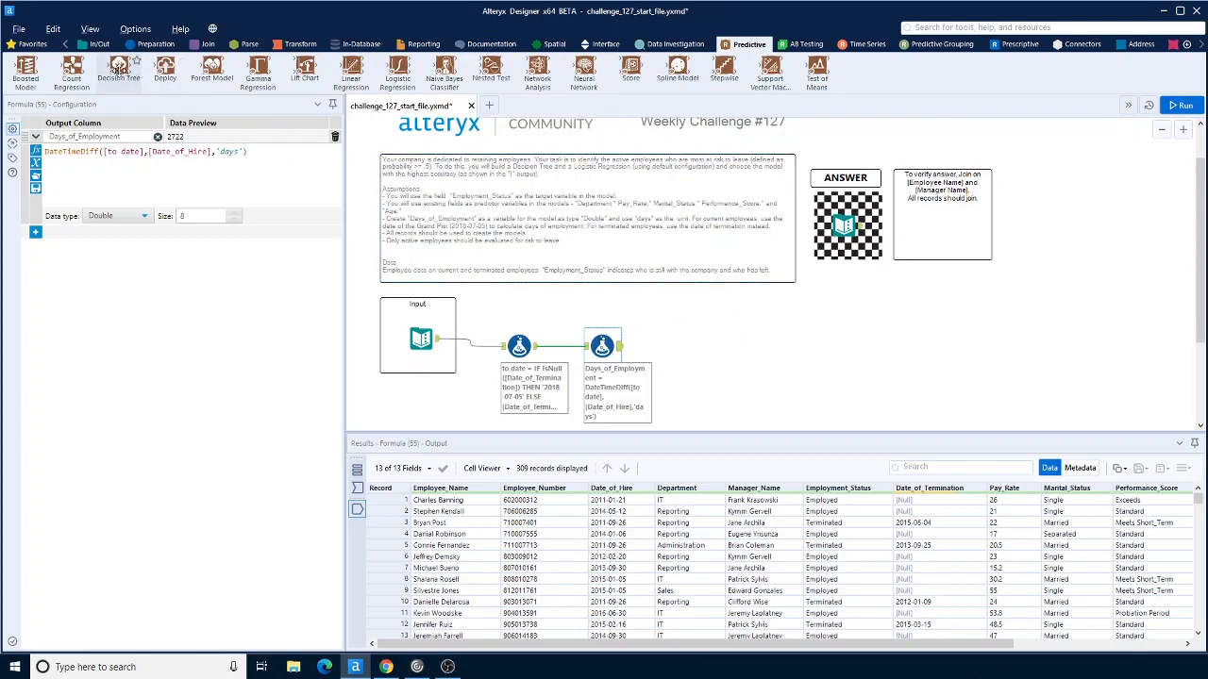
drag(118, 66, 703, 354)
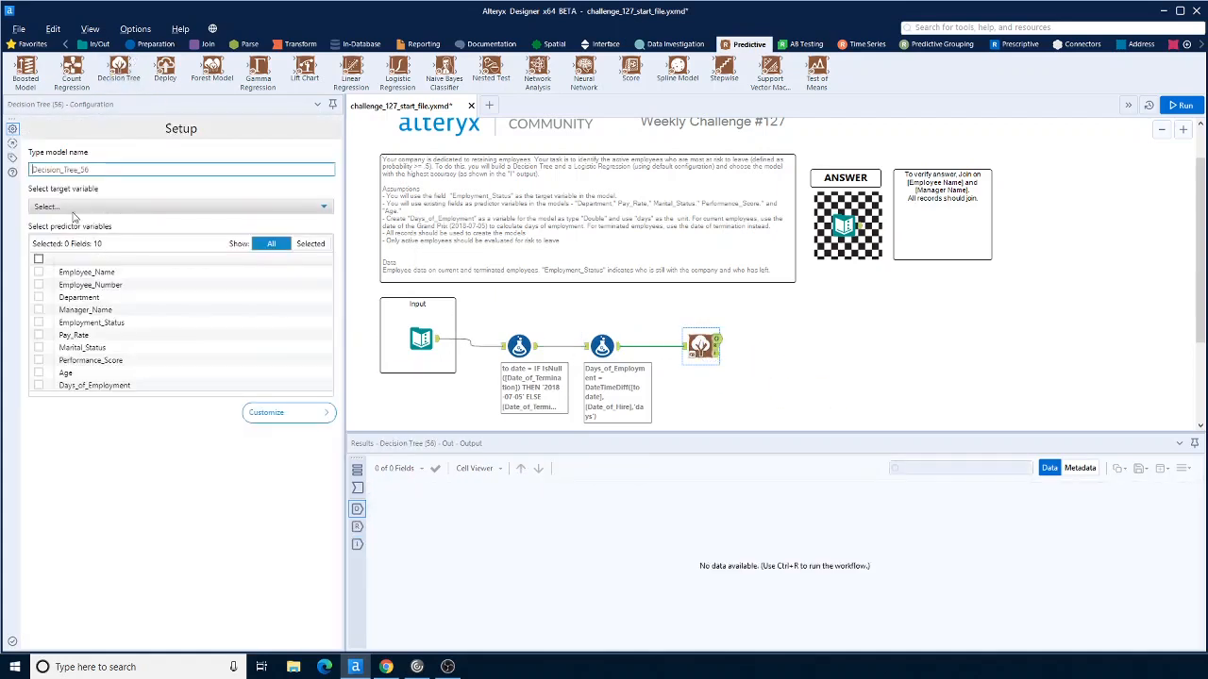
Step: Set the Decision Tree target to Employment_Status and select Department, Pay_Rate, Marital_Status, Performance_Score and Age as predictors
click(75, 208)
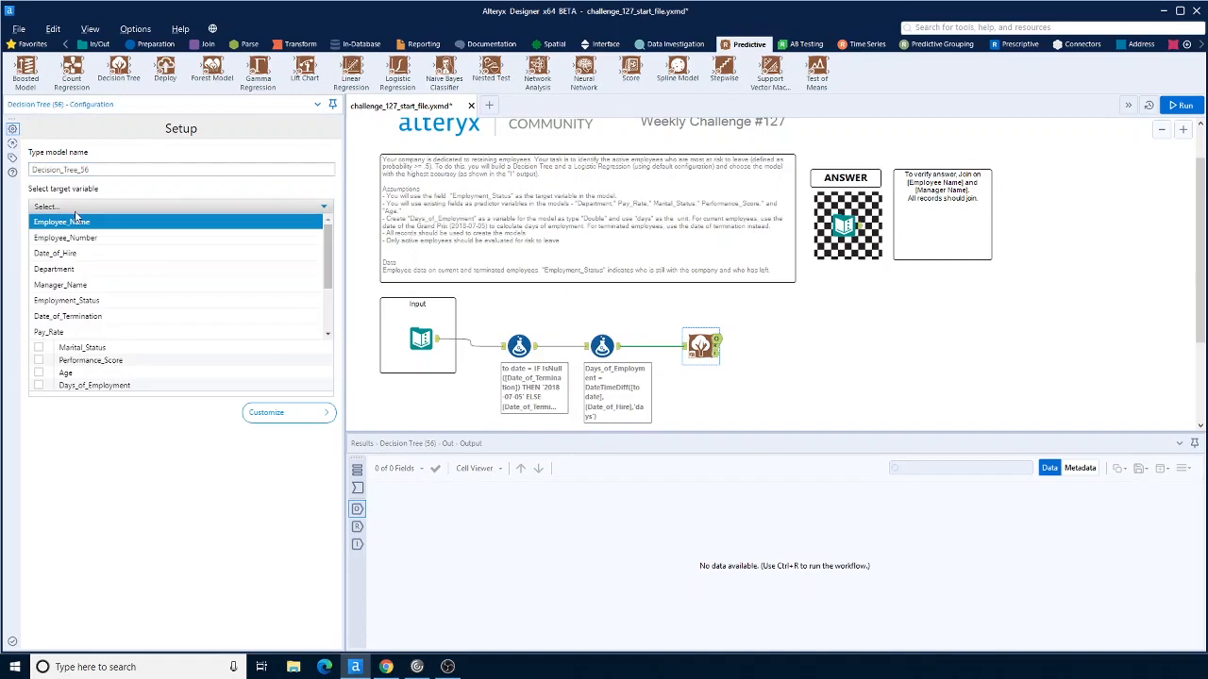
click(82, 306)
click(38, 297)
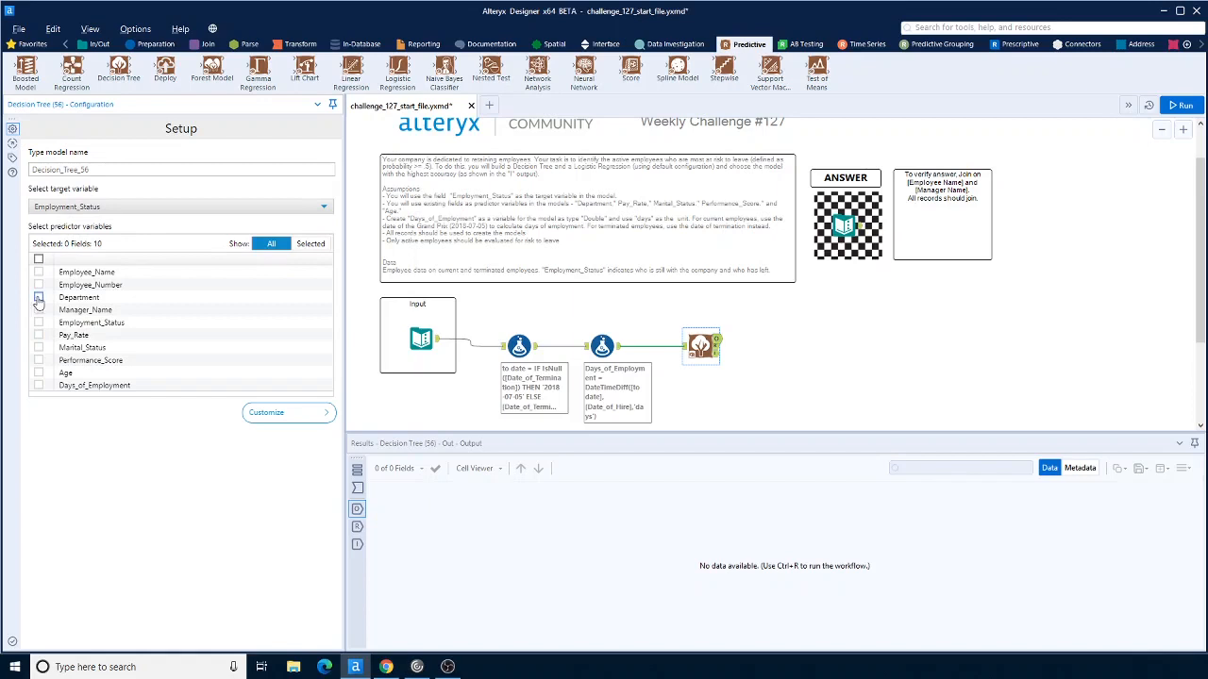
click(38, 347)
click(39, 361)
click(39, 373)
click(932, 387)
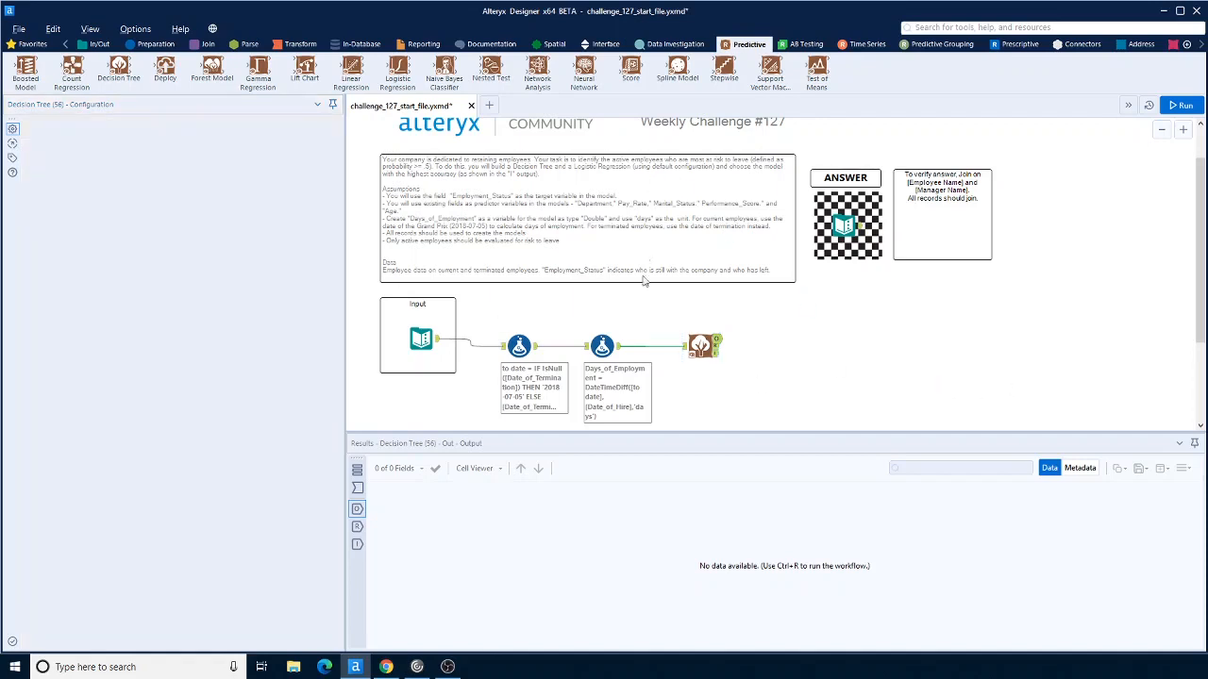
Step: Add Browse tools to all Decision Tree outputs and run the workflow to view the decision tree report
right_click(703, 345)
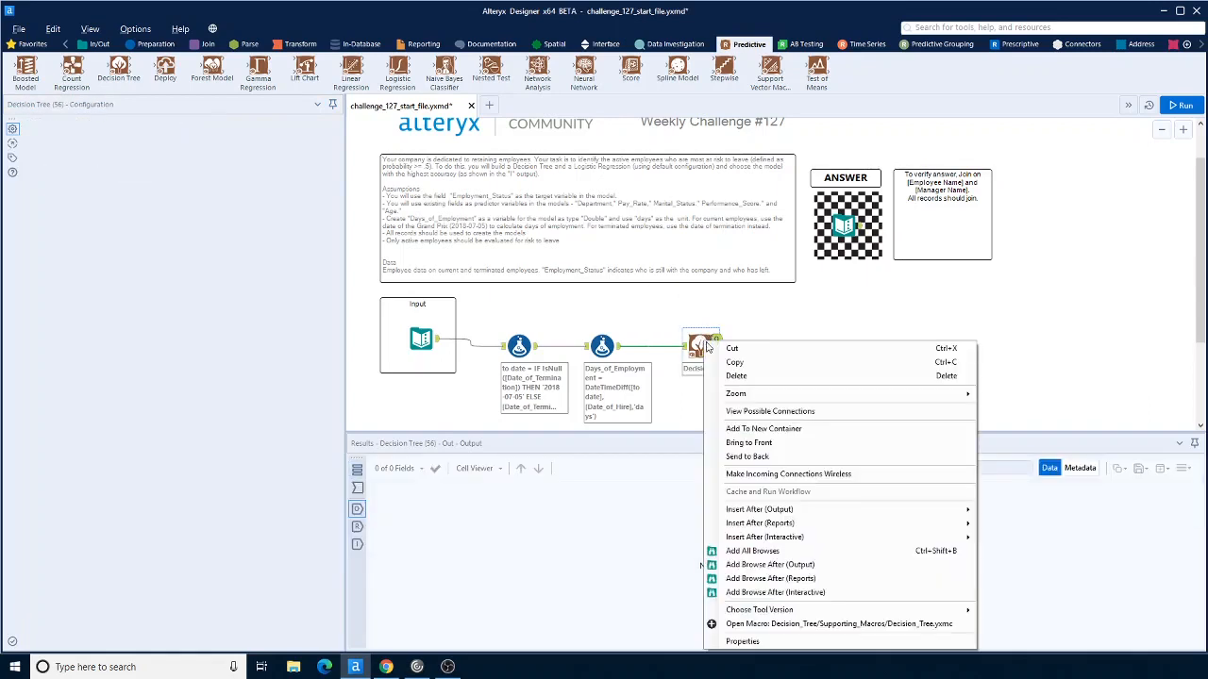
click(774, 551)
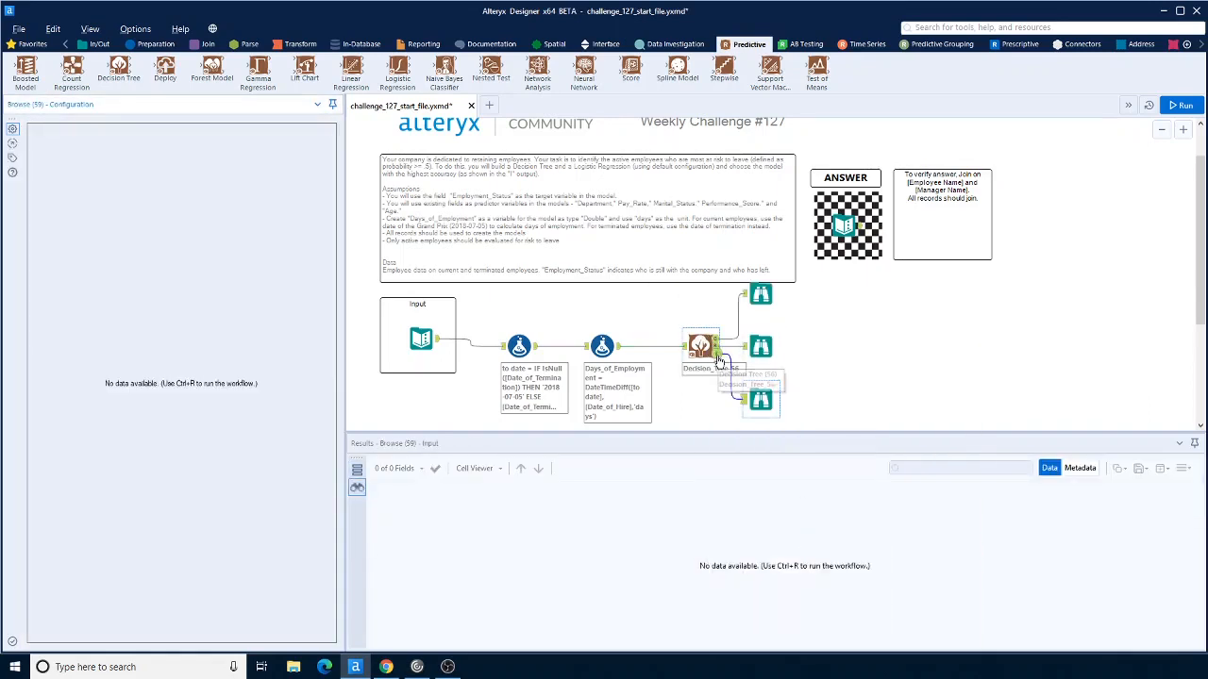
click(1187, 107)
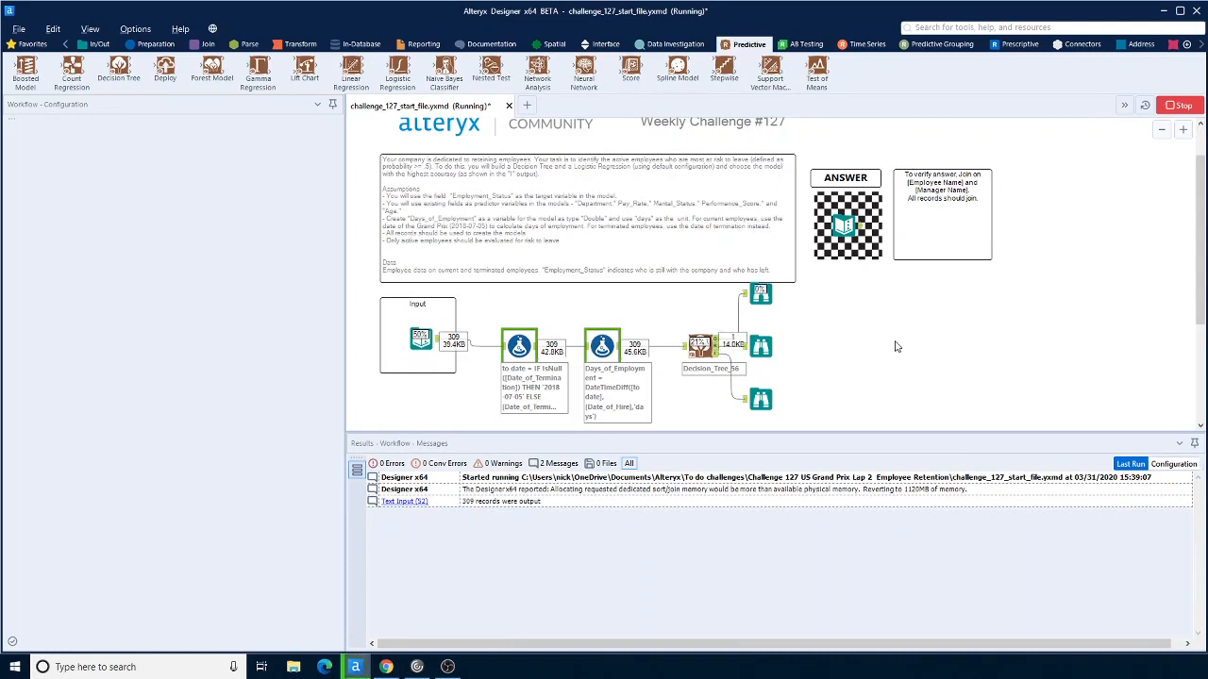
click(761, 399)
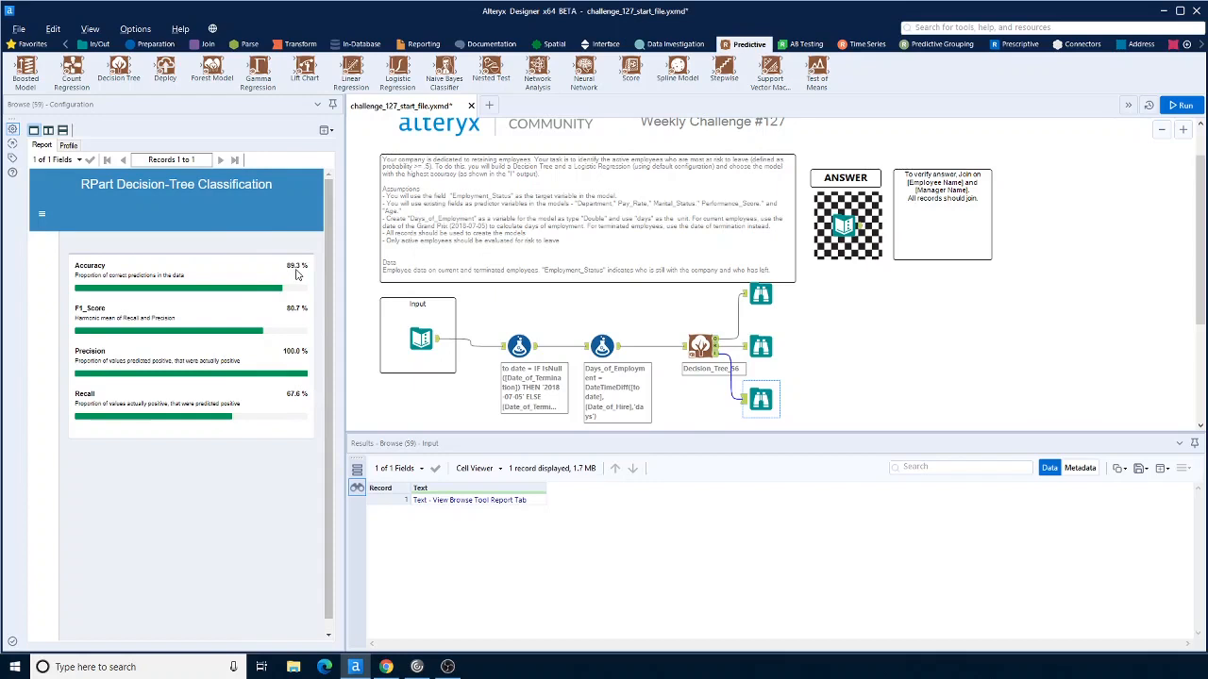
Step: Place a Logistic Regression tool on the canvas below the Decision Tree
scroll(884, 372, down, 1)
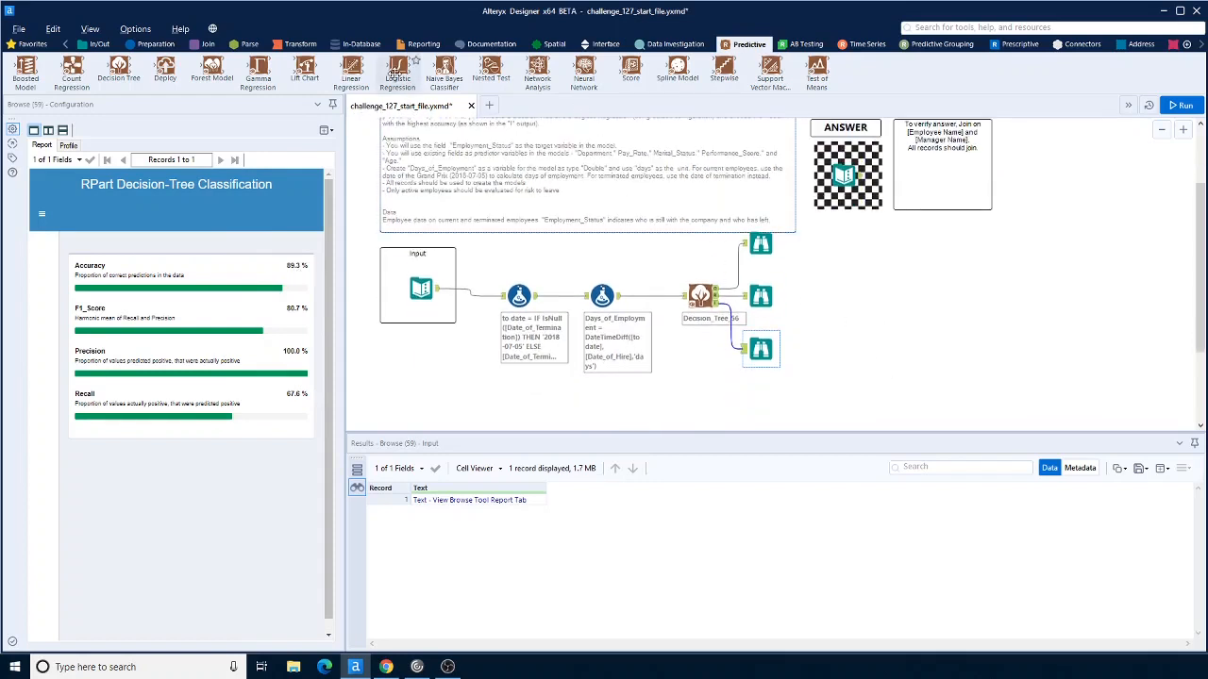
drag(396, 72, 697, 404)
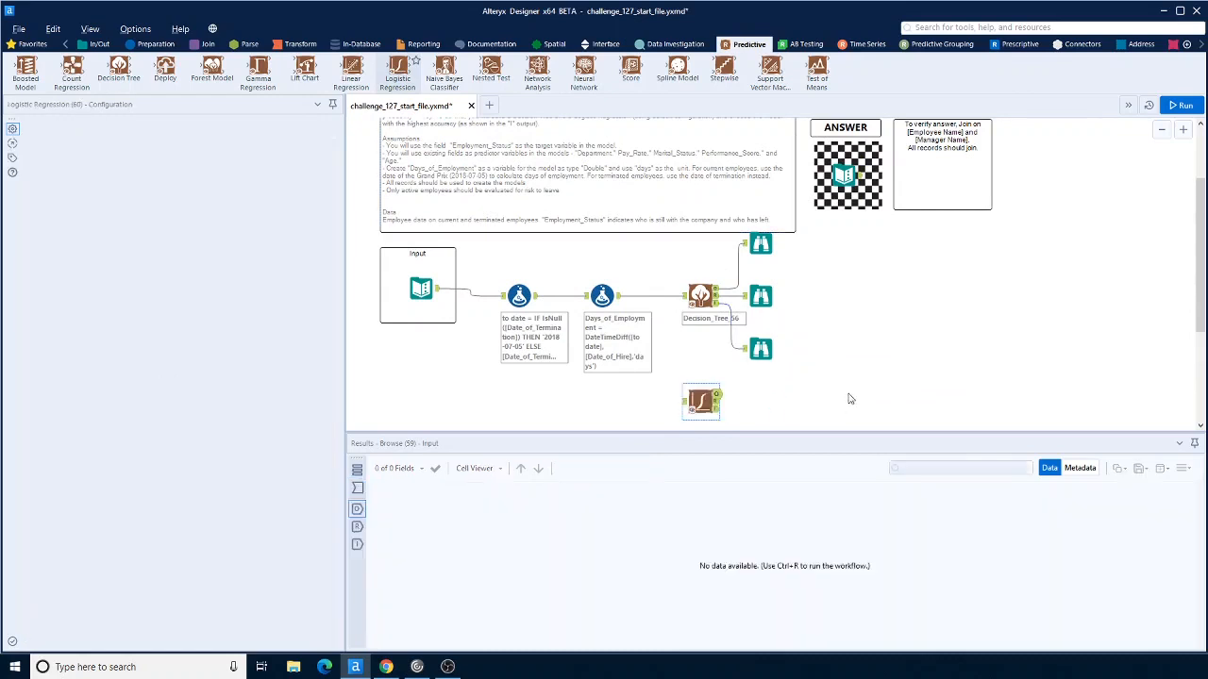
Step: Group the Decision Tree and its three Browse tools into a new container
scroll(686, 364, down, 1)
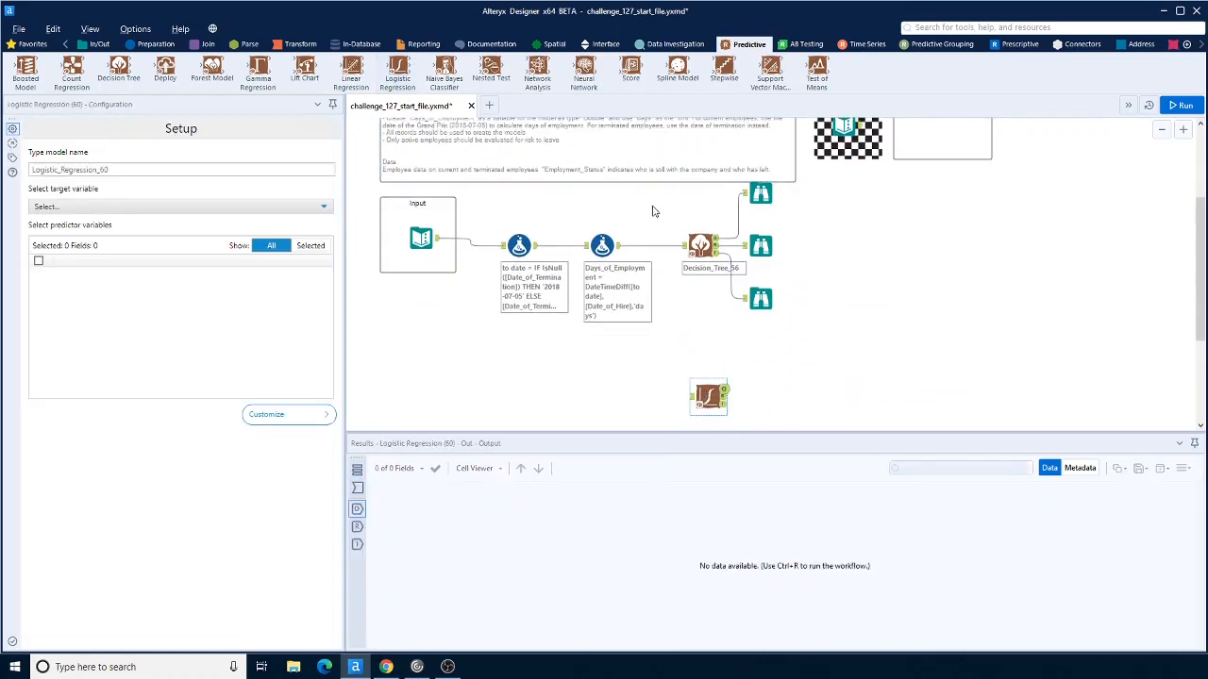
drag(653, 198, 839, 316)
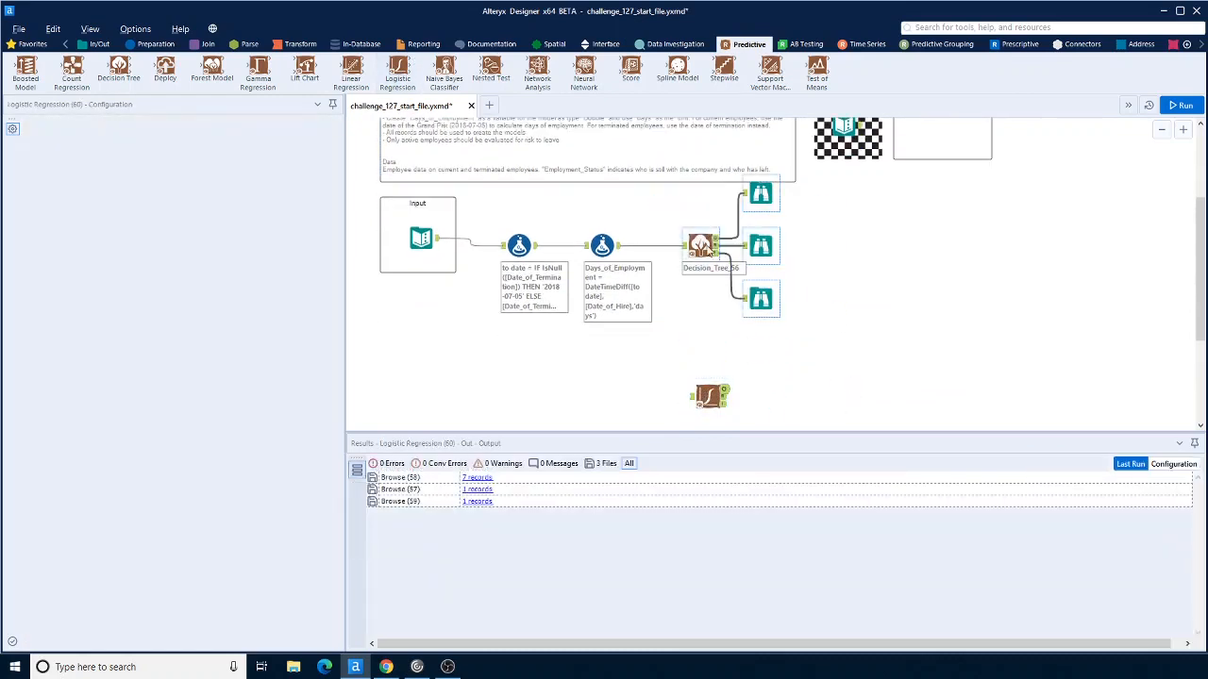
right_click(699, 247)
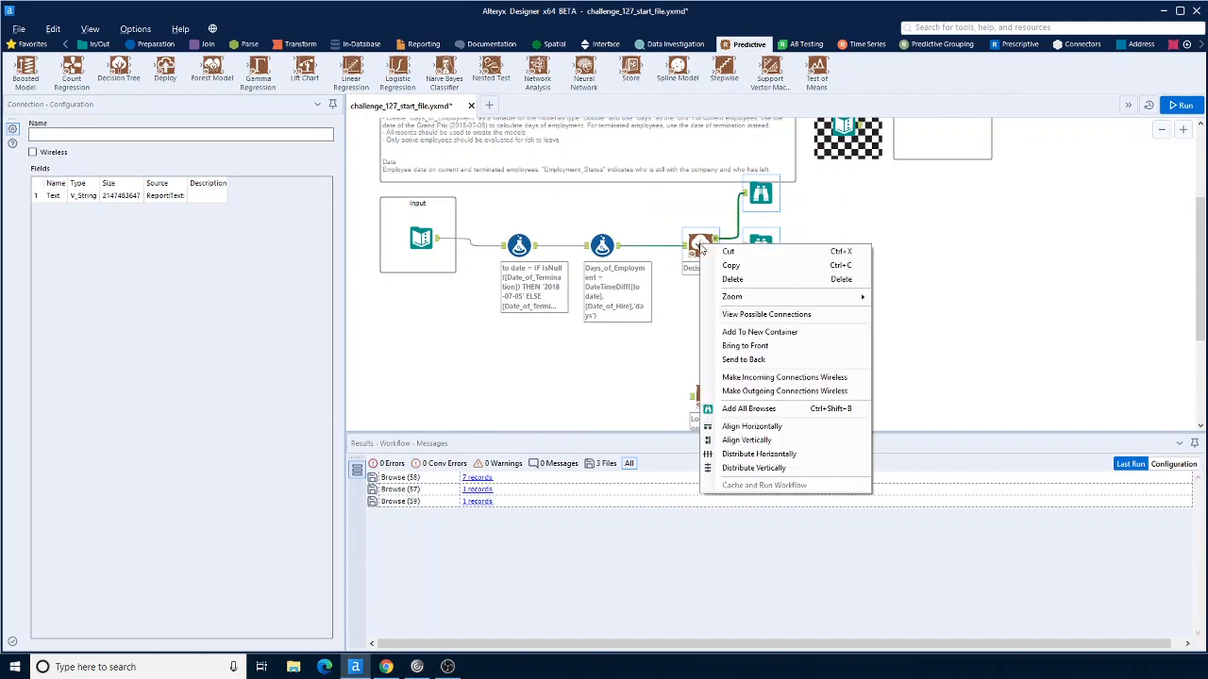
click(782, 332)
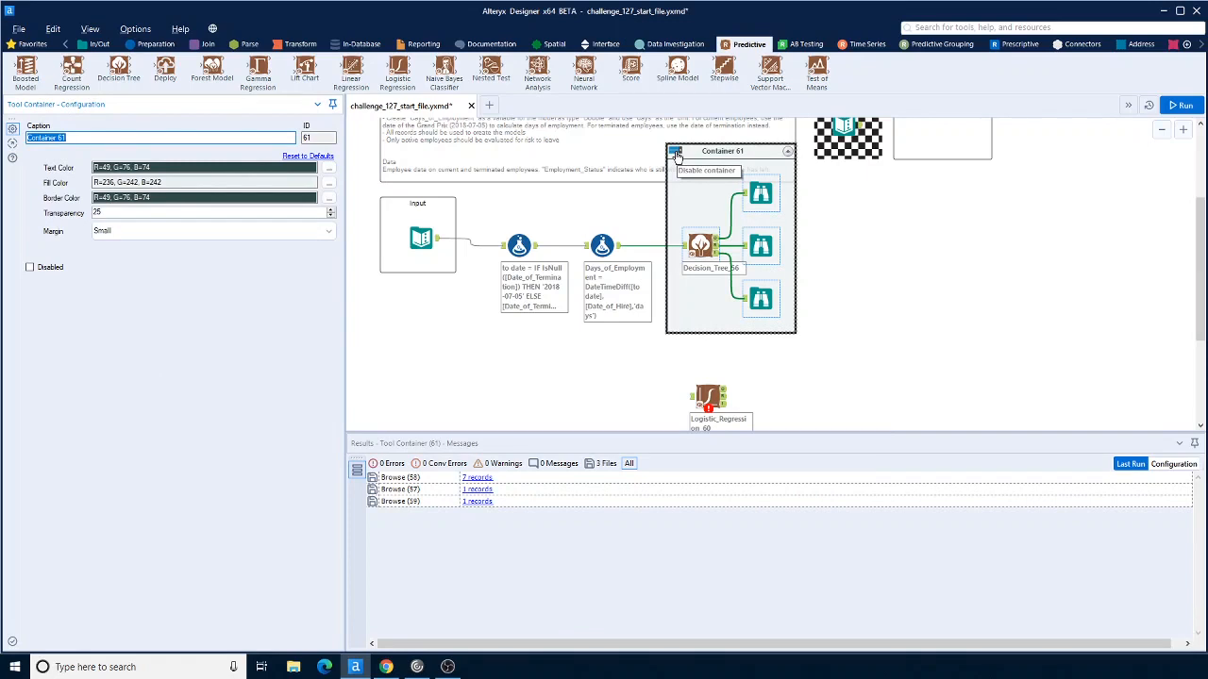
Step: Check the decision tree accuracy in its report and collapse the Decision Tree container
click(762, 302)
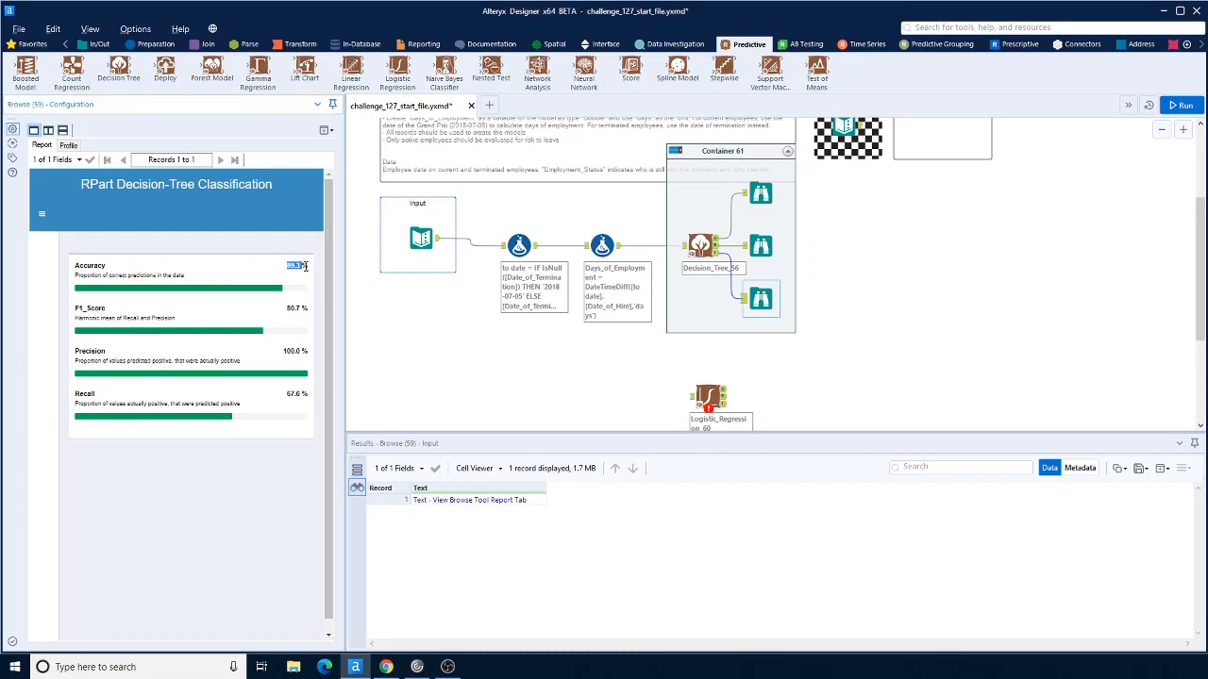
click(887, 360)
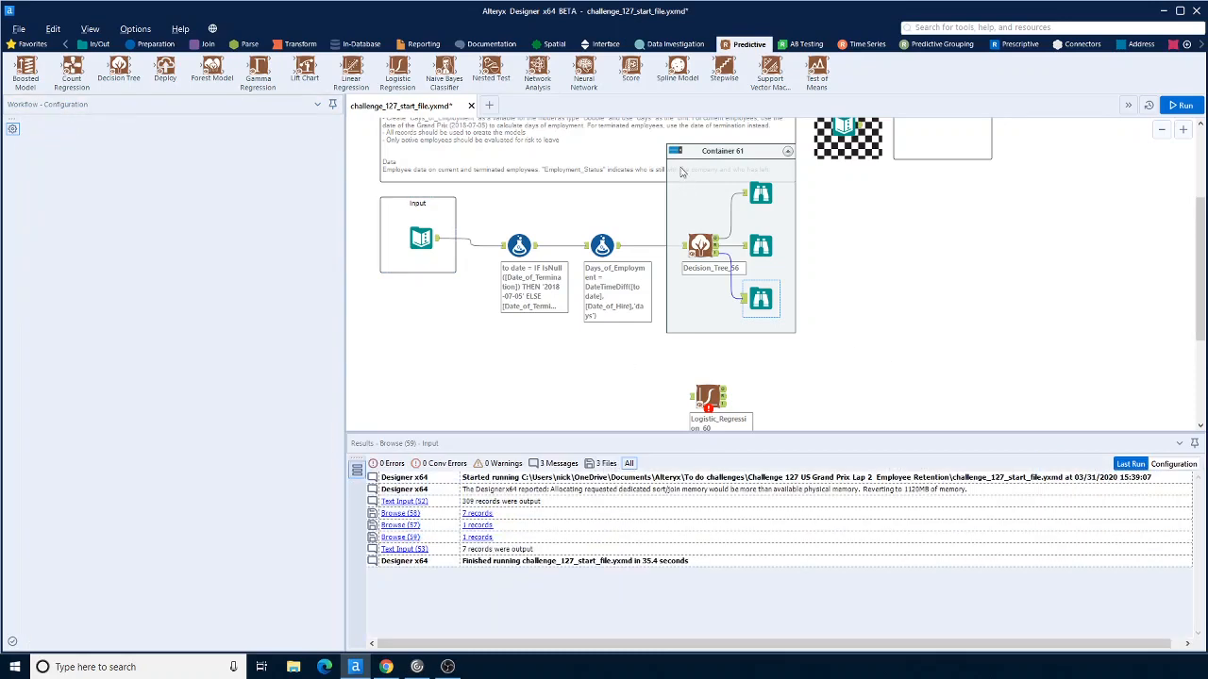
click(676, 152)
click(676, 152)
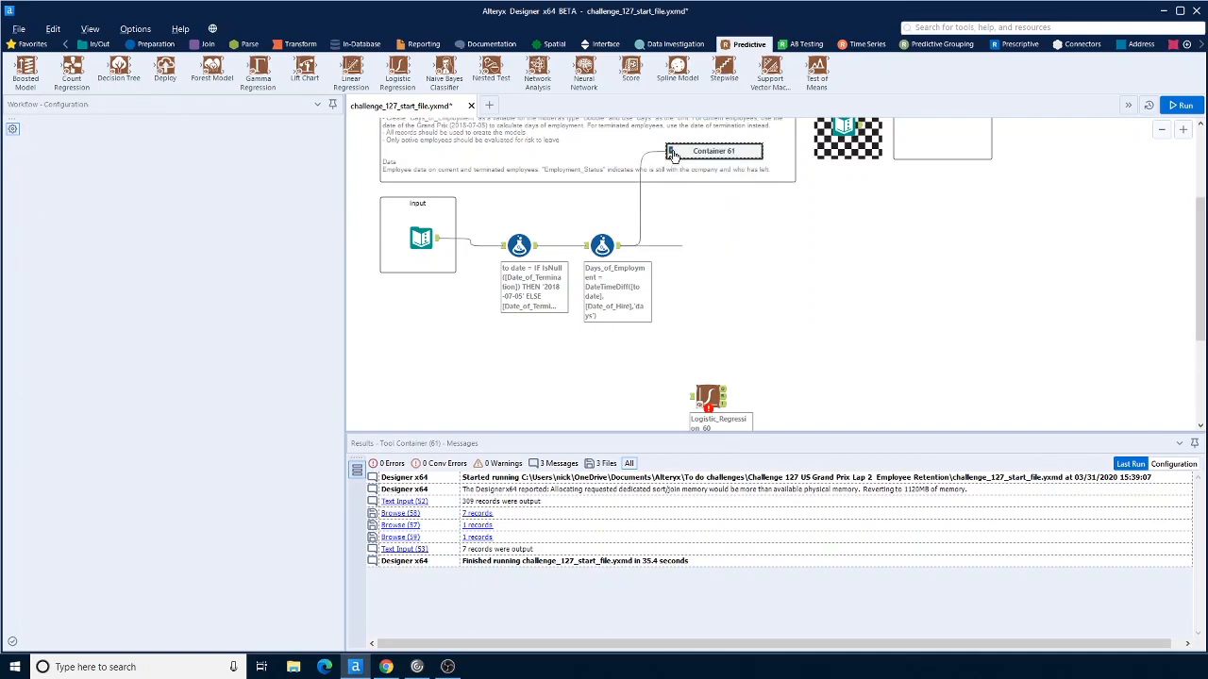
Step: Connect the second Formula tool to the Logistic Regression tool and add Browse tools to all its outputs
drag(620, 245, 691, 396)
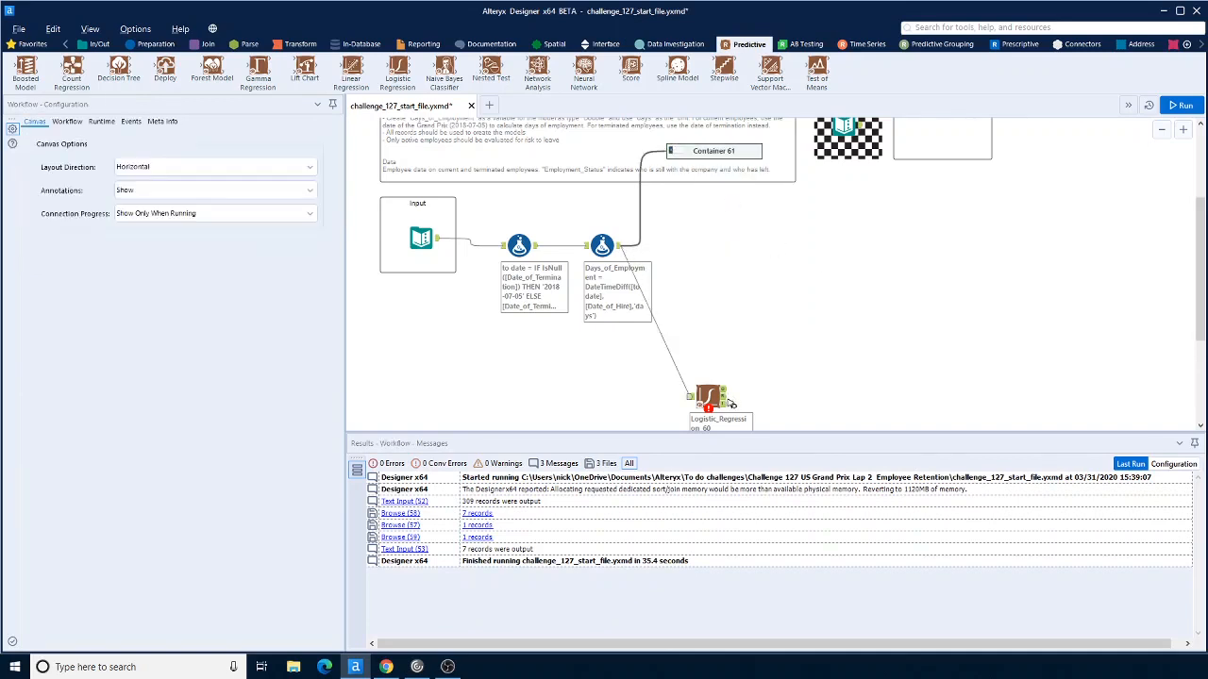
scroll(718, 368, down, 1)
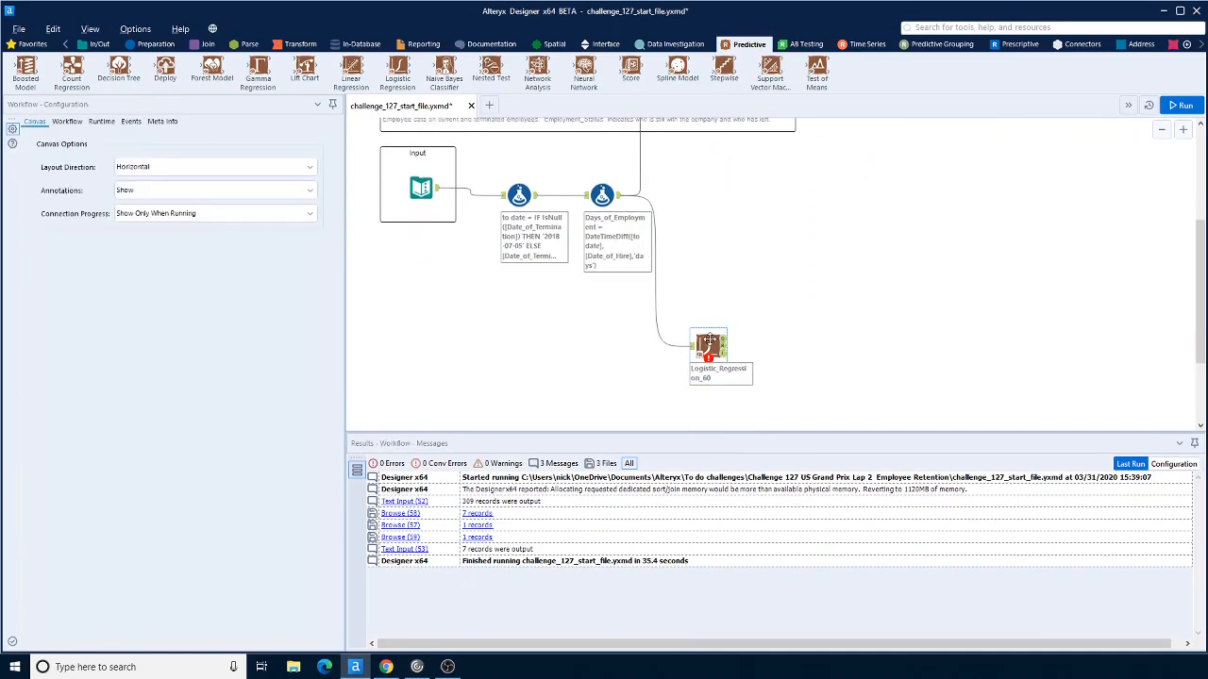
right_click(711, 348)
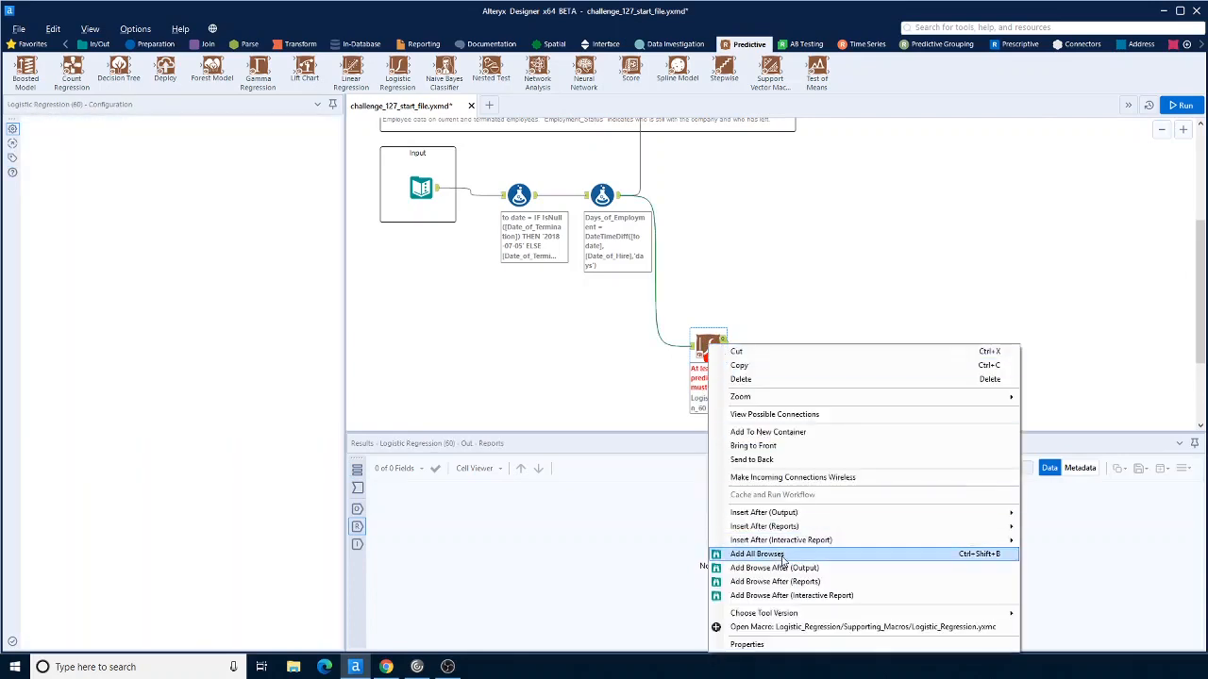
click(780, 554)
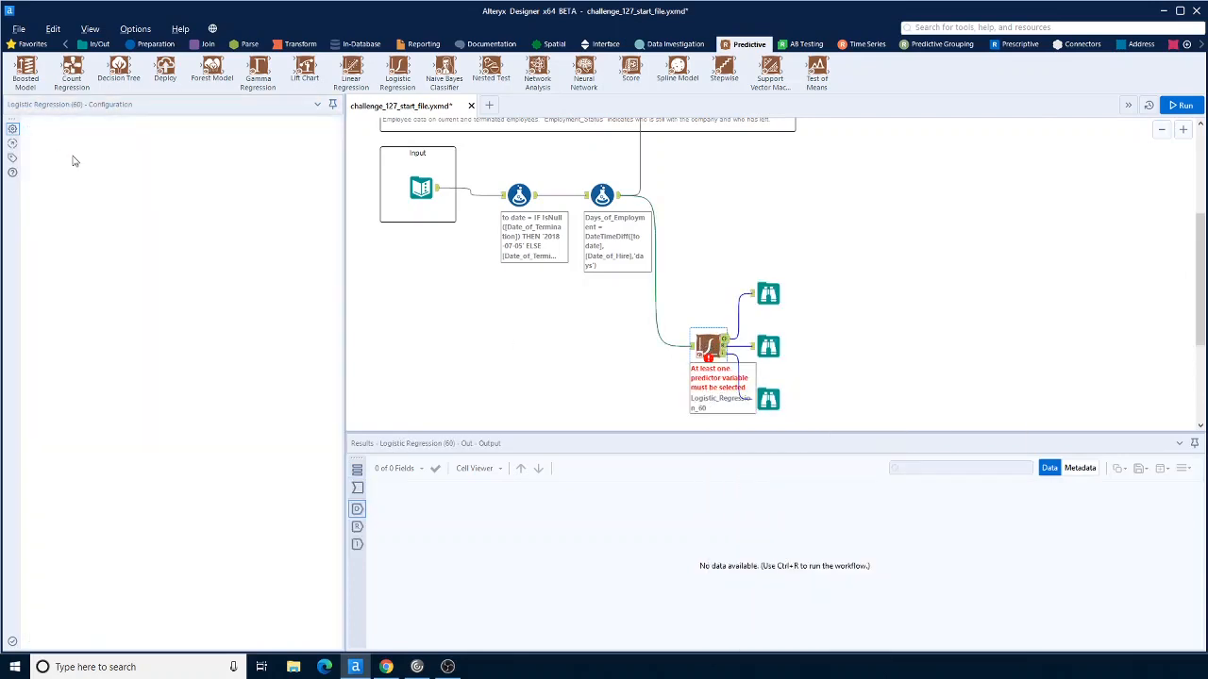
Step: Set the Logistic Regression target to Employment_Status and select Department, Pay_Rate, Marital_Status, Performance_Score, Age and Days_of_Employment as predictors
click(78, 207)
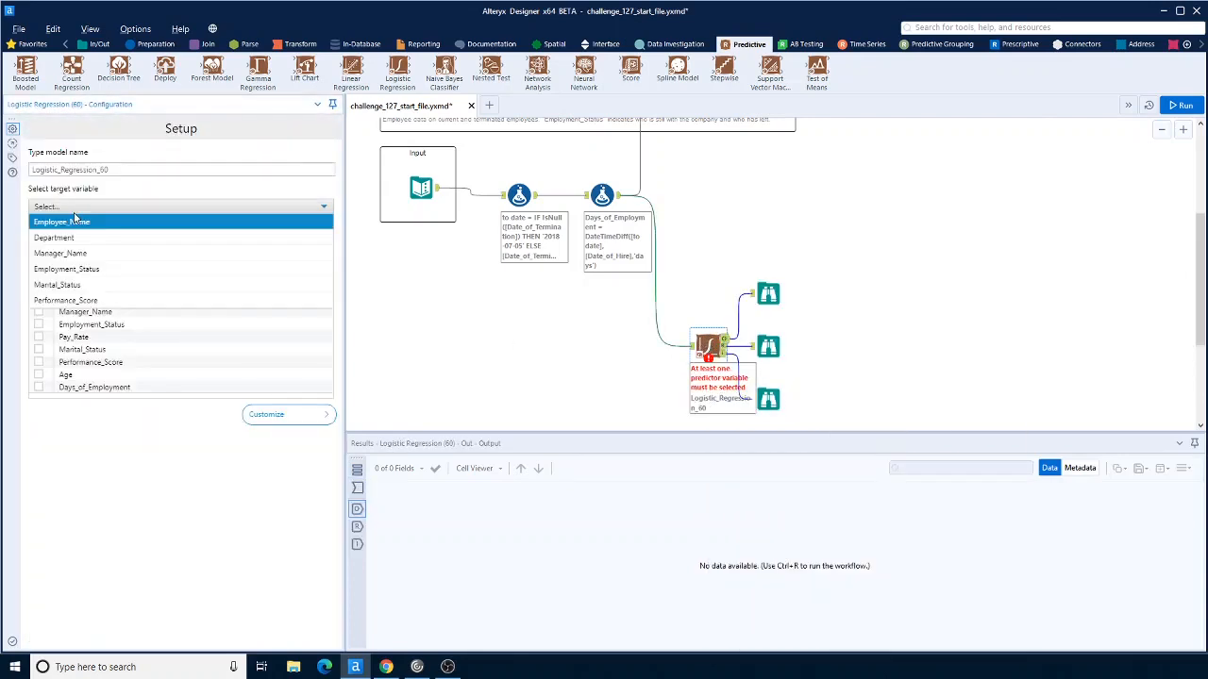
click(85, 273)
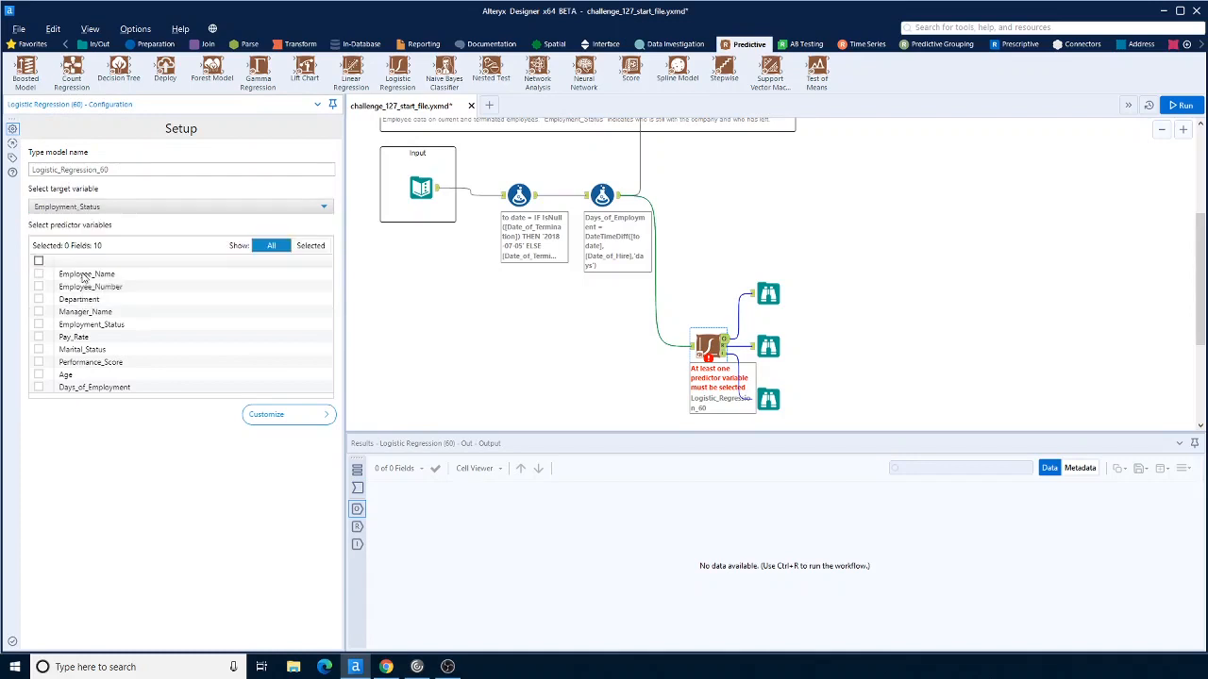
click(38, 299)
click(38, 337)
click(39, 349)
click(38, 363)
click(38, 374)
click(39, 386)
Step: Run the workflow and open the logistic regression report to compare its accuracy
click(1179, 104)
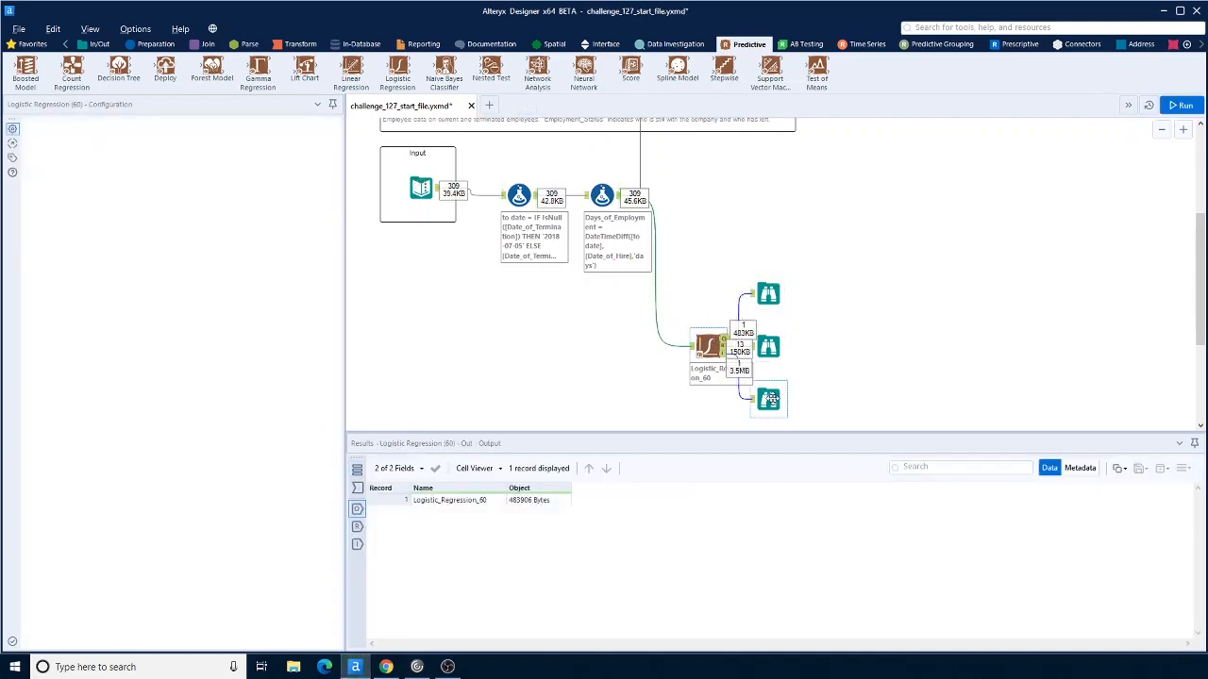
click(769, 399)
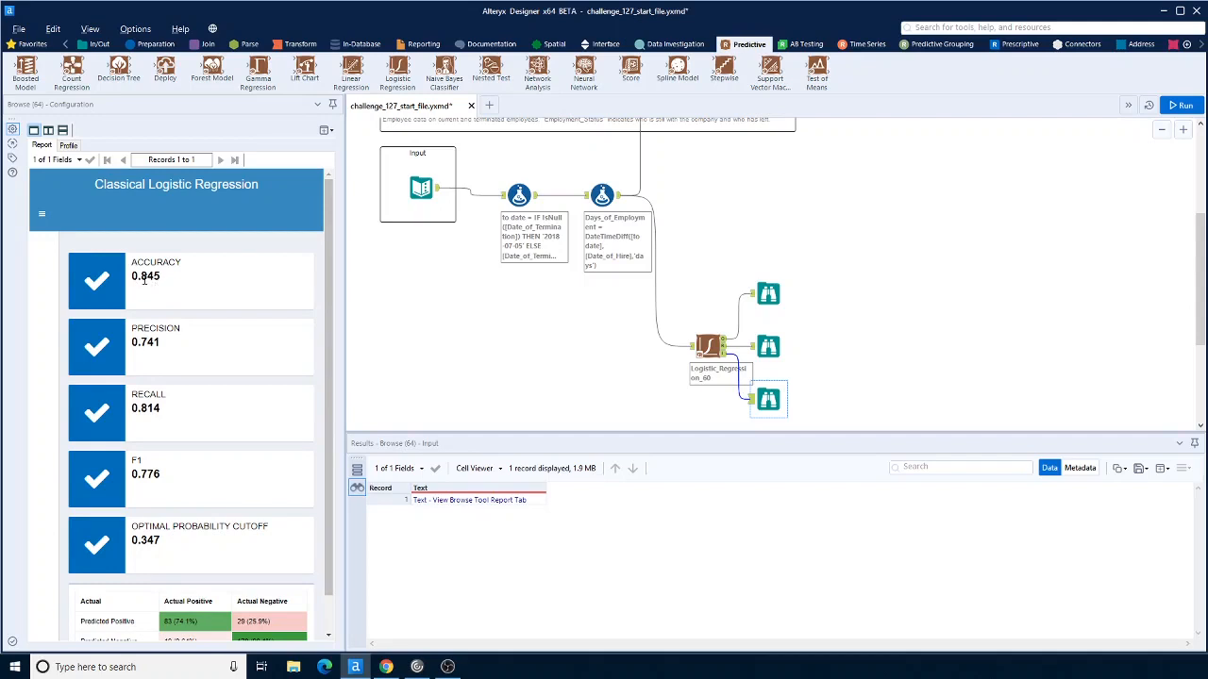
scroll(1021, 230, up, 2)
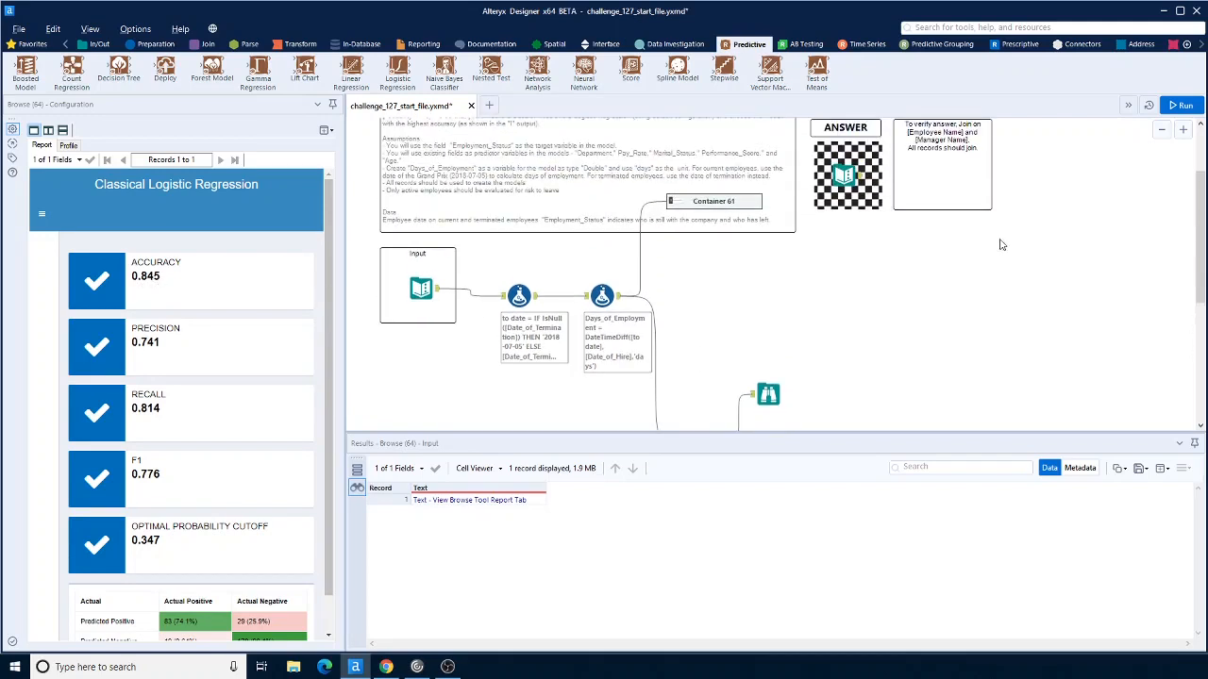
Step: Group the Logistic Regression tool and its Browse tools into a new container and collapse it
scroll(836, 345, down, 3)
drag(690, 225, 872, 407)
right_click(708, 326)
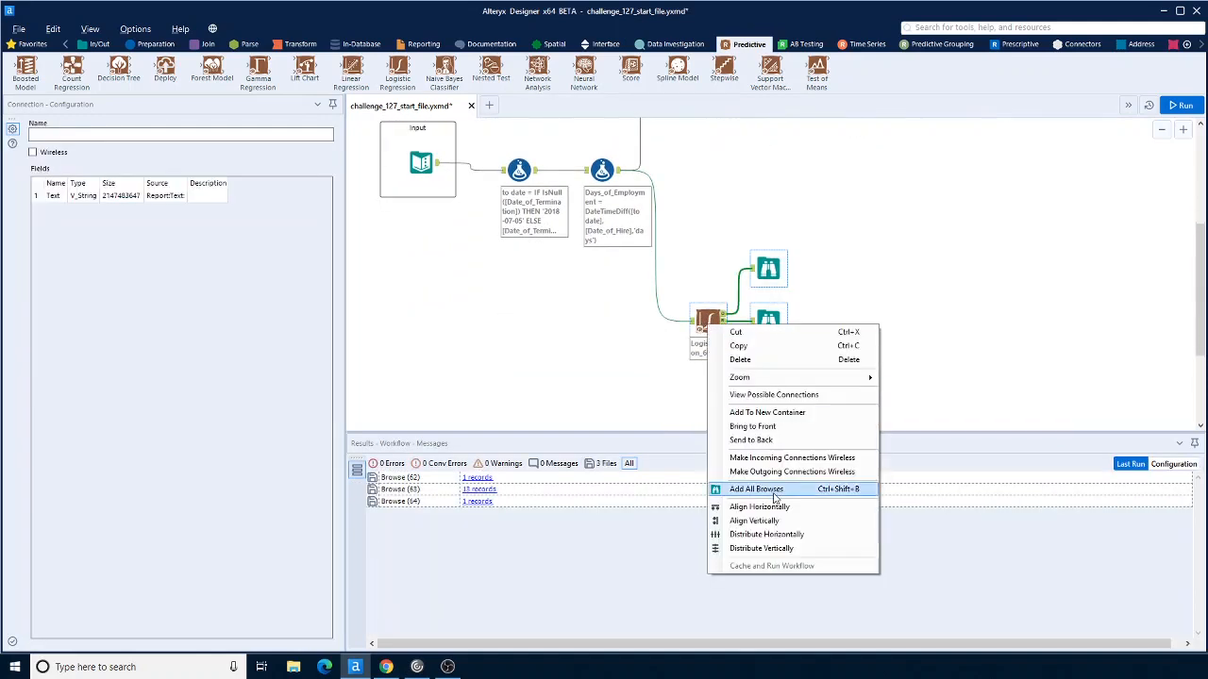
click(763, 416)
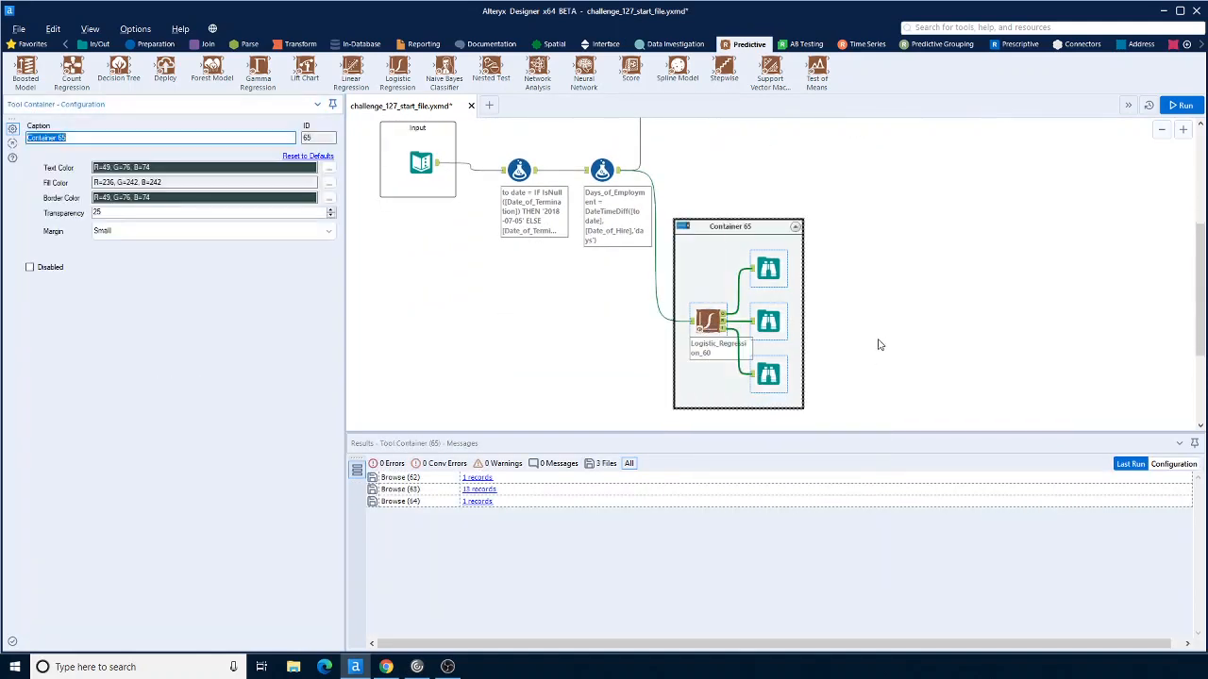
click(682, 229)
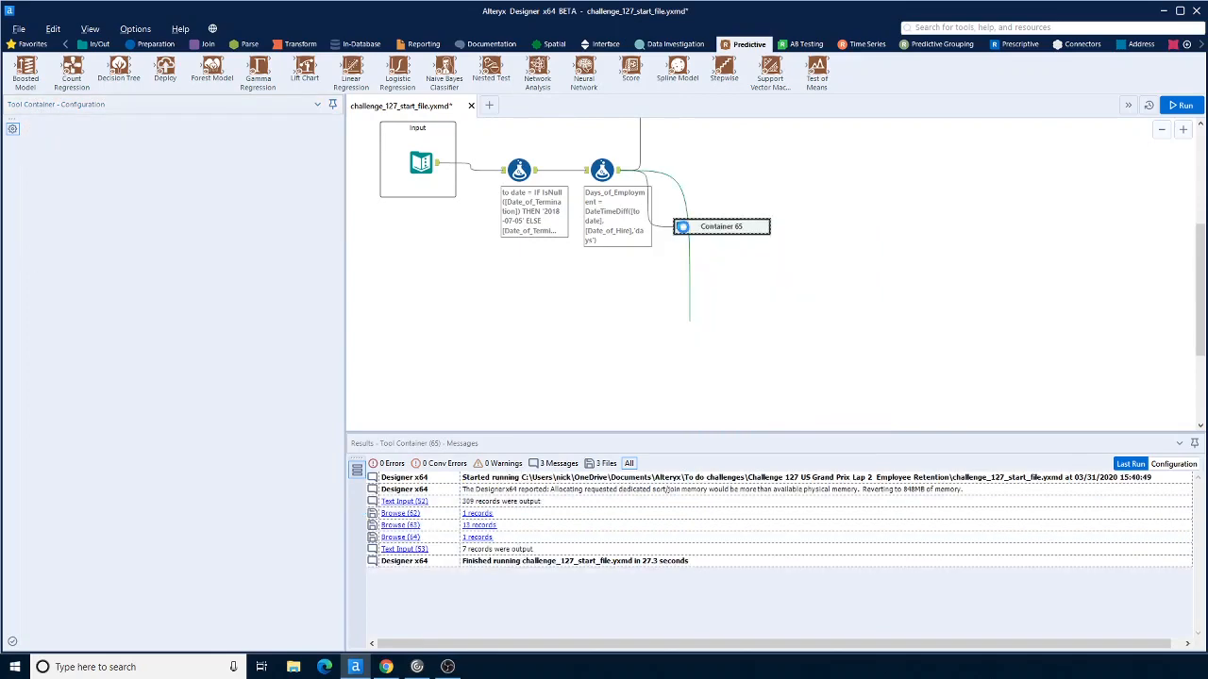
Step: Expand the Decision Tree container and move the collapsed logistic regression container below the workflow, disabling it
scroll(870, 348, up, 6)
scroll(867, 346, down, 1)
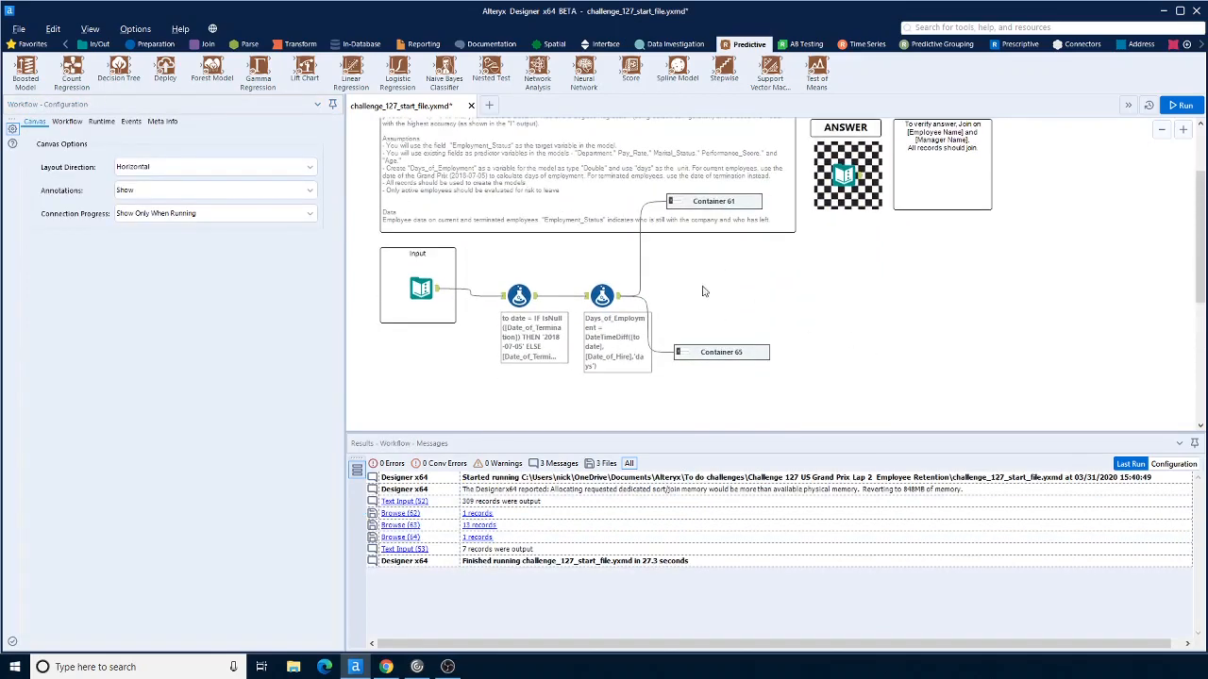
click(676, 203)
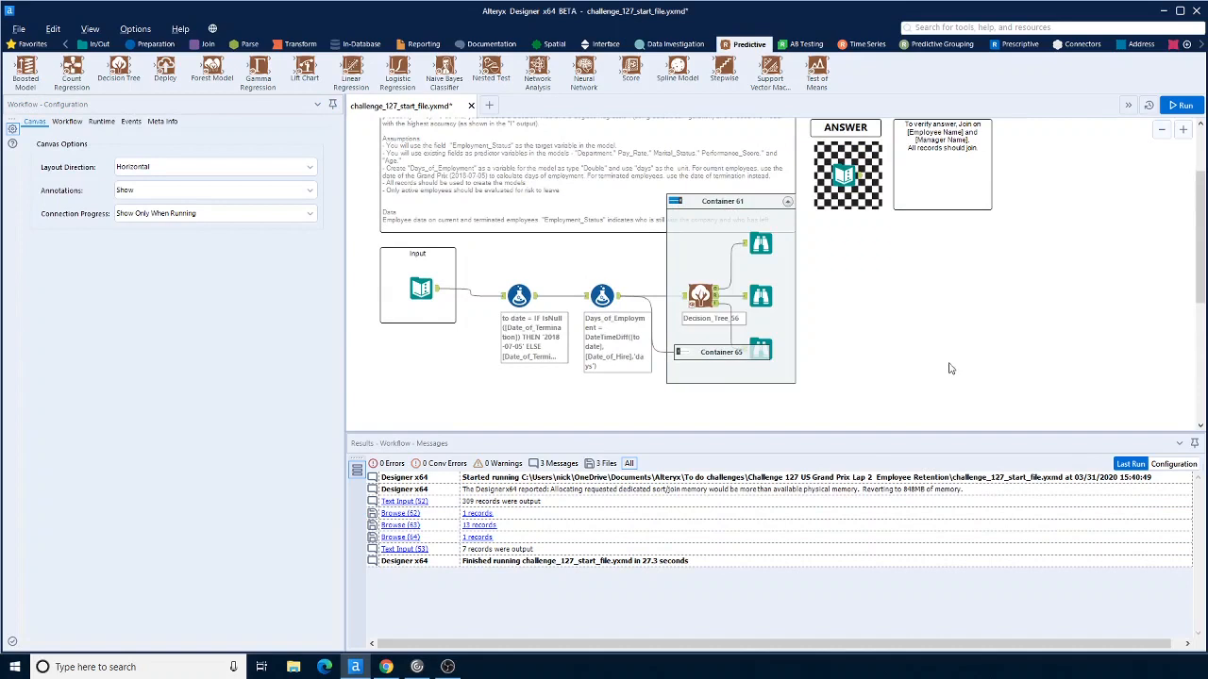
click(719, 355)
drag(702, 353, 716, 404)
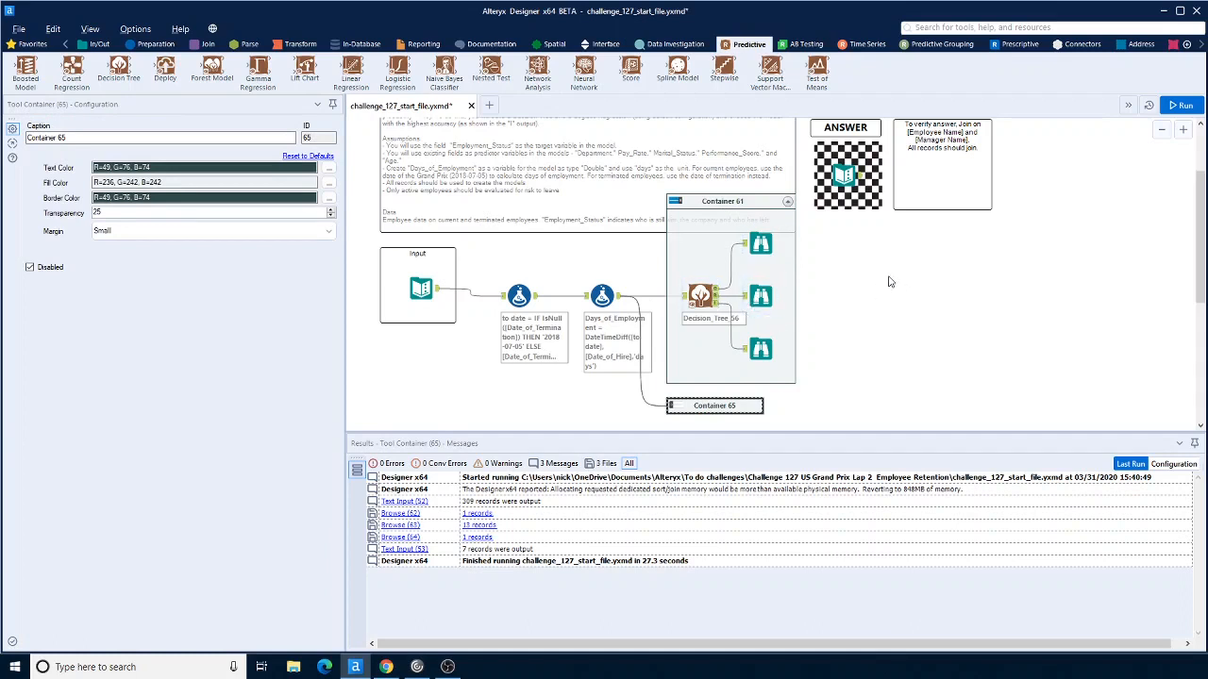
Step: Add a Filter tool to the canvas and connect the second Formula tool's output to it
click(151, 45)
drag(165, 66, 836, 267)
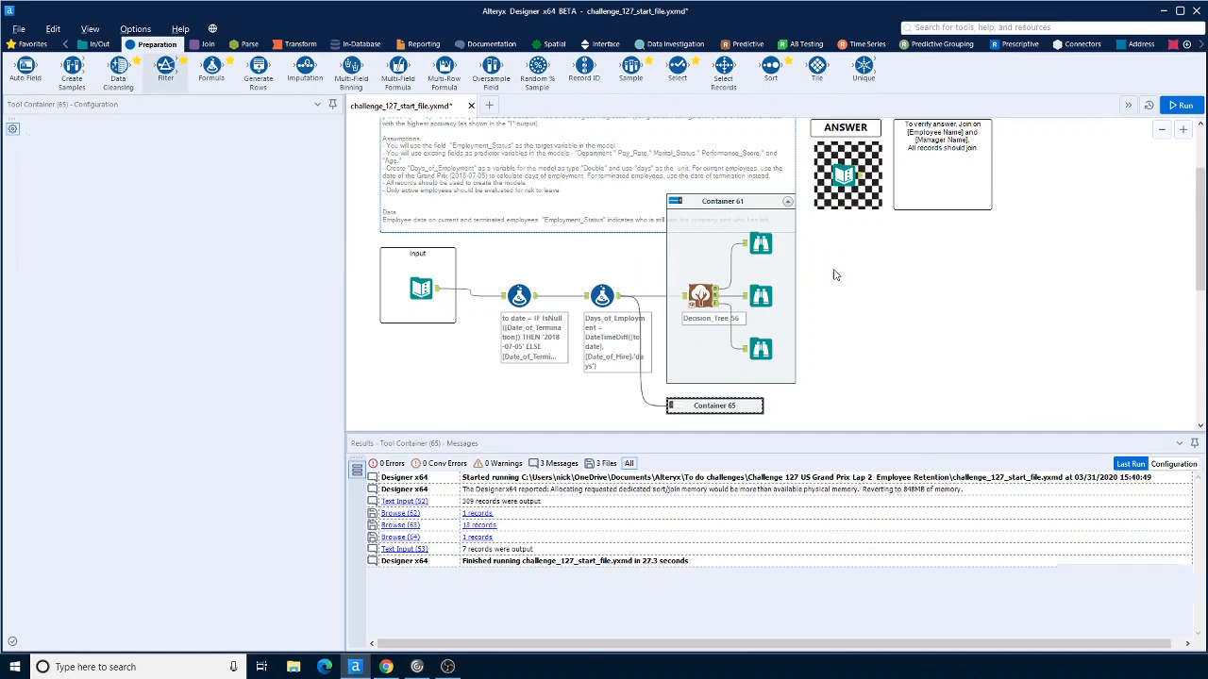
drag(619, 296, 837, 266)
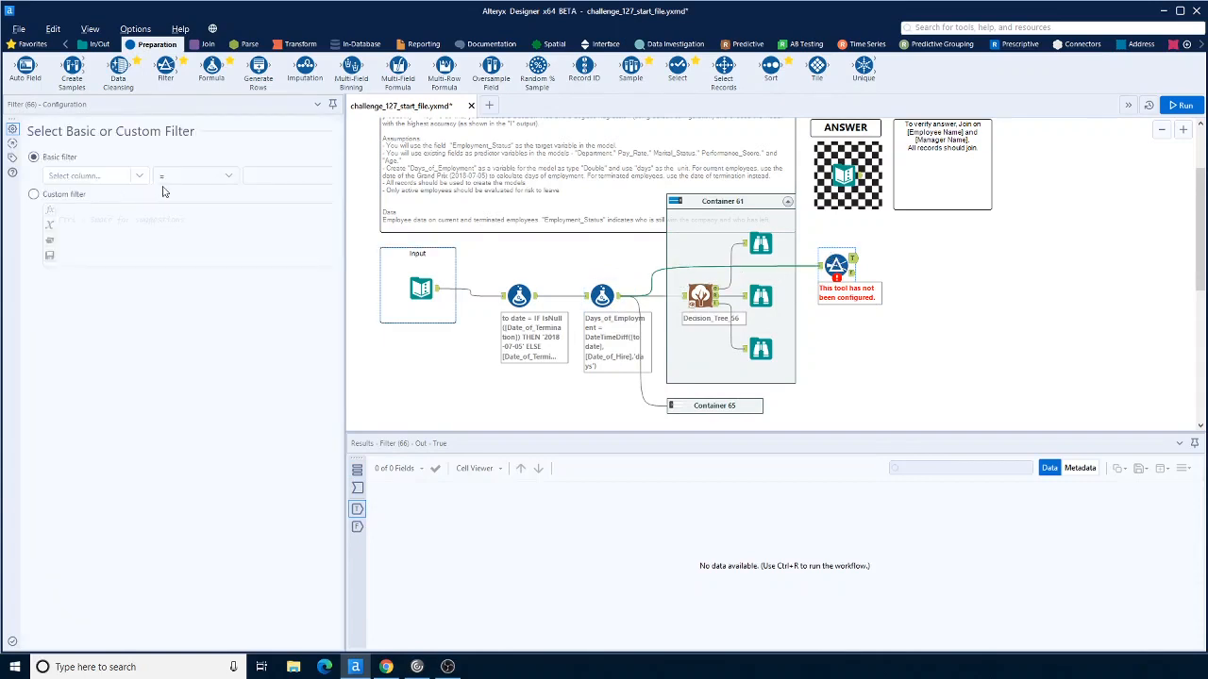
Step: Configure the Filter so Employment_Status does not equal Terminated
click(139, 178)
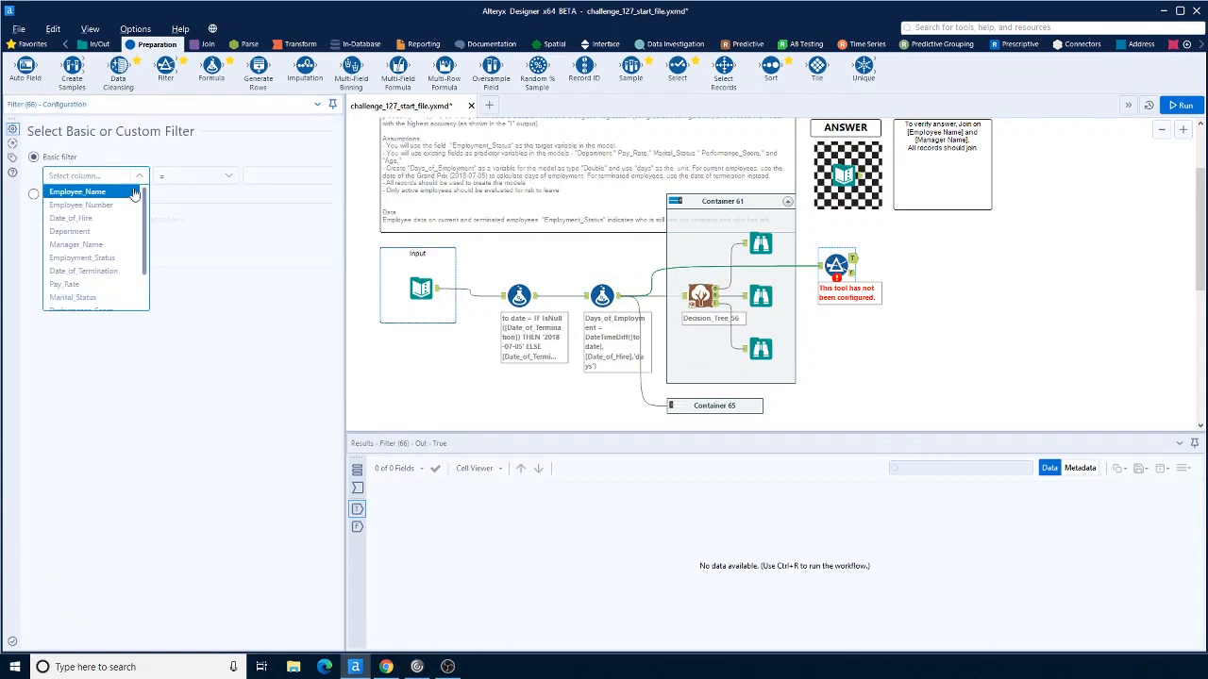
click(106, 260)
click(227, 176)
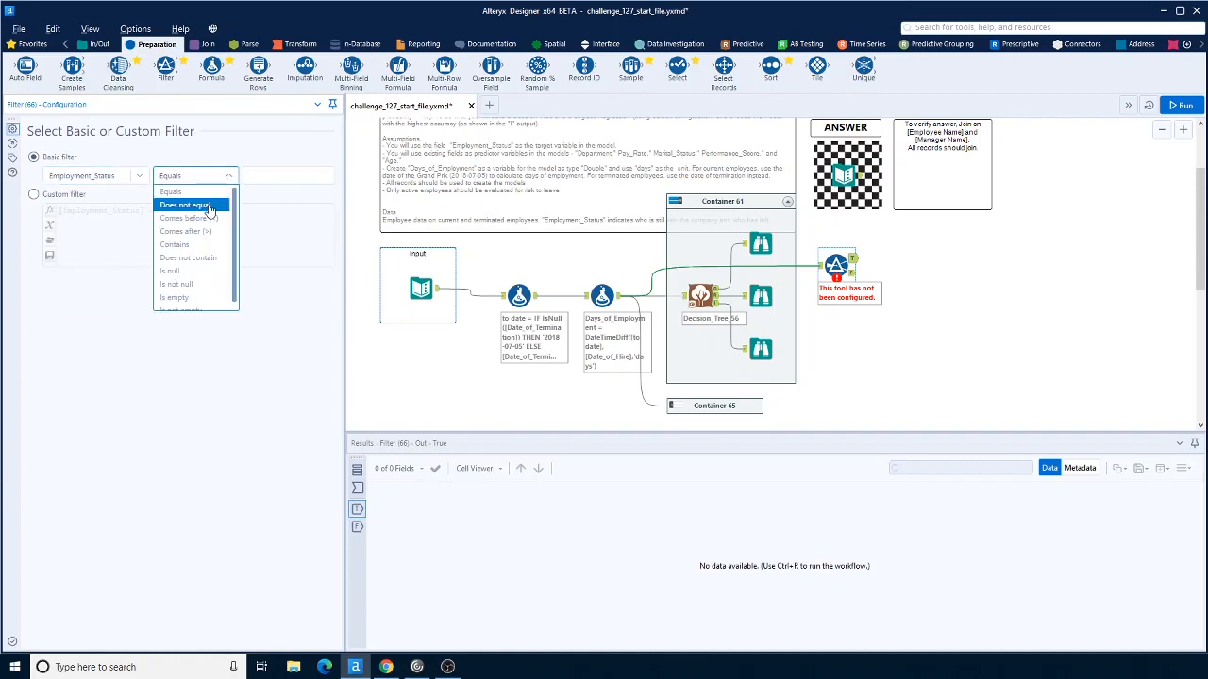
click(209, 205)
click(282, 178)
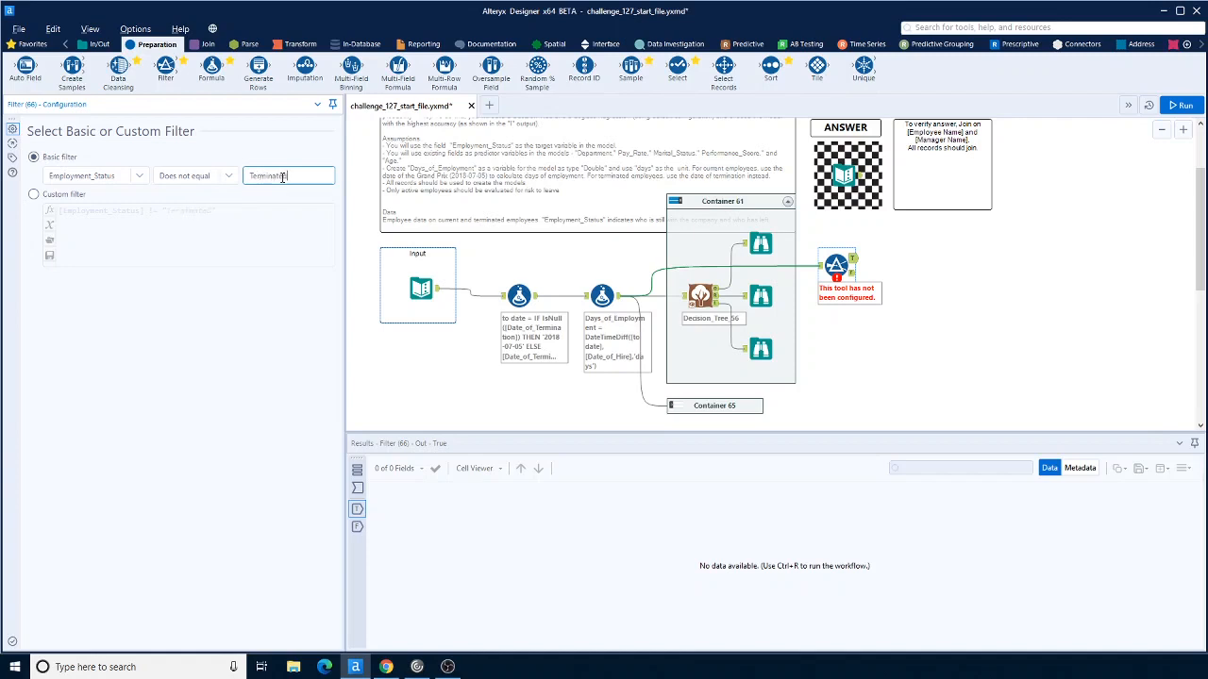
click(986, 389)
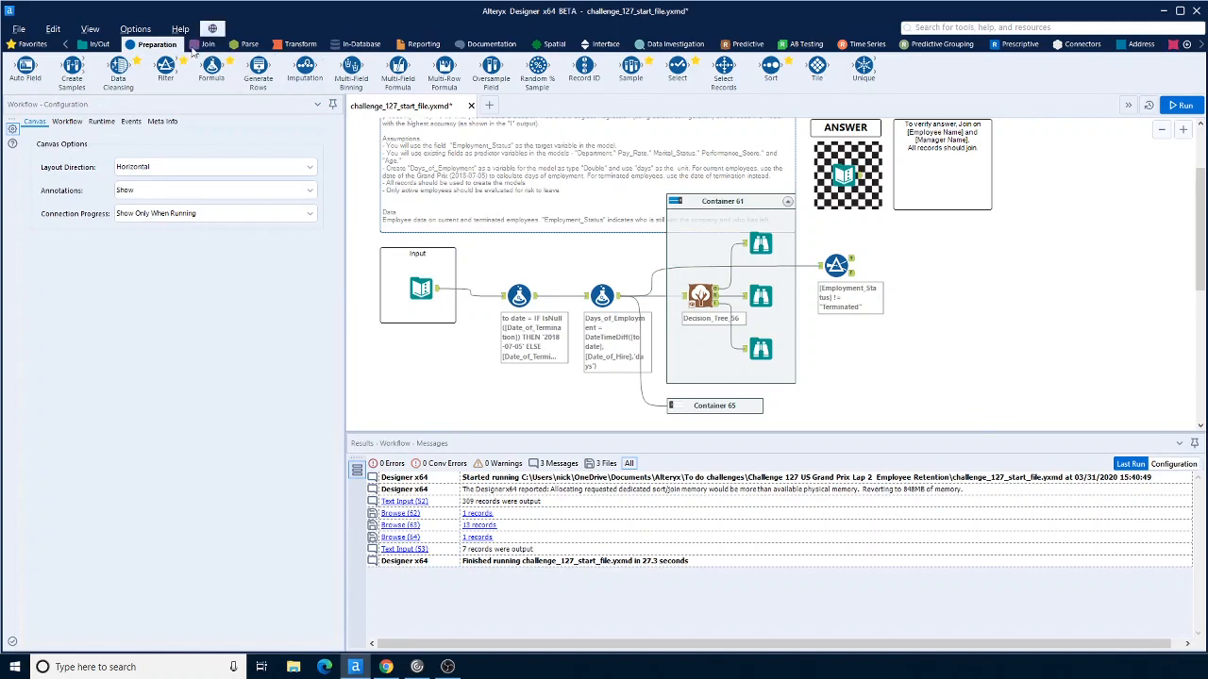
Step: Add a Score tool and connect the Filter's True output and the Decision Tree model output to it
click(748, 44)
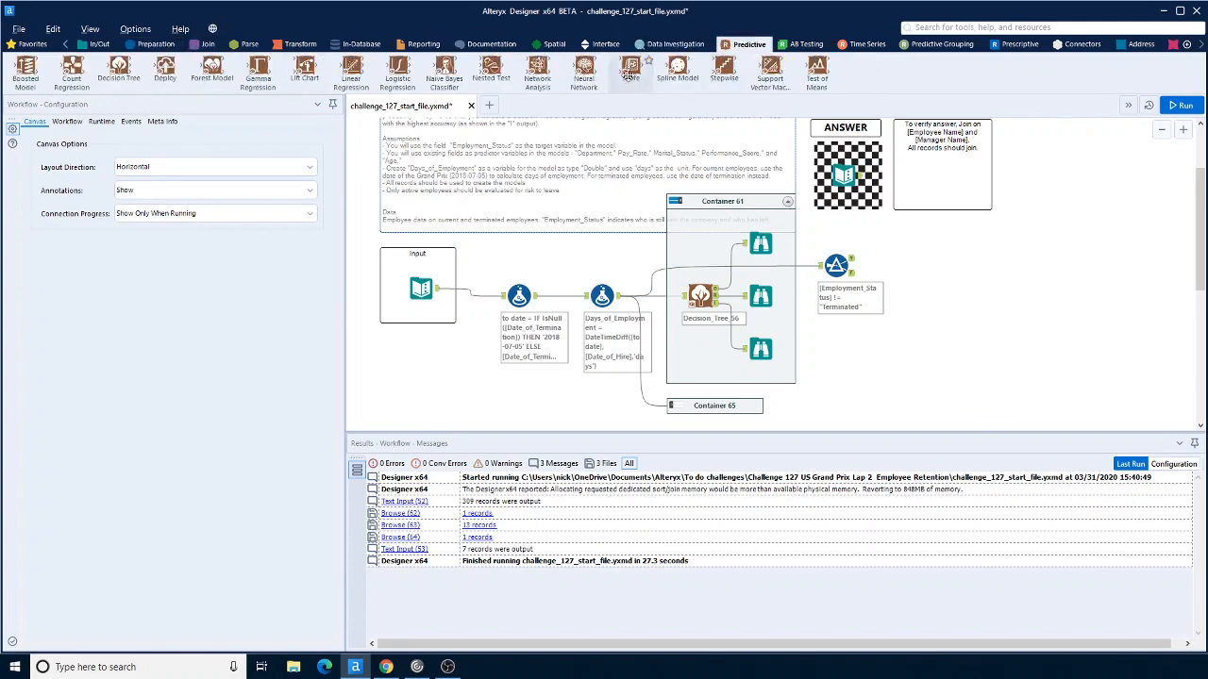
drag(629, 75, 972, 314)
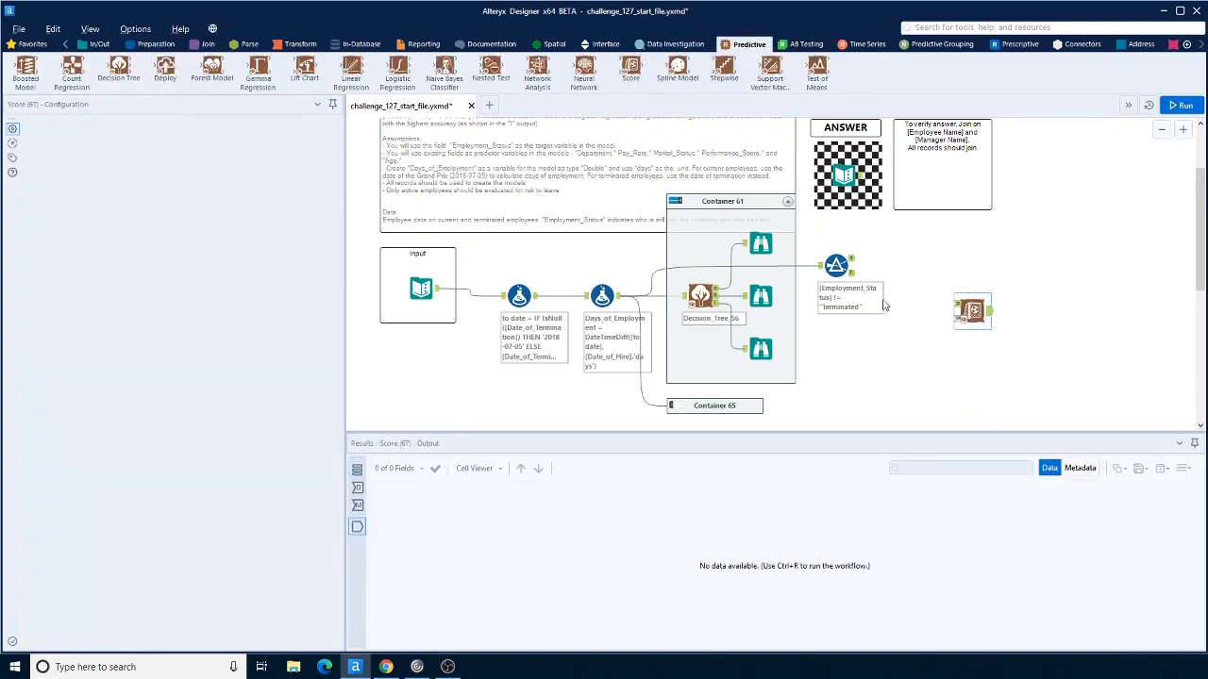
drag(853, 261, 968, 310)
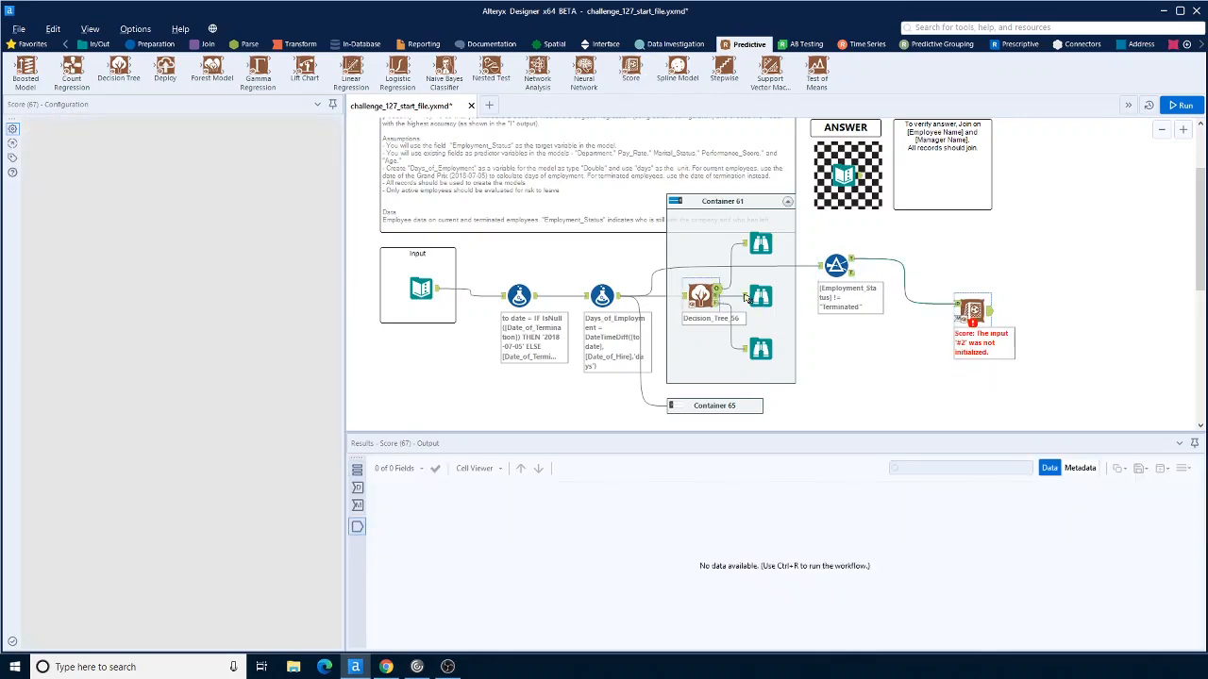
drag(717, 290, 959, 315)
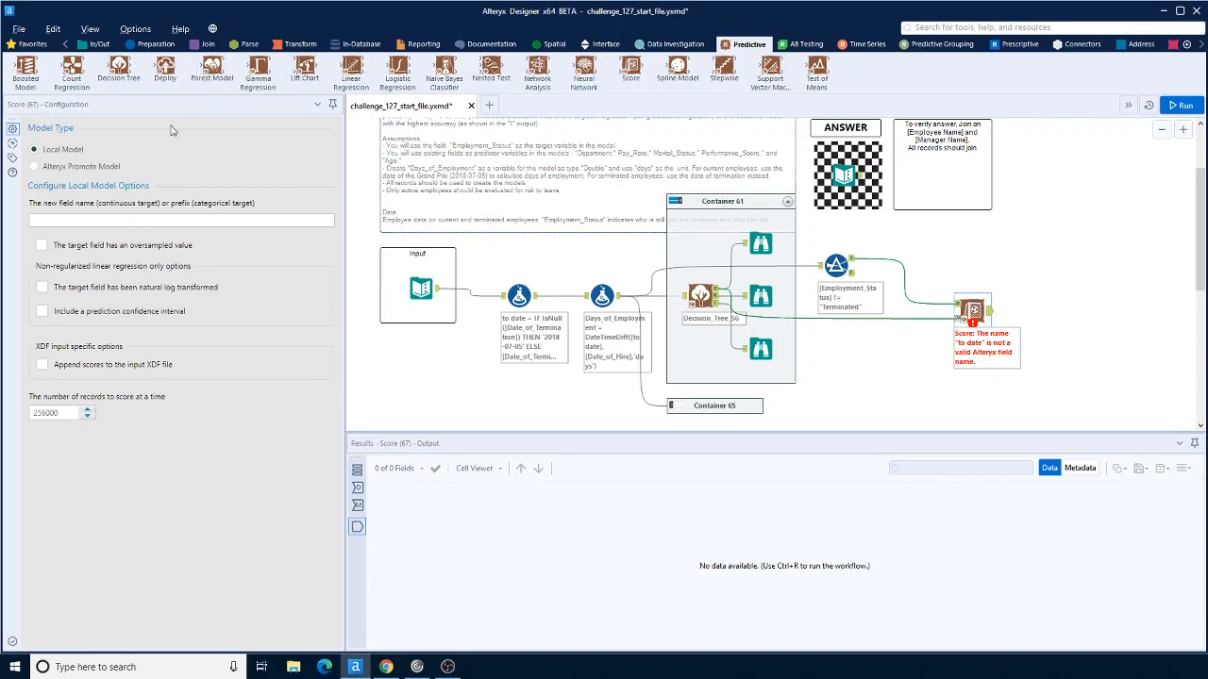
Step: Insert a Select tool between the Filter and the Score tool and deselect the to date field
click(155, 45)
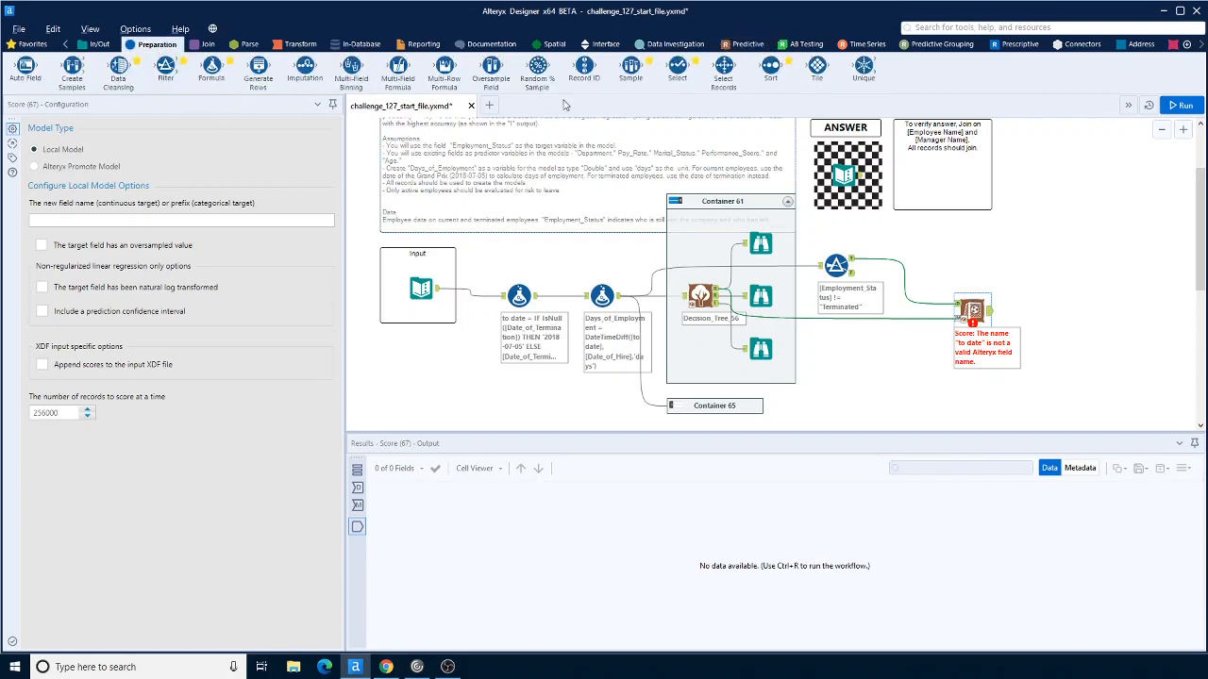
drag(678, 66, 911, 288)
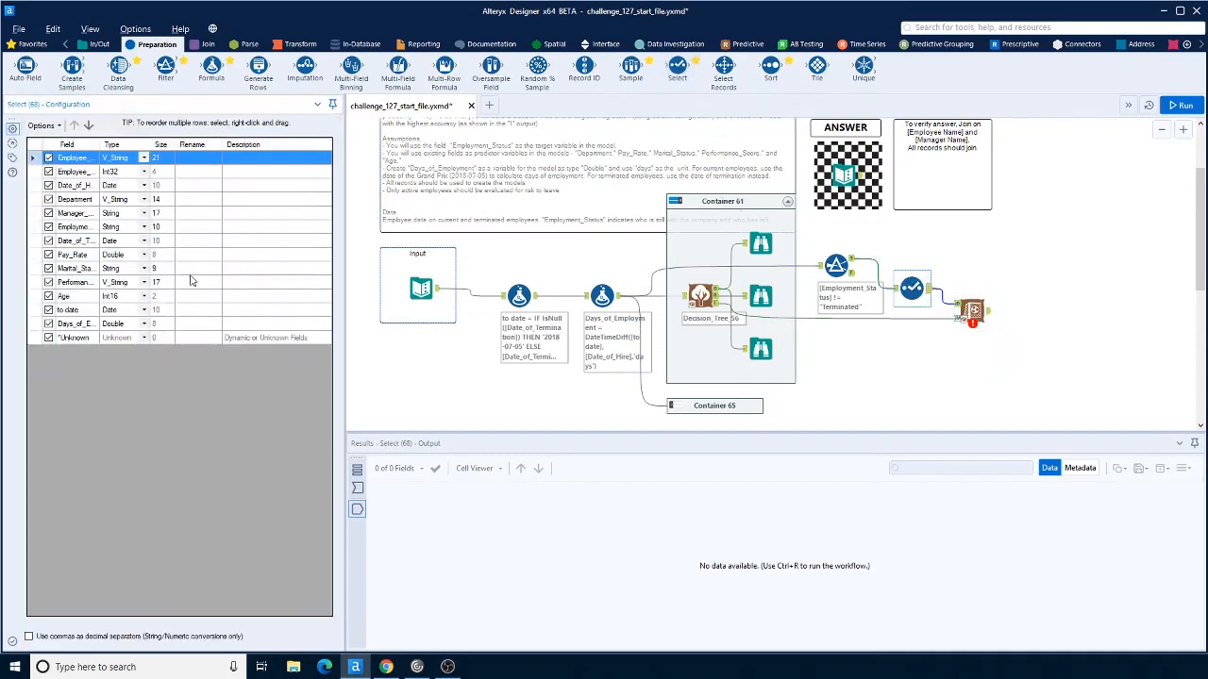
click(48, 310)
click(85, 312)
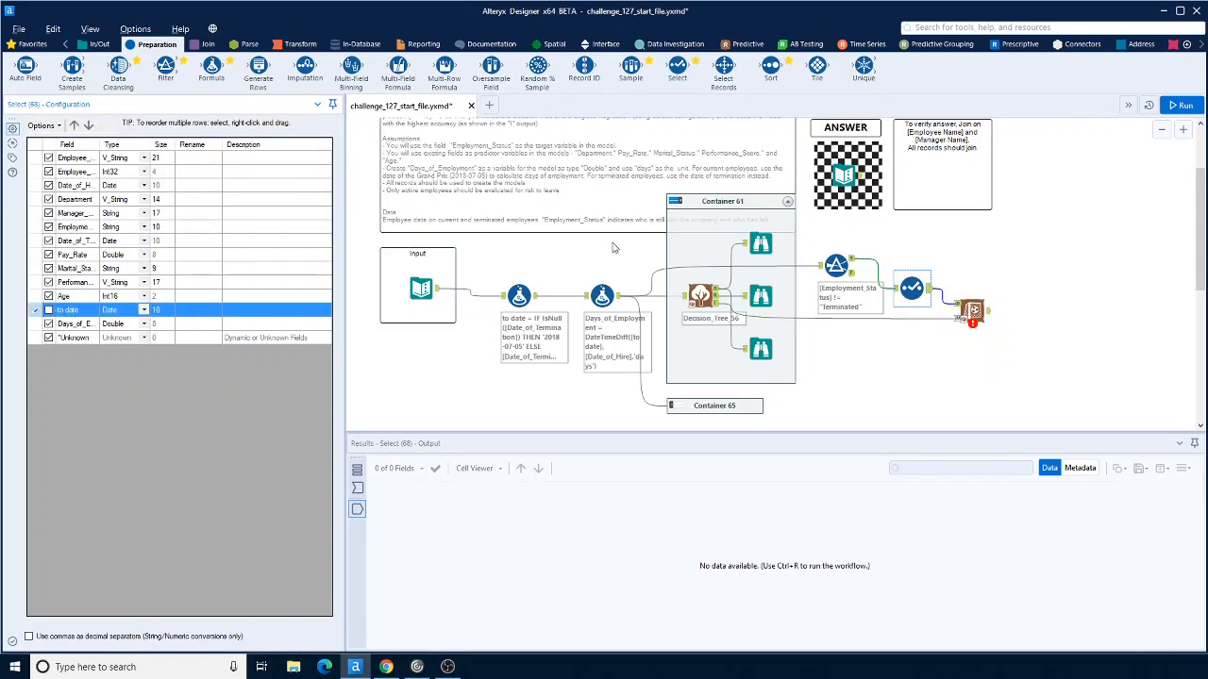
Step: Run the workflow and scroll through the Score output records, including the X_Employed and X_Terminated columns
click(1181, 106)
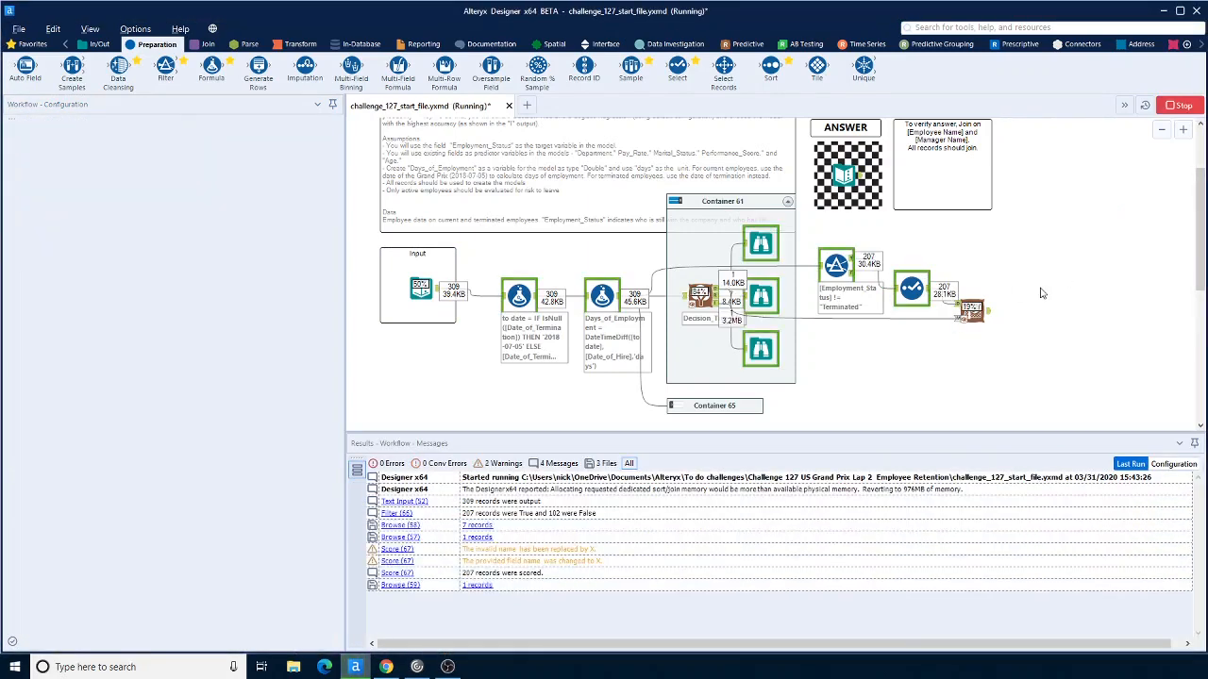
click(973, 311)
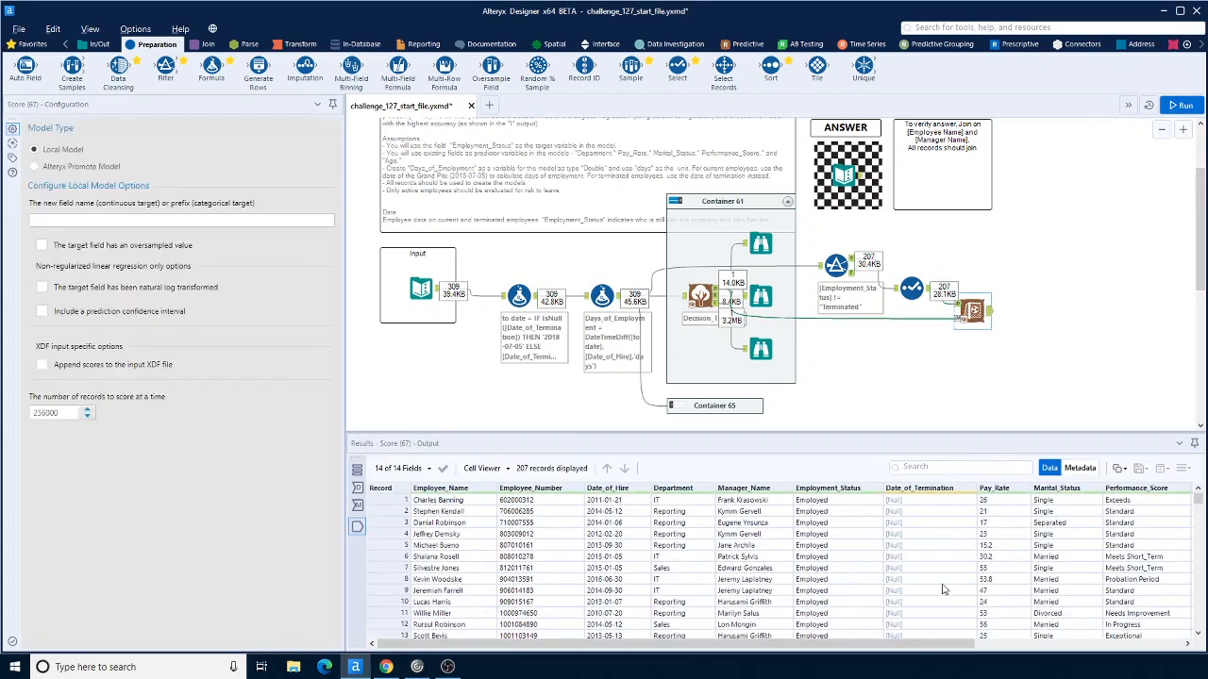
drag(929, 646, 1198, 654)
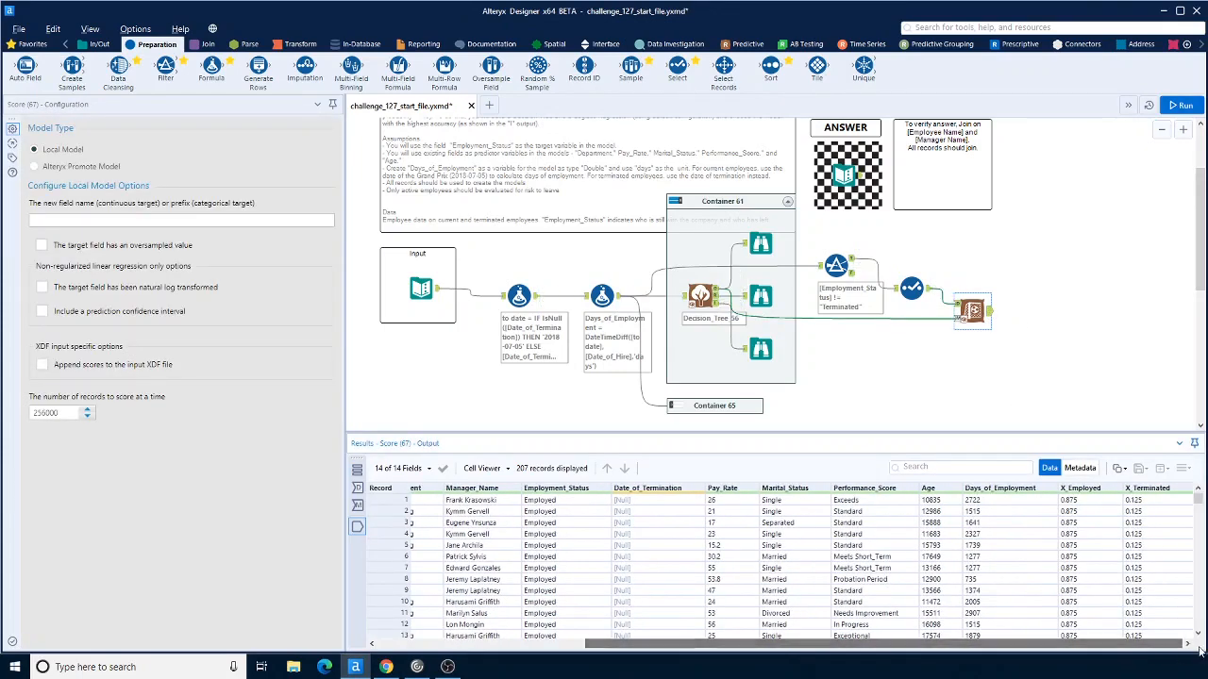
scroll(1148, 510, down, 8)
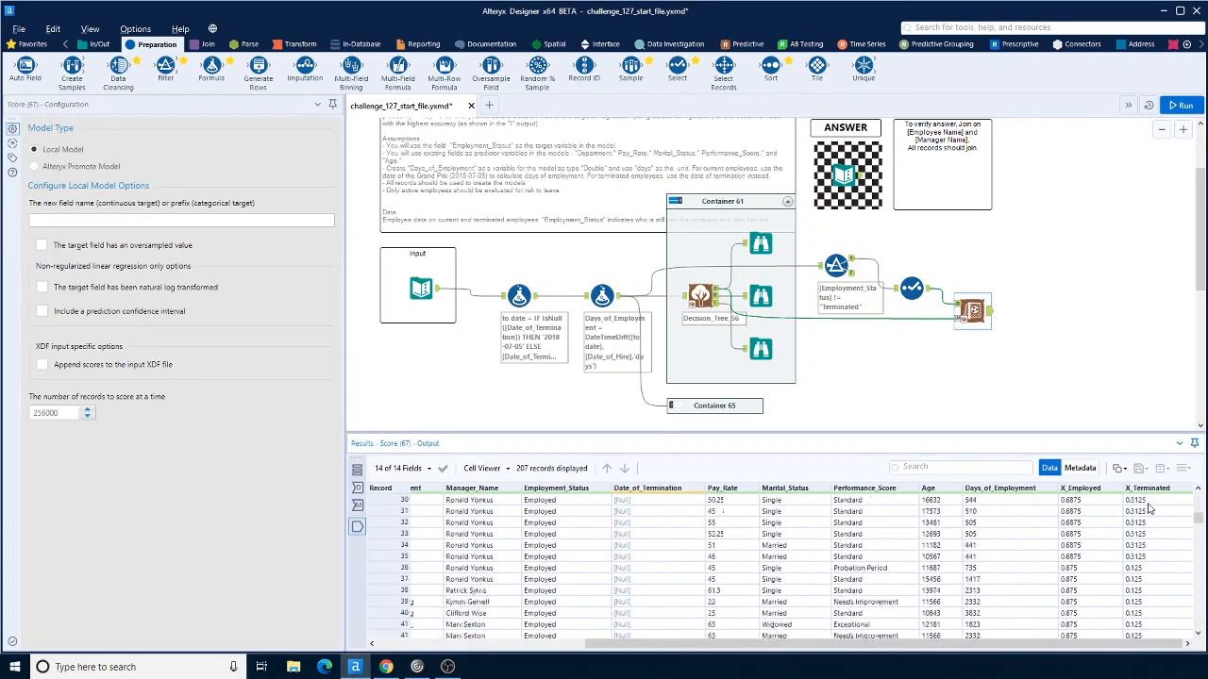
scroll(1148, 510, down, 16)
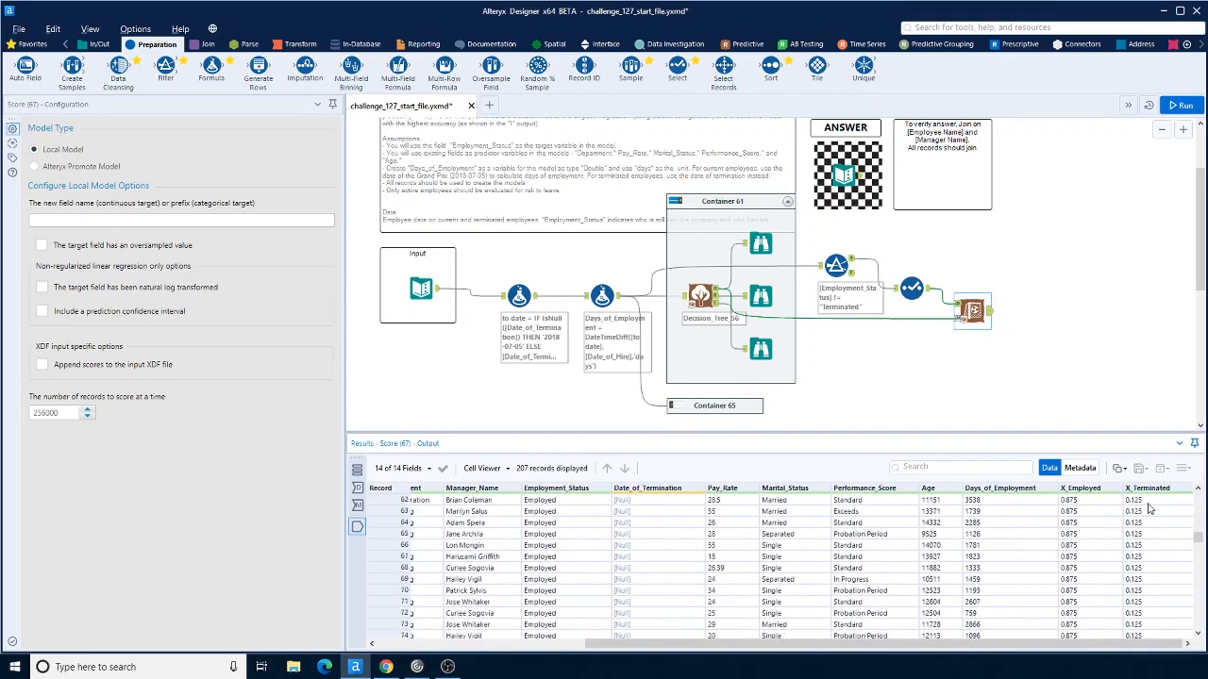
scroll(1149, 509, down, 20)
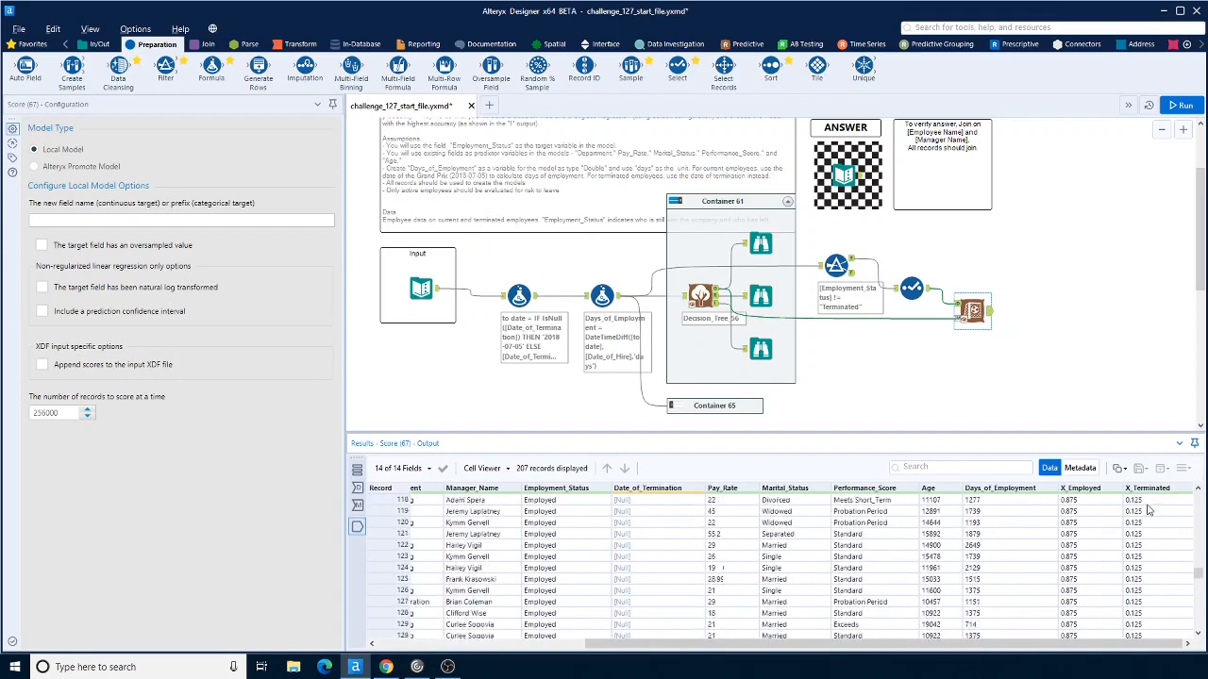
scroll(1149, 509, up, 2)
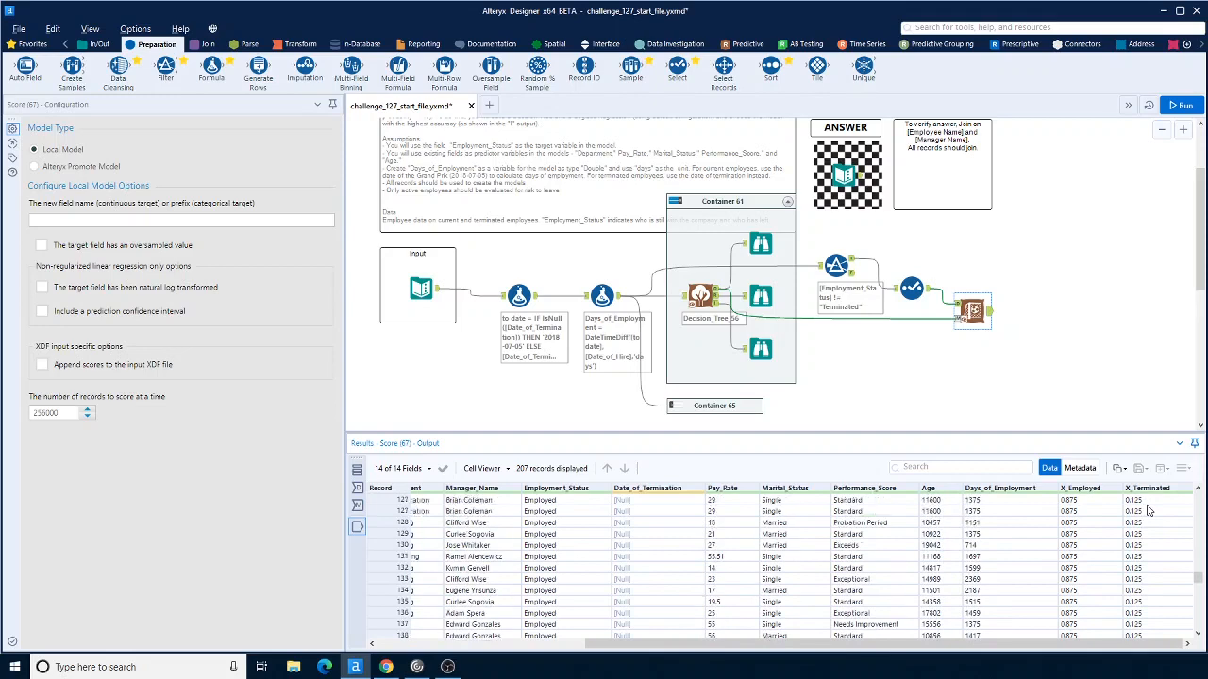
scroll(1149, 510, down, 1)
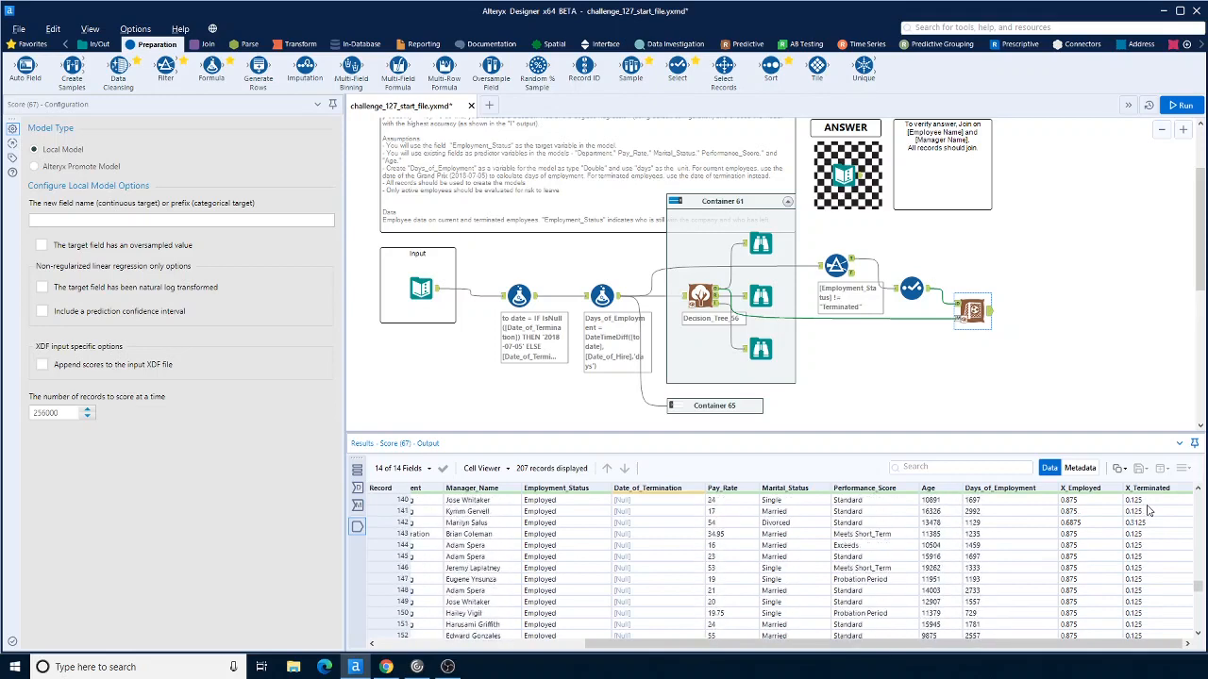
scroll(1149, 510, down, 19)
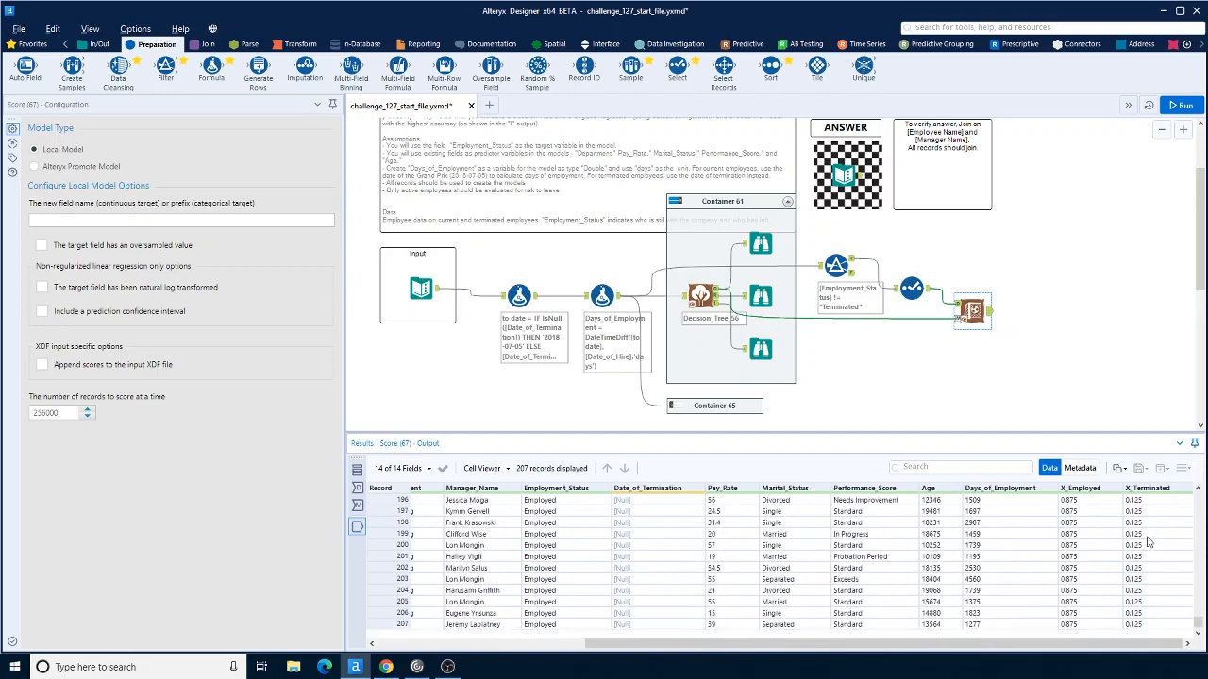
scroll(1146, 604, up, 6)
drag(1202, 623, 1199, 585)
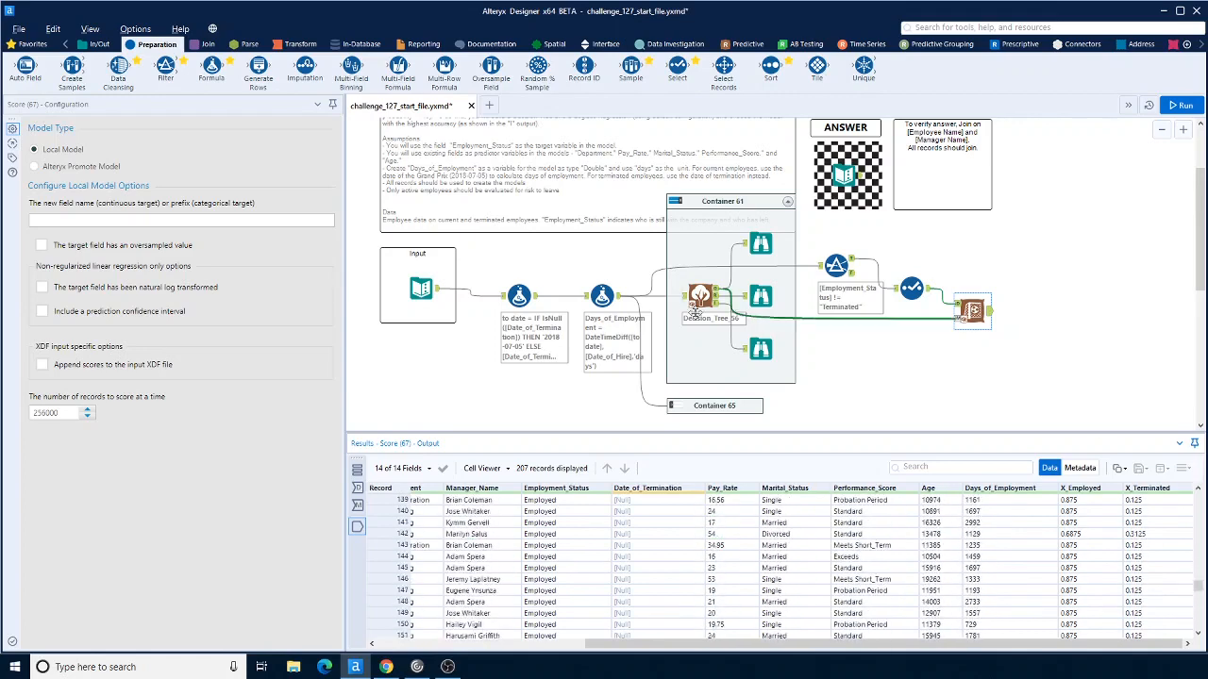
Step: Add a Filter after the Score tool keeping records where X_Terminated is greater than 0.5
drag(166, 66, 1034, 312)
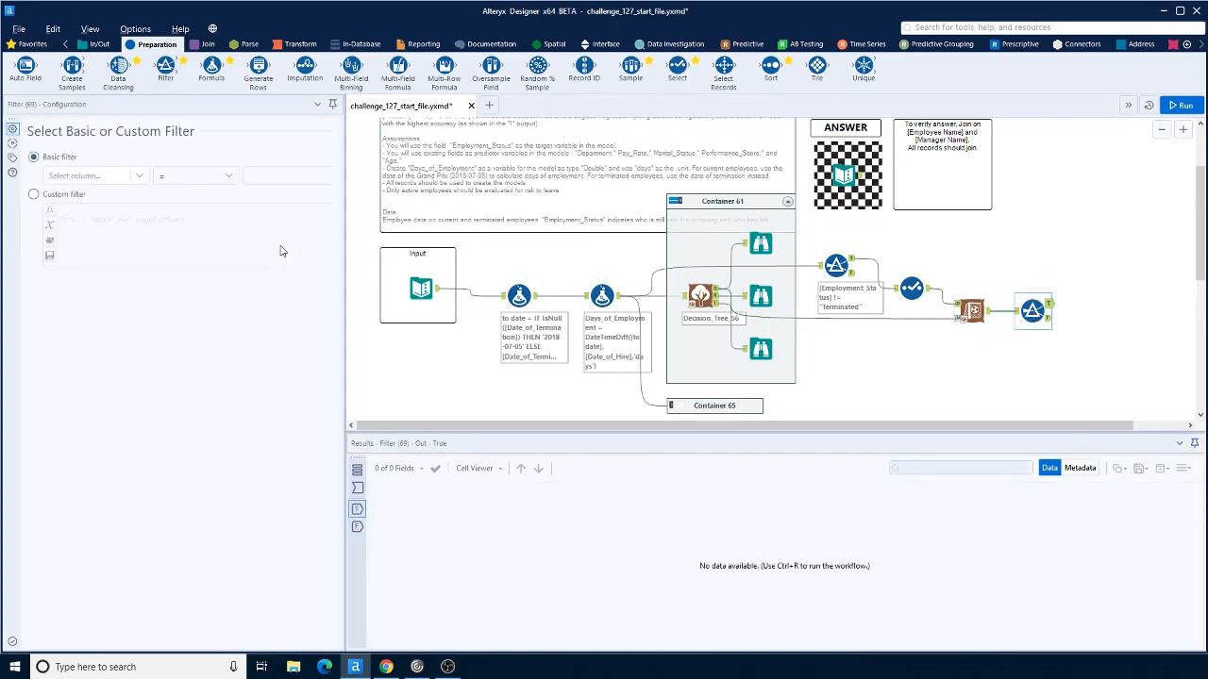
click(142, 178)
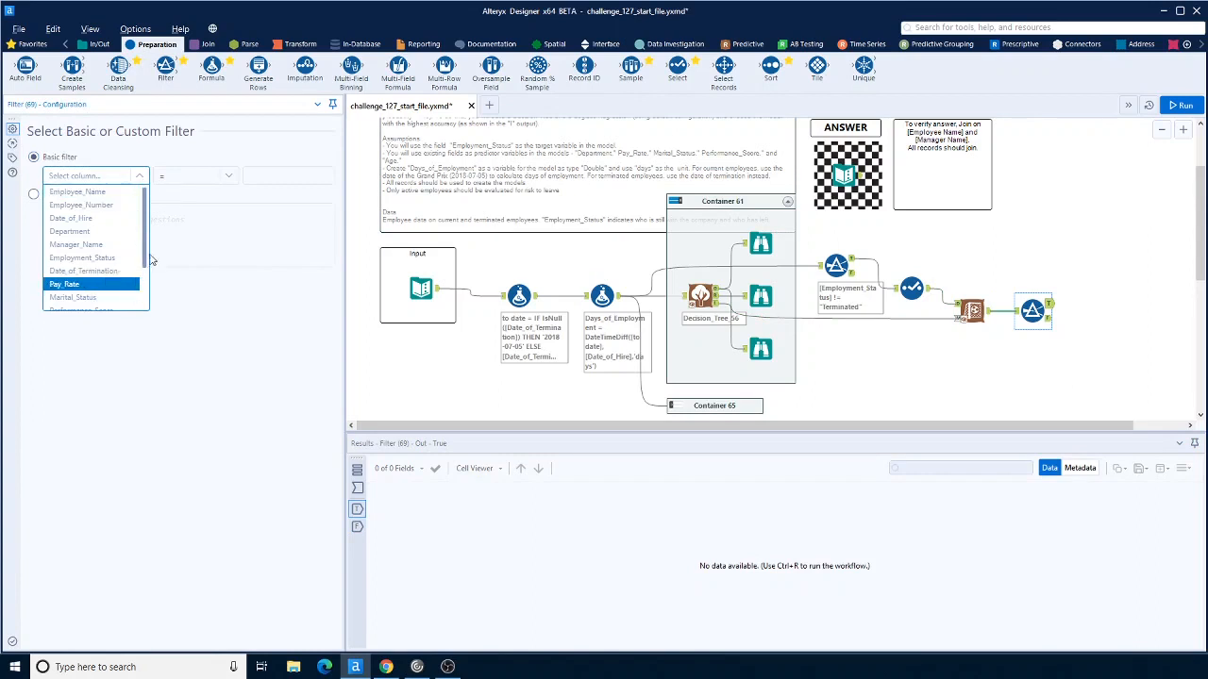
drag(144, 230, 143, 296)
click(72, 304)
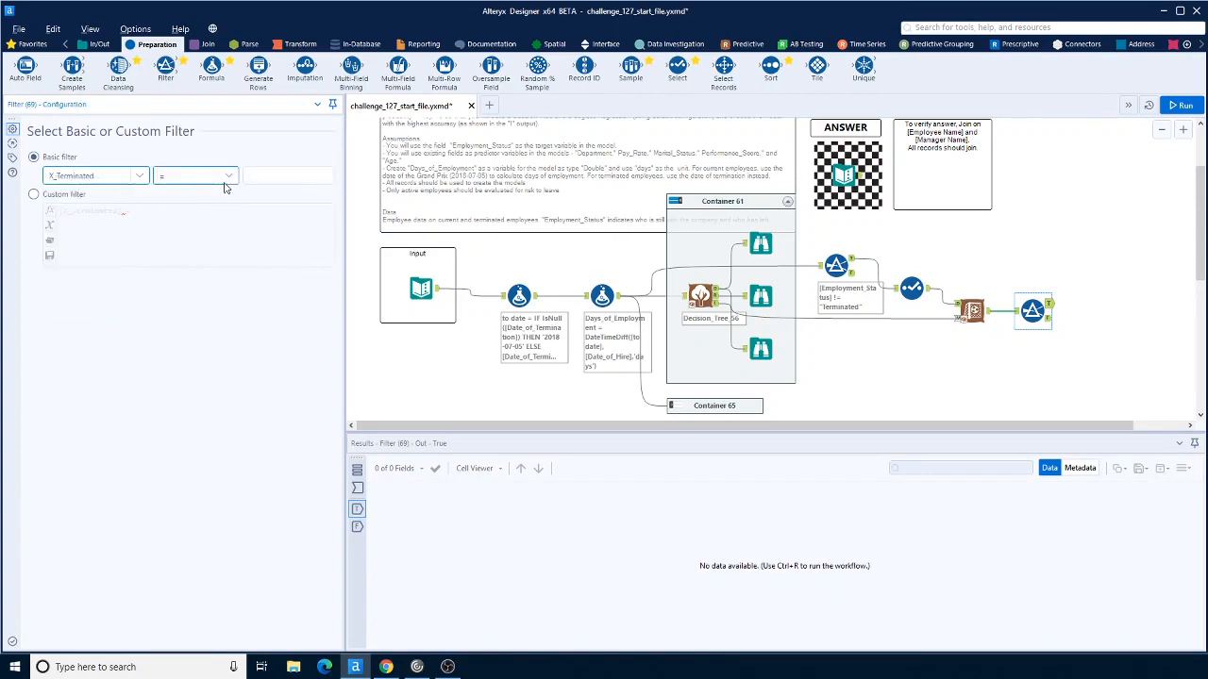
click(198, 176)
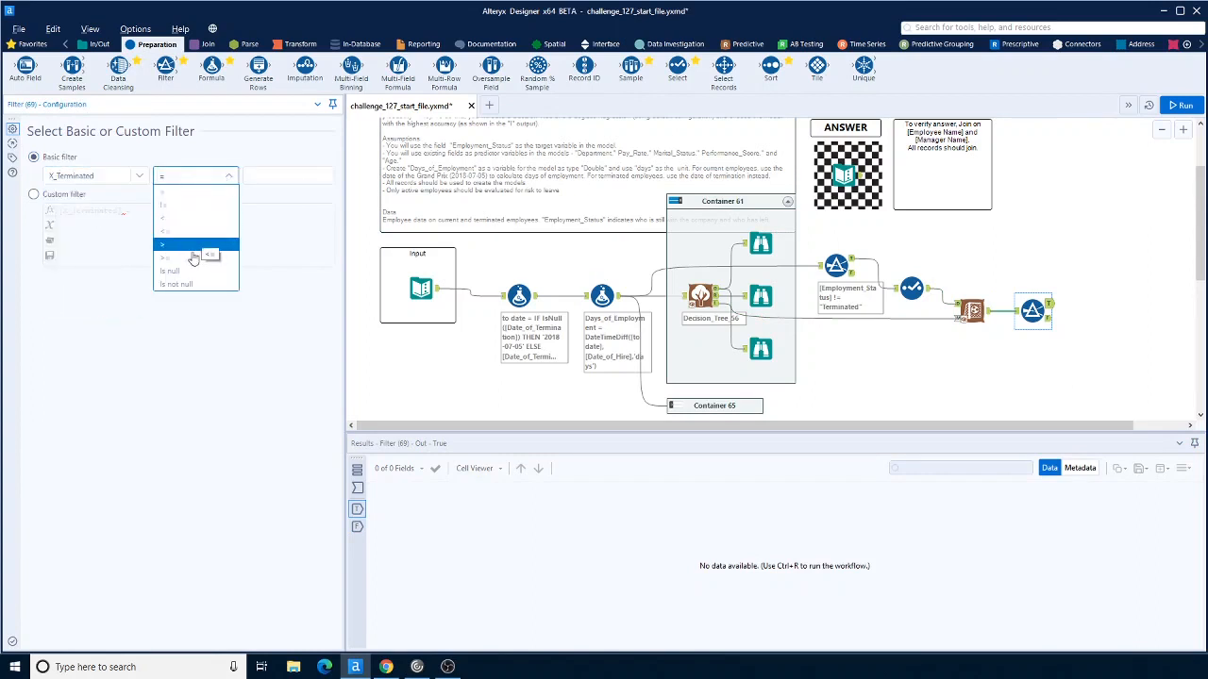
click(209, 257)
click(270, 175)
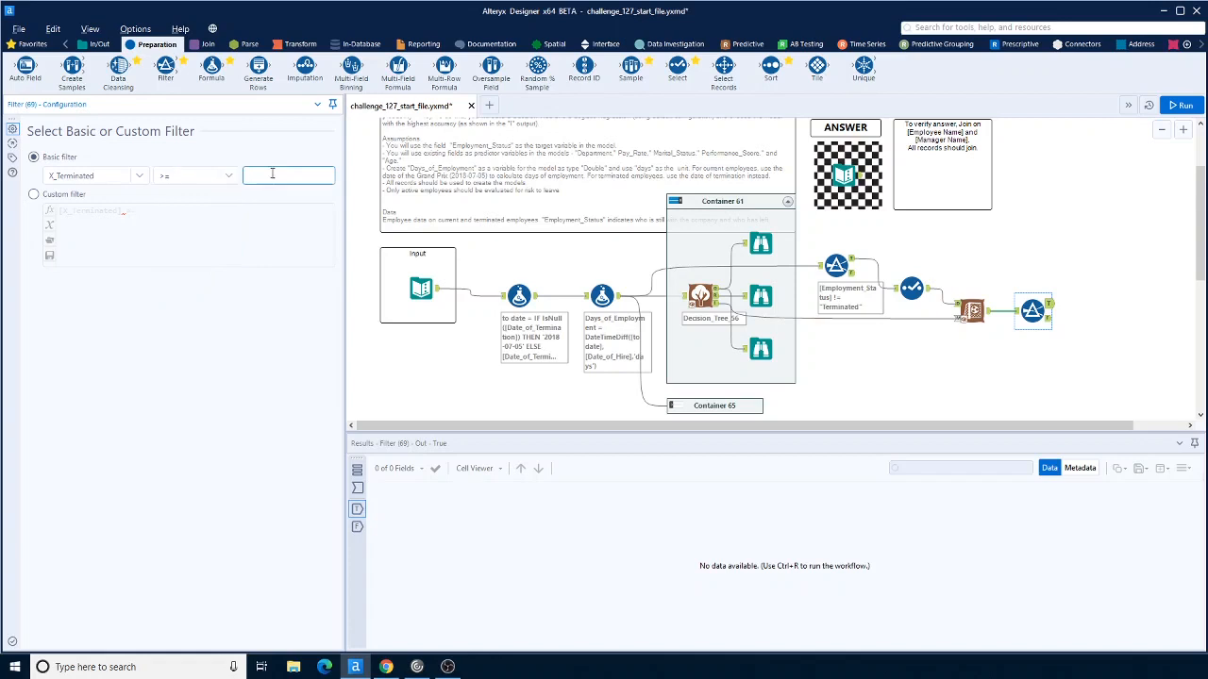
text(0.5)
click(1127, 280)
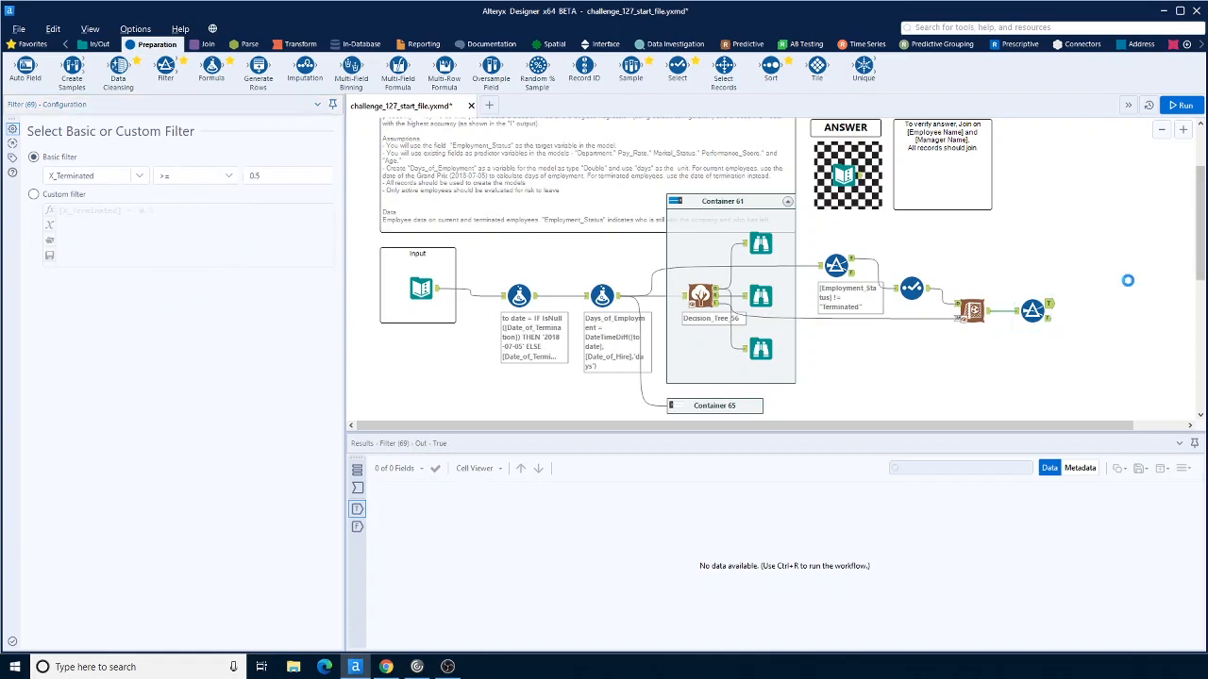
Step: Run the workflow and inspect the X_Terminated Filter's True and False outputs
click(1186, 105)
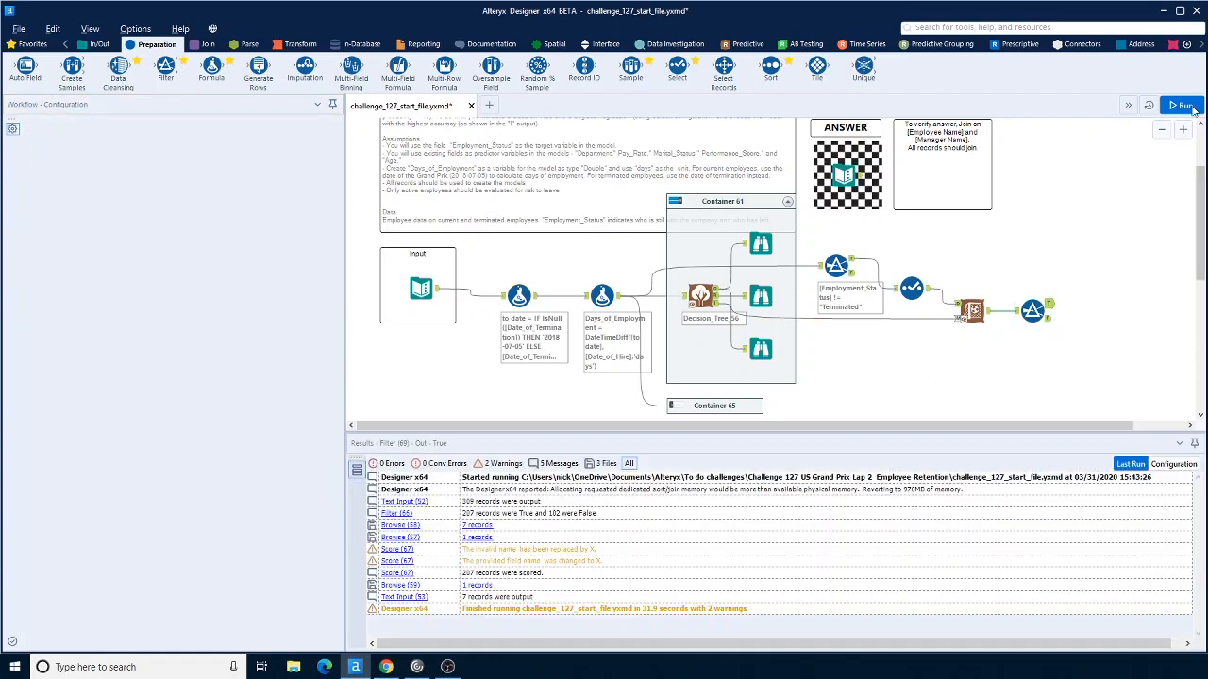
click(1191, 107)
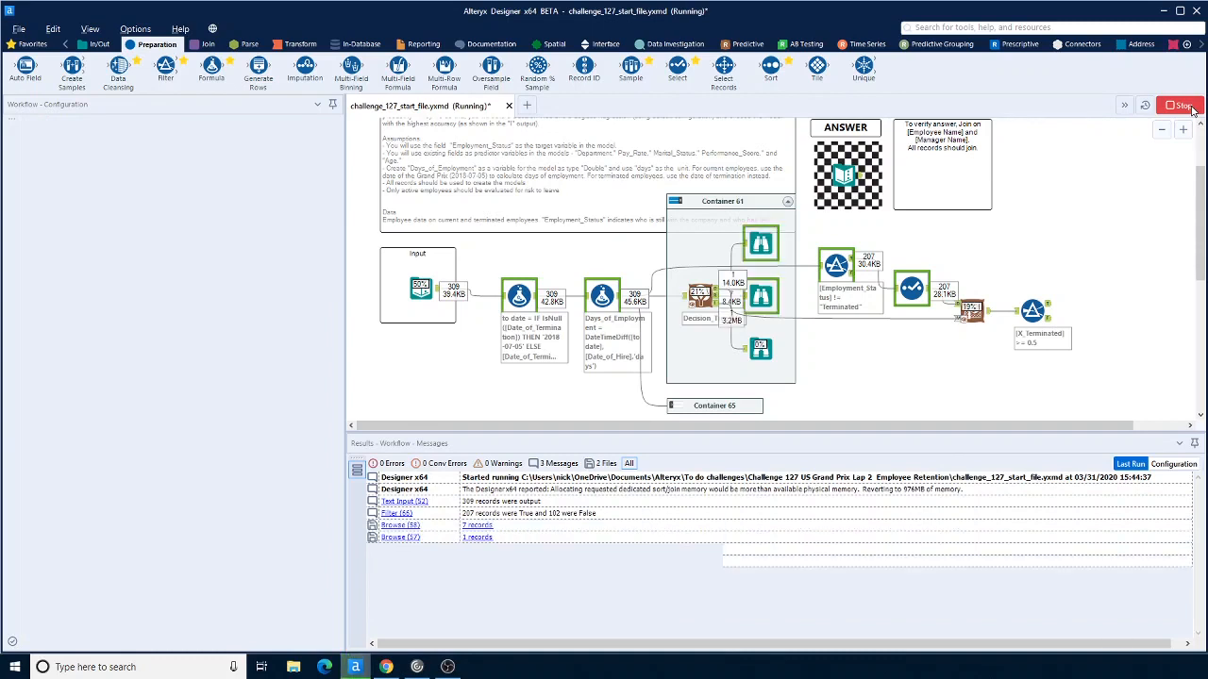
click(1048, 305)
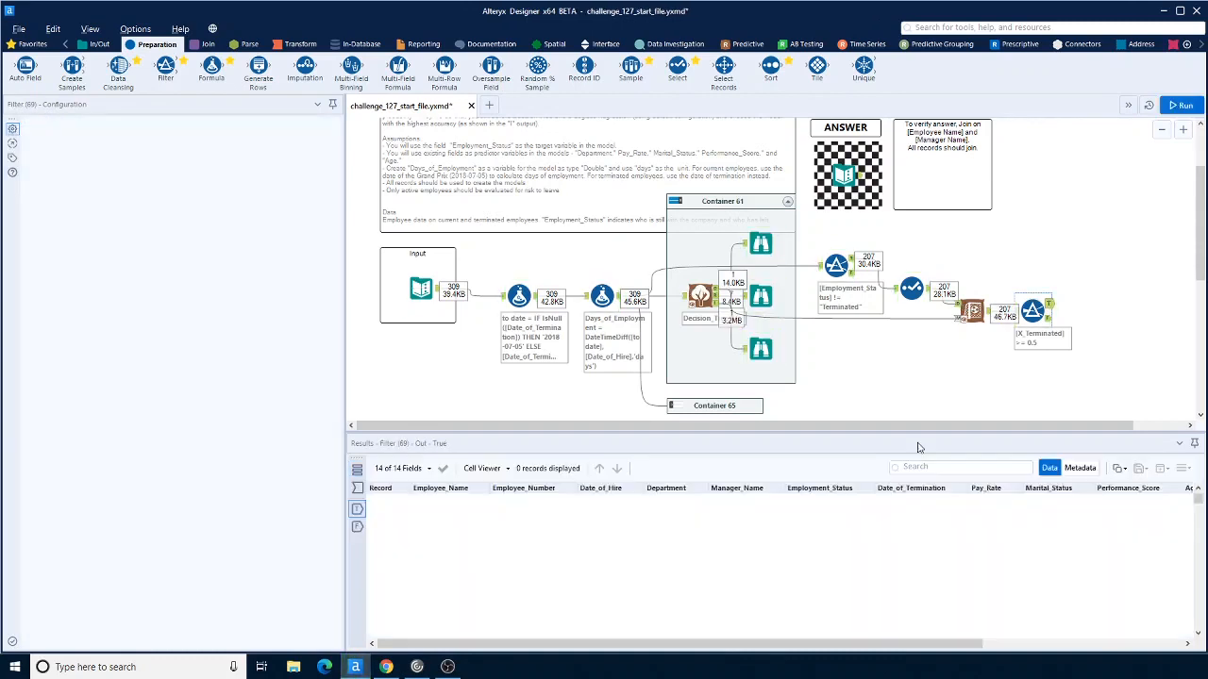
click(1049, 321)
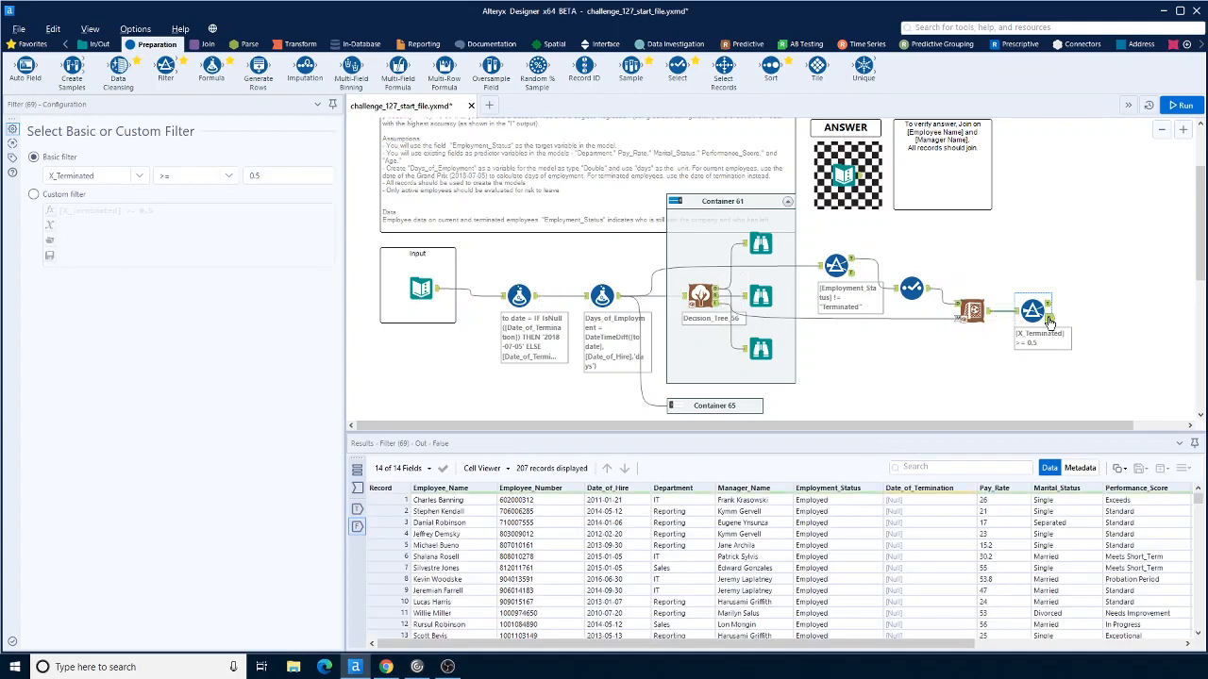
click(1049, 308)
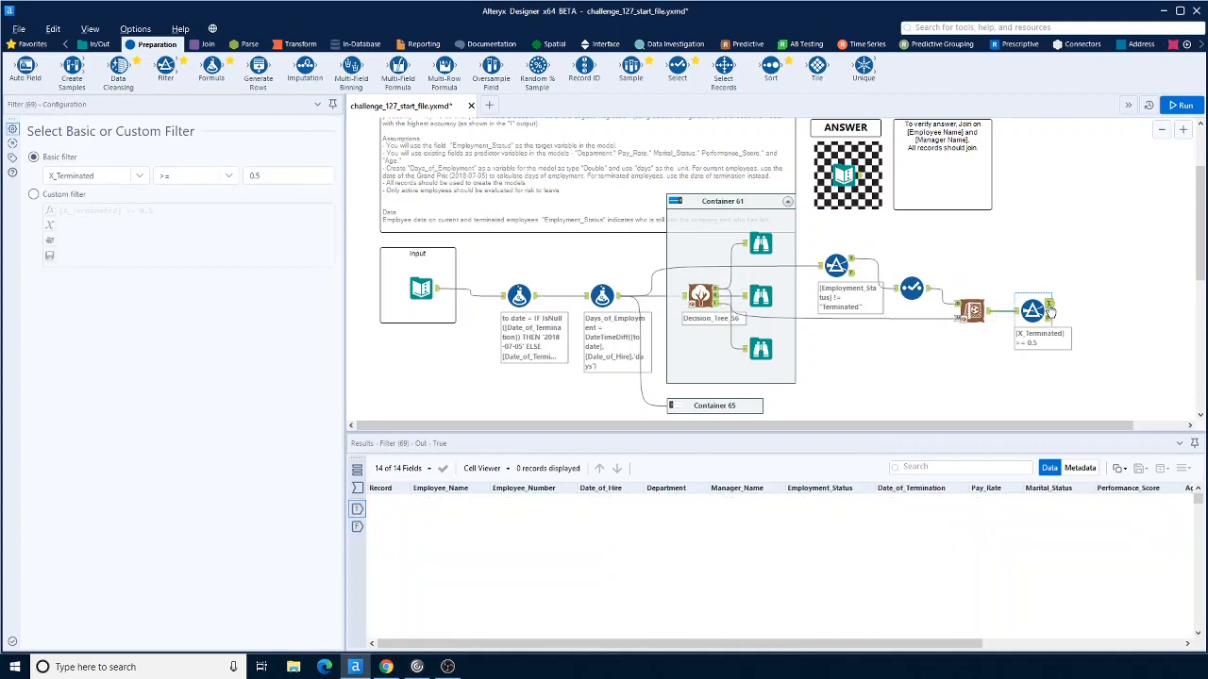
Step: Switch the Decision Tree tool to tool version Decision Tree 1.0
click(699, 296)
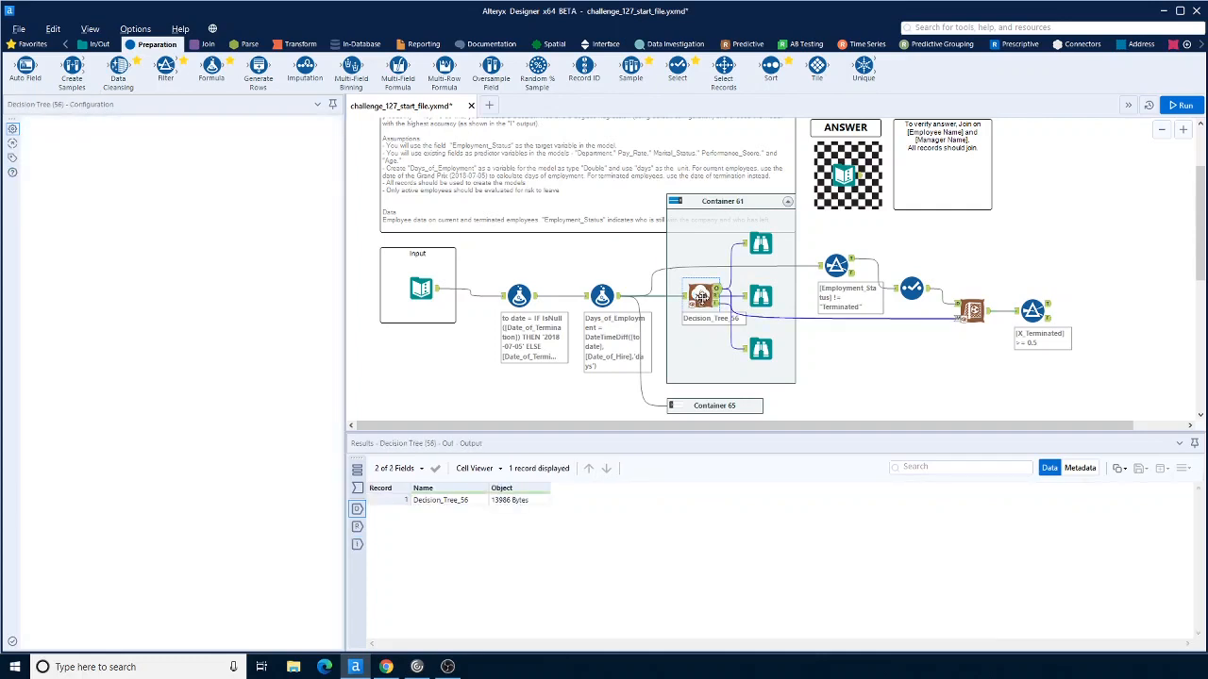
right_click(702, 299)
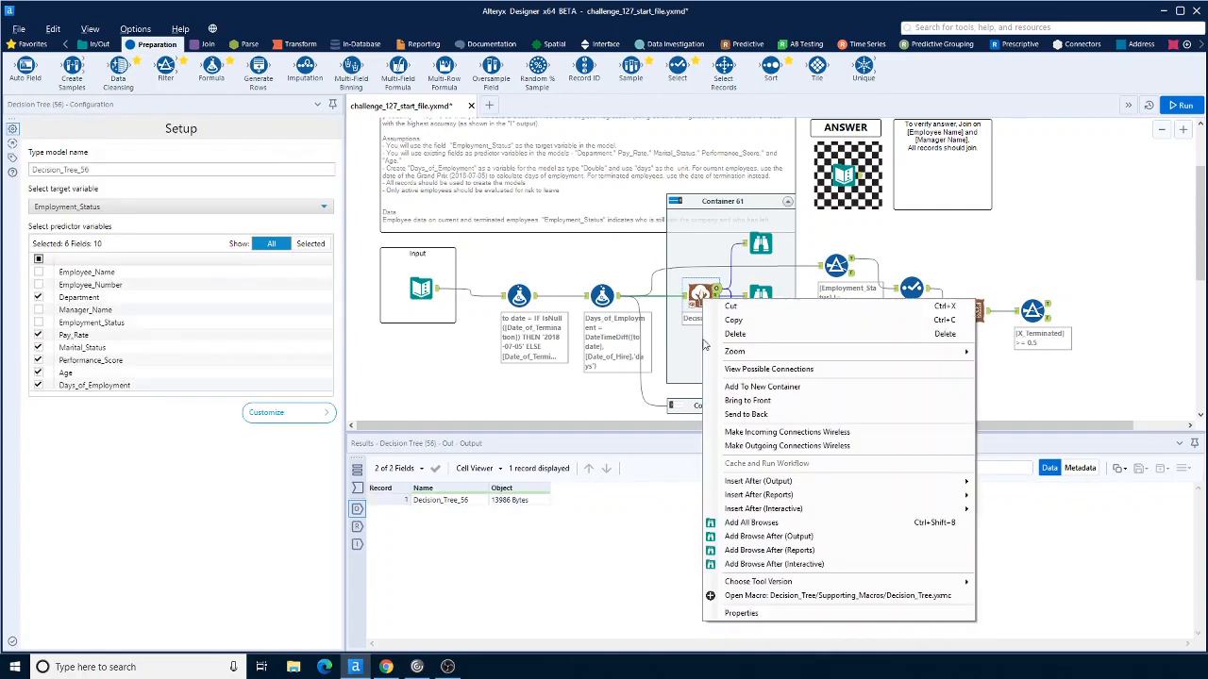
mouse_move(789, 583)
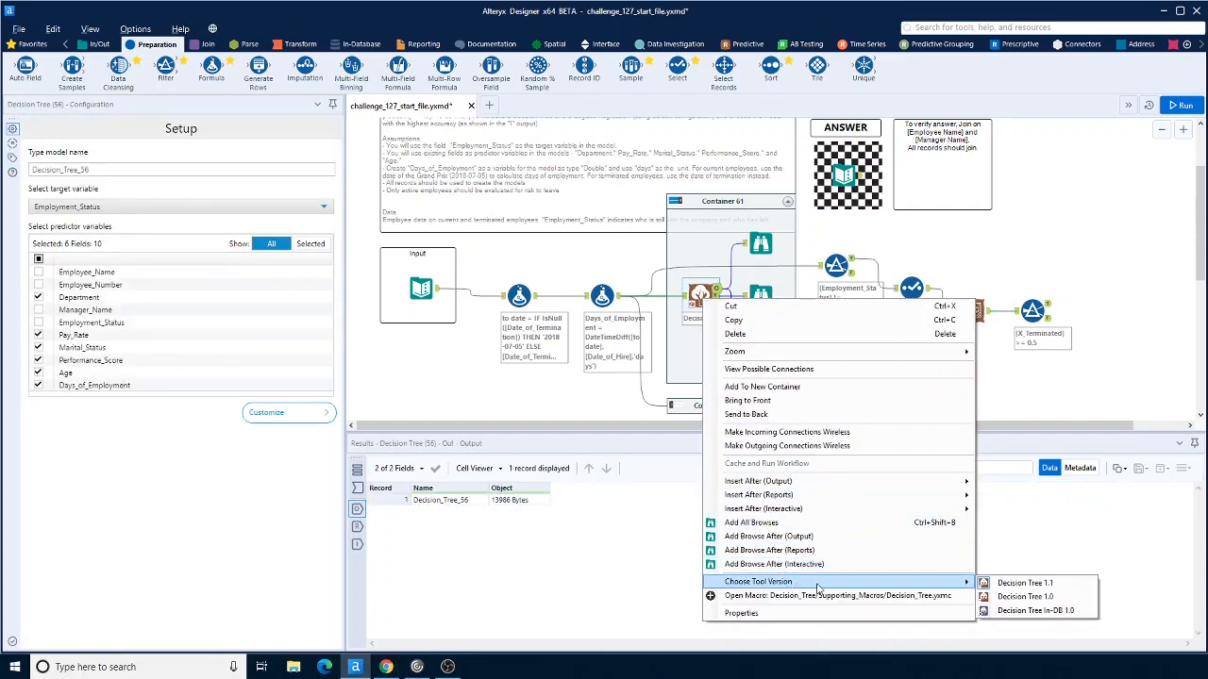
click(1025, 598)
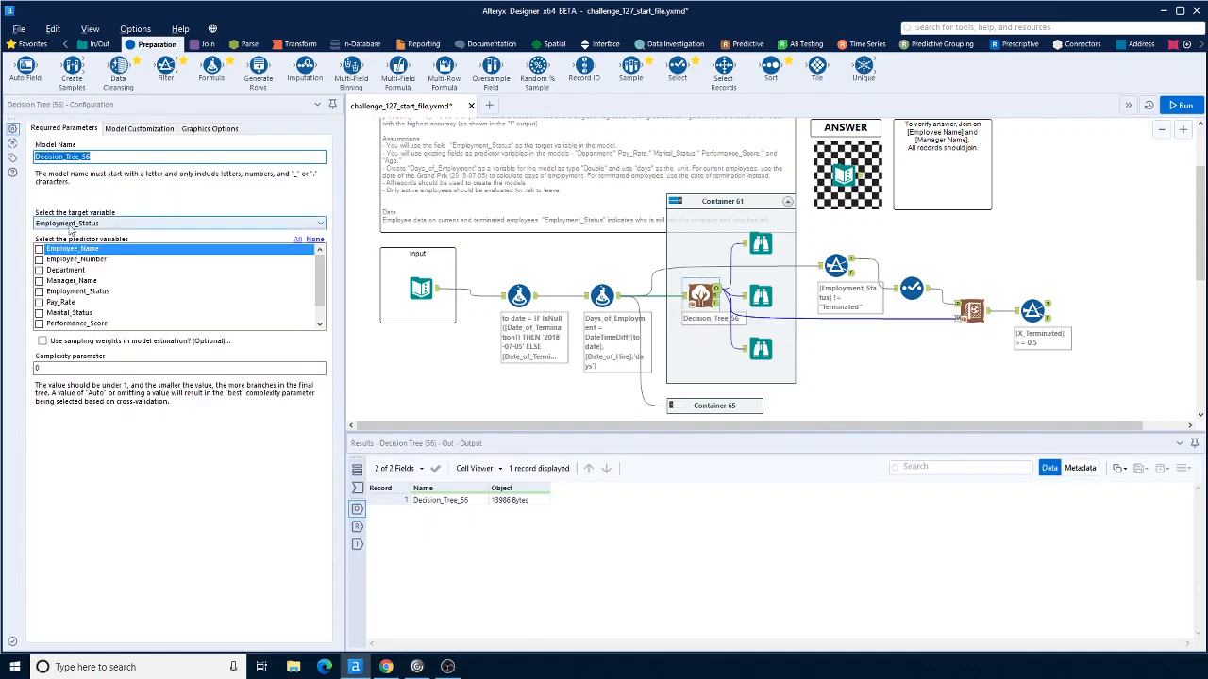
Step: Select Department, Pay_Rate, Marital_Status, Performance_Score, Age and Days_of_Employment as the Decision Tree's predictor variables
click(40, 270)
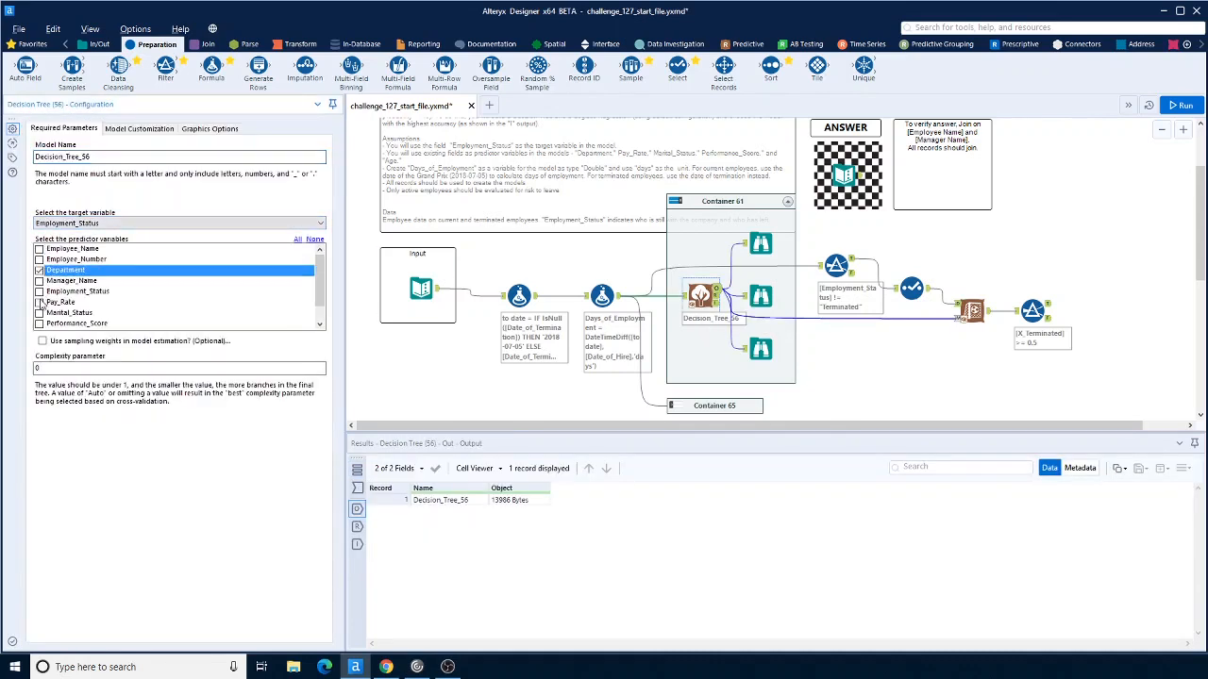
click(39, 302)
click(39, 312)
click(40, 324)
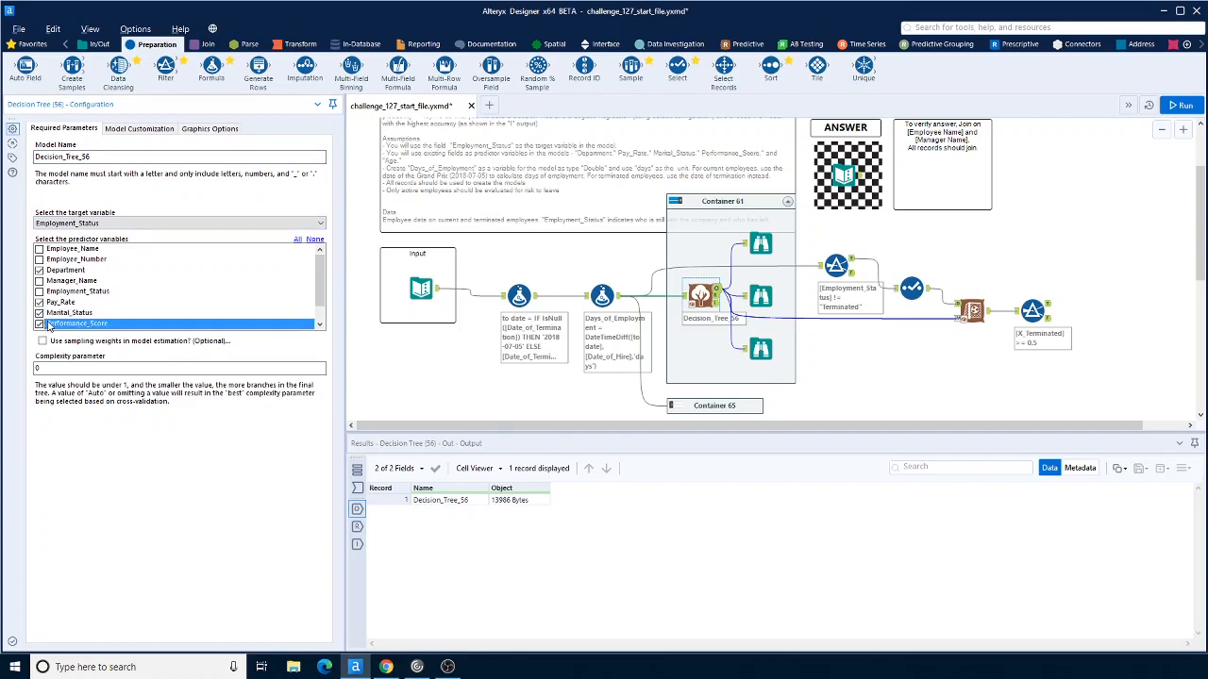
scroll(48, 323, down, 2)
click(40, 313)
click(40, 324)
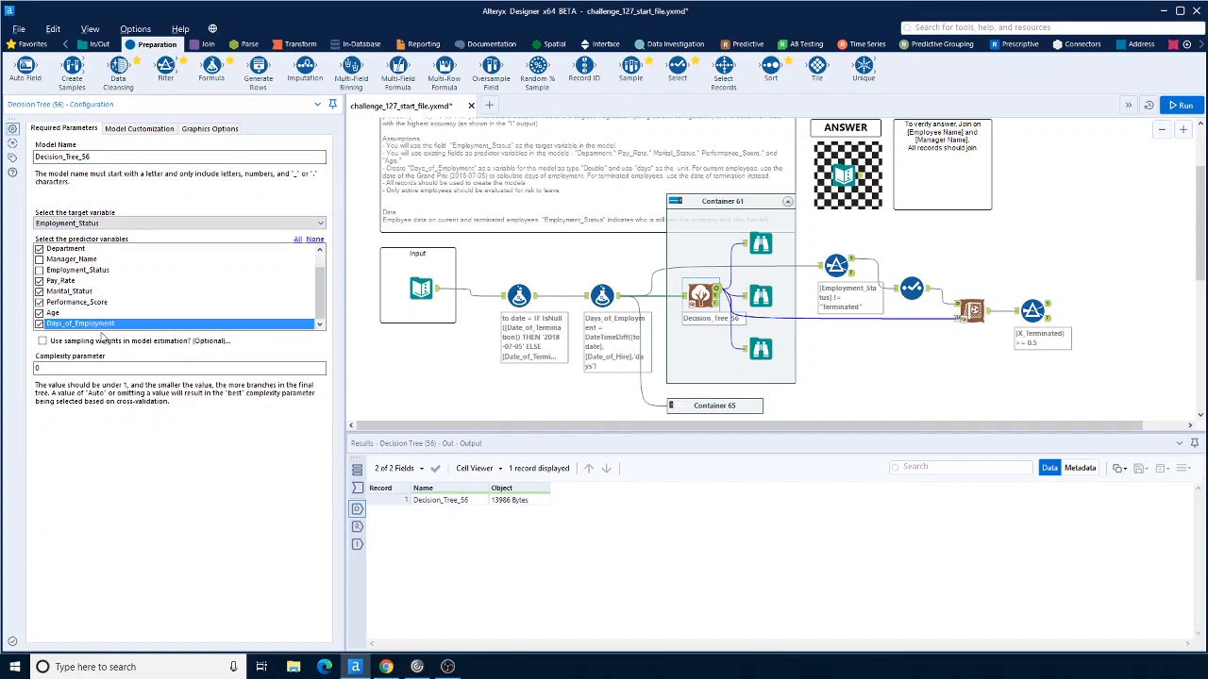
Step: Run the workflow and compare the X_Terminated Filter's True records with the answer's employee list
click(1180, 105)
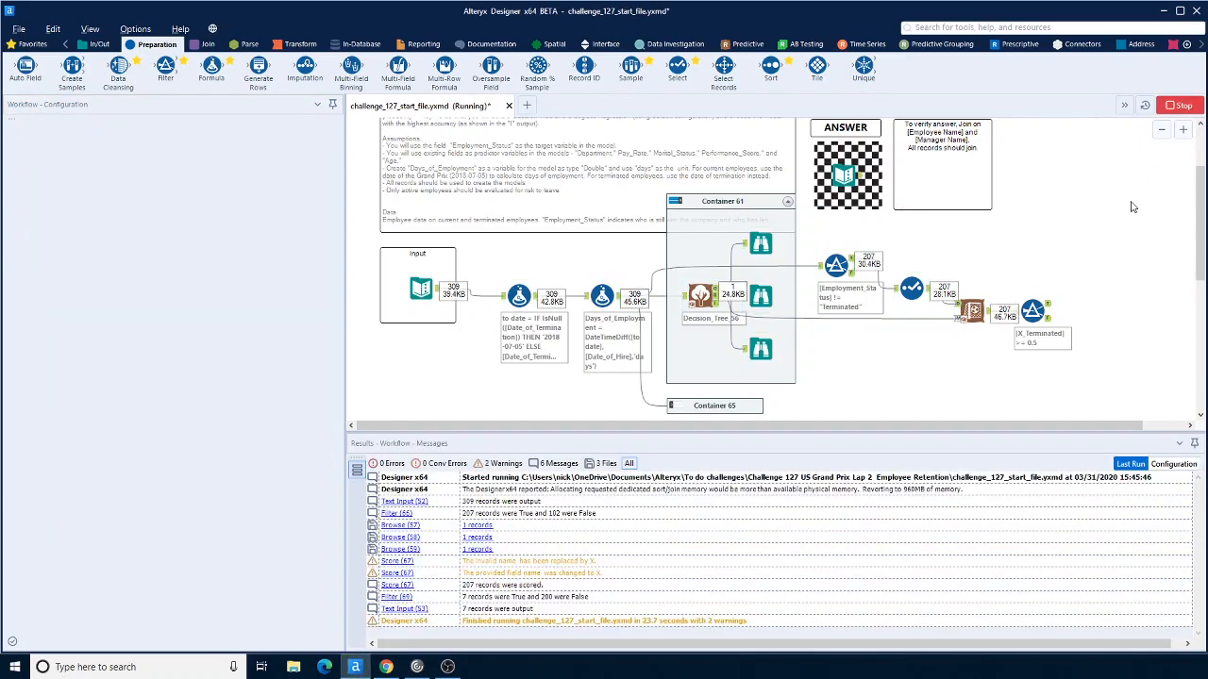
click(1048, 306)
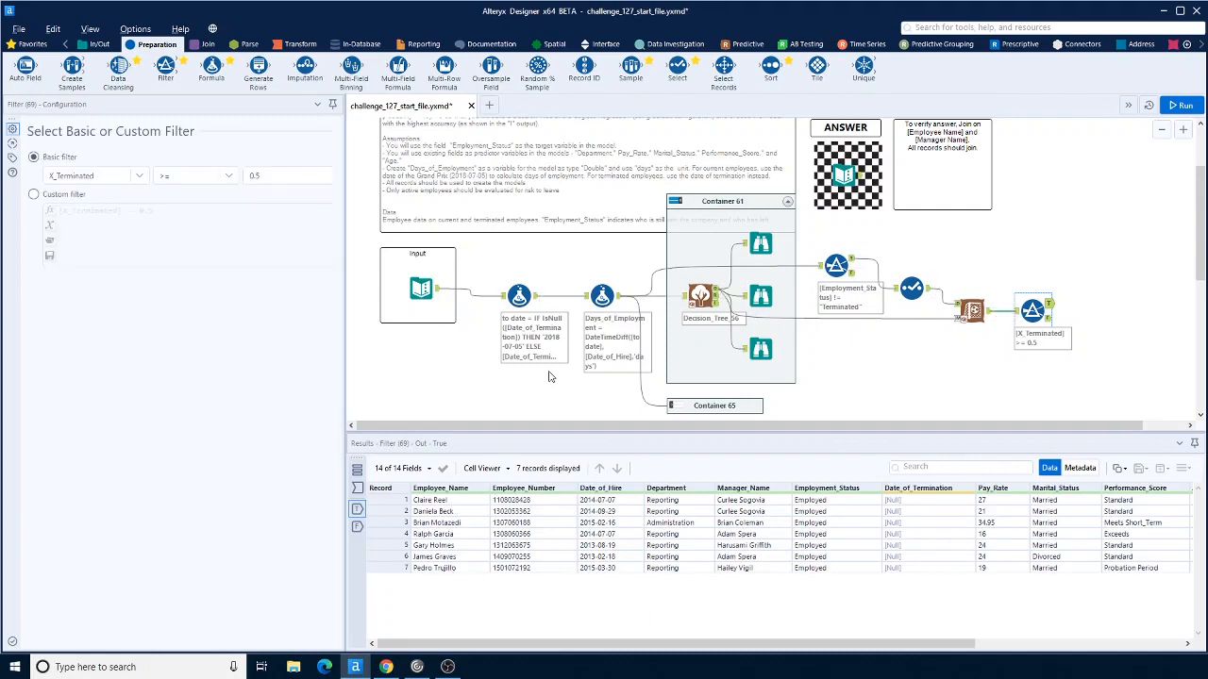
click(859, 180)
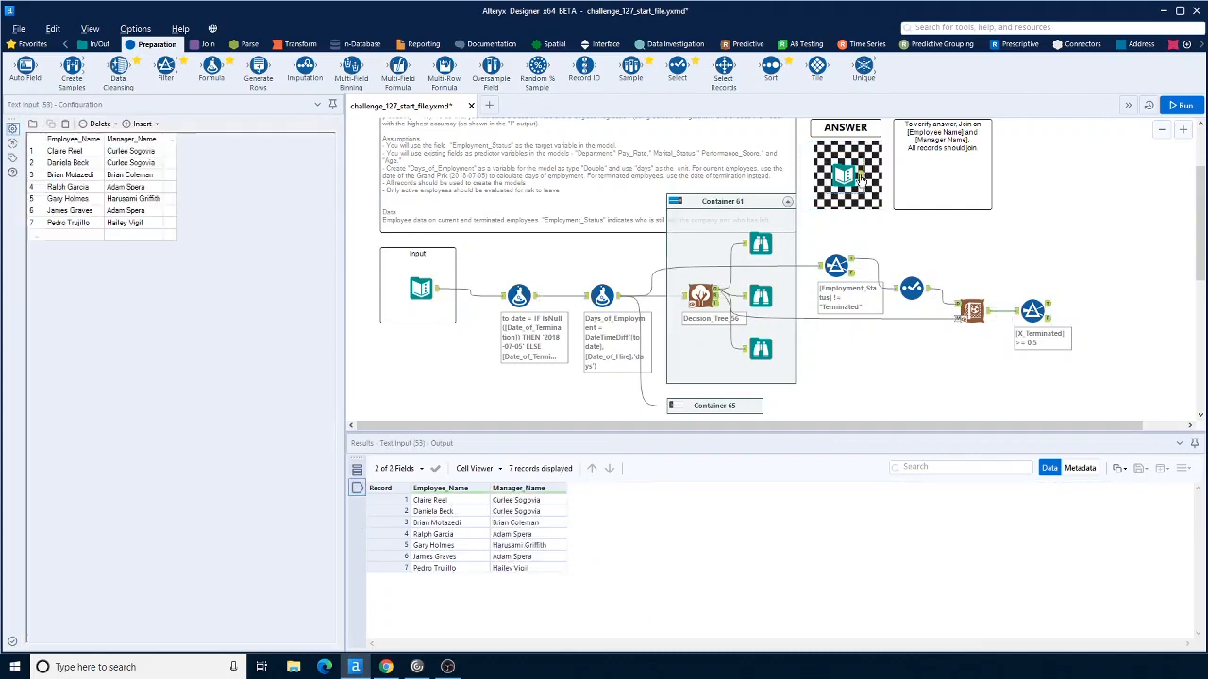
click(1051, 310)
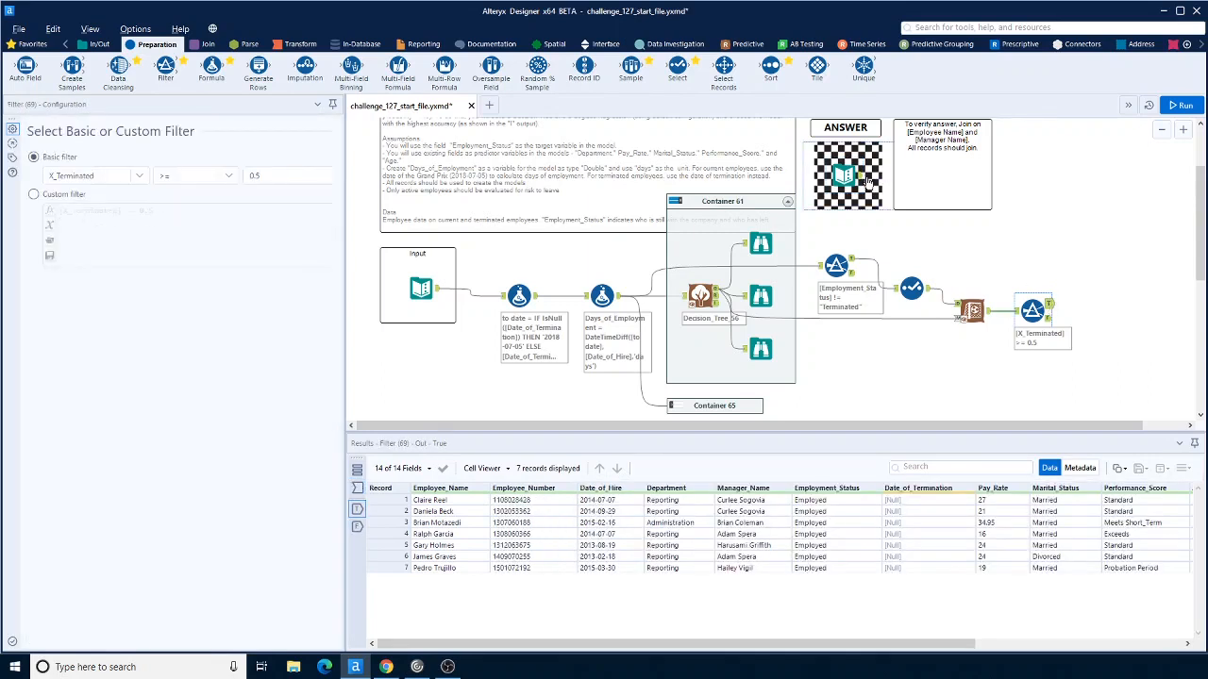
click(866, 182)
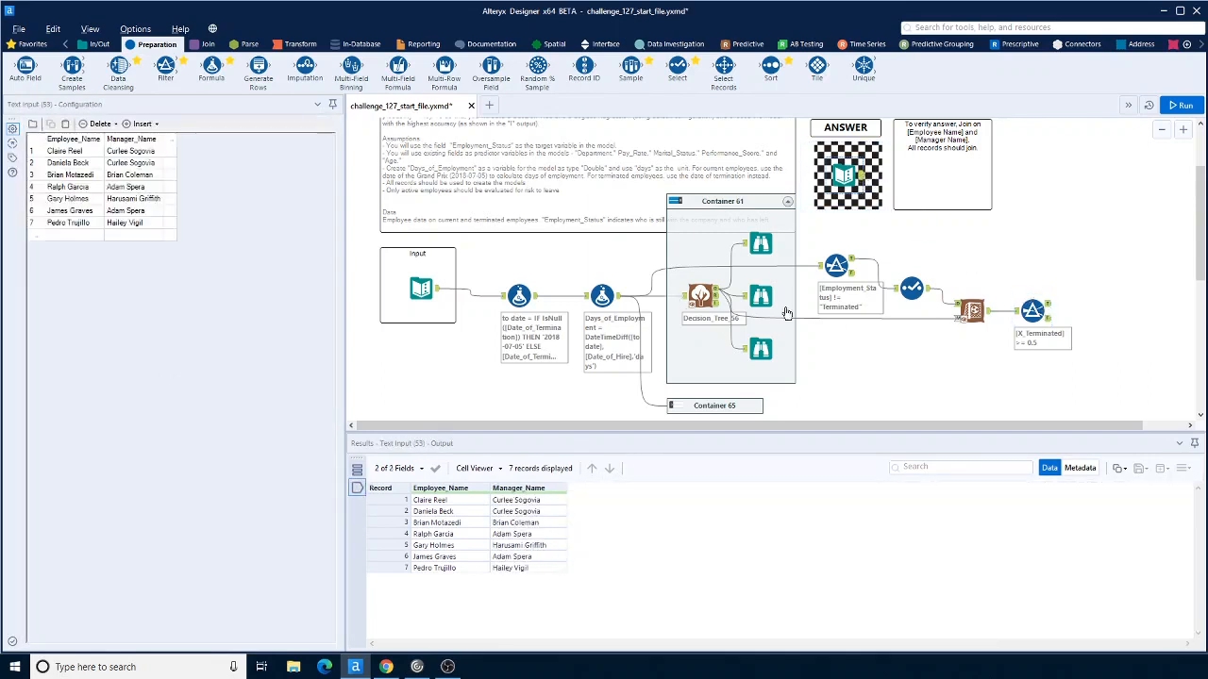
click(1047, 311)
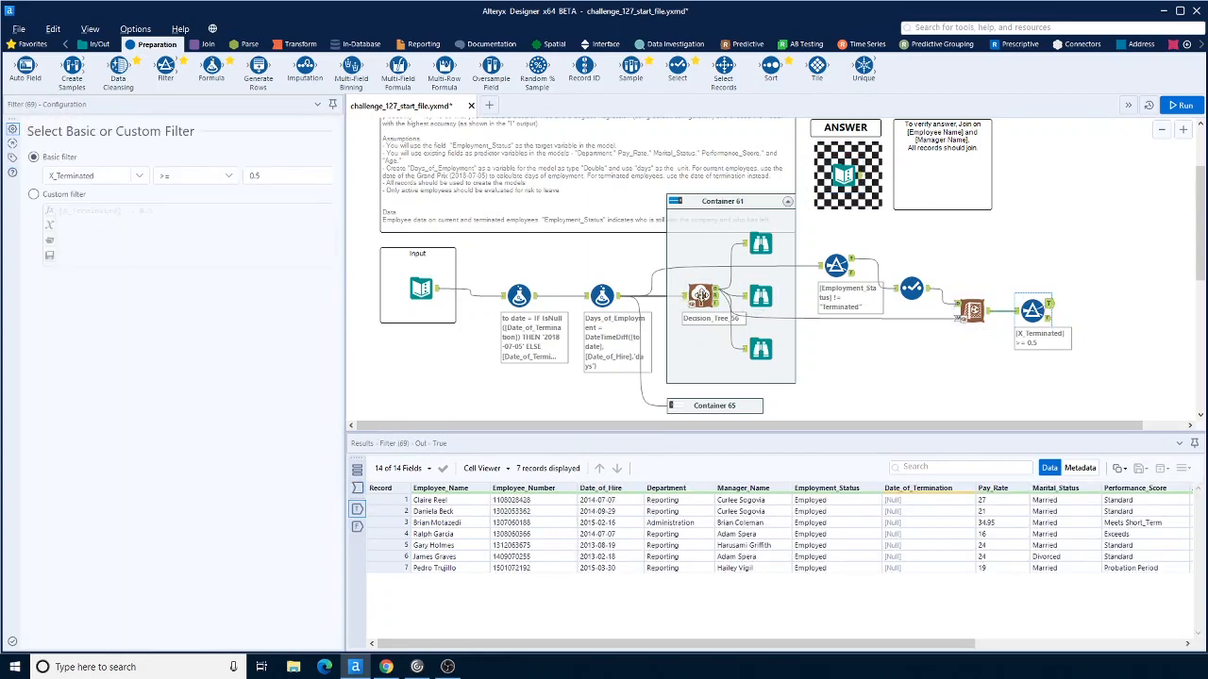
click(846, 174)
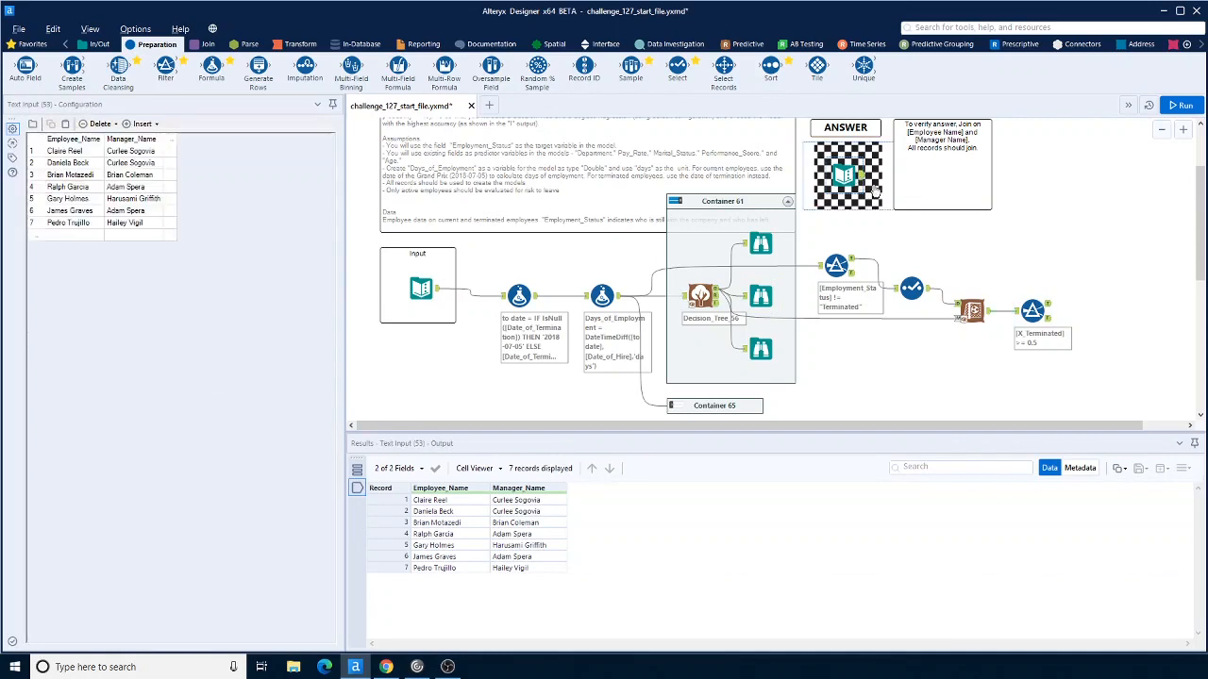
click(1046, 310)
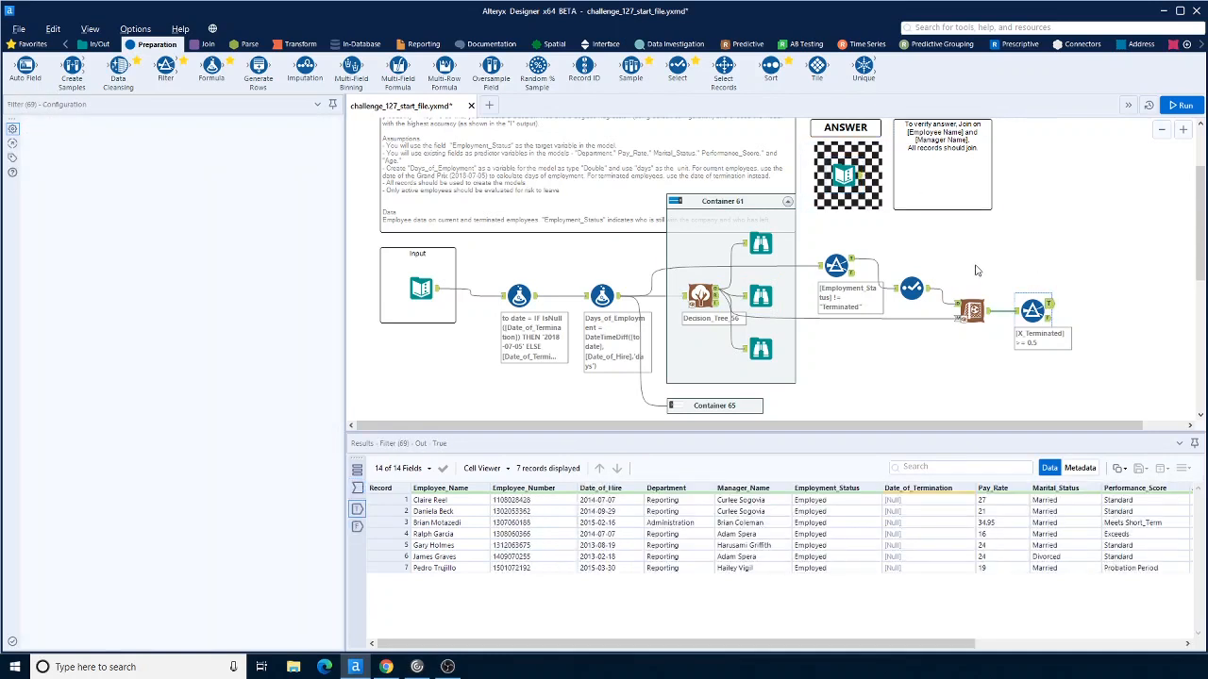
Step: Add an Assisted Modeling tool below the workflow and connect the Days_of_Employment Formula output to it
scroll(976, 269, down, 1)
scroll(977, 269, down, 3)
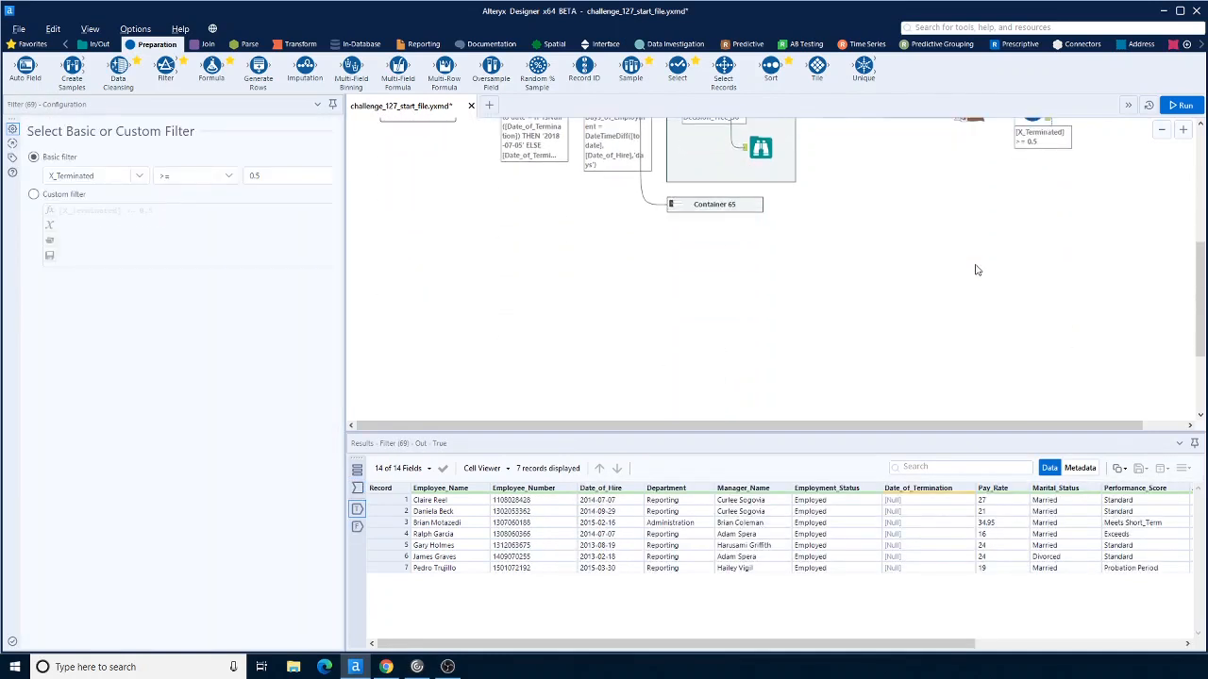
scroll(977, 269, up, 1)
scroll(977, 269, up, 1)
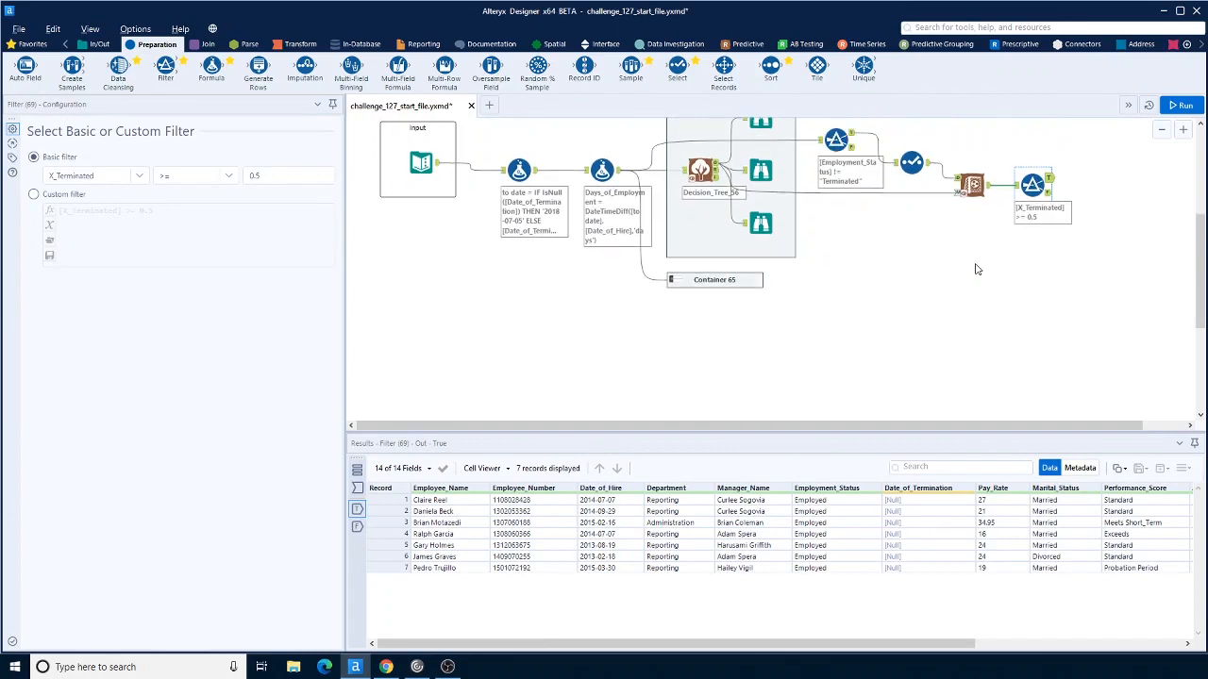
click(1202, 45)
click(1201, 45)
click(1201, 44)
click(1201, 45)
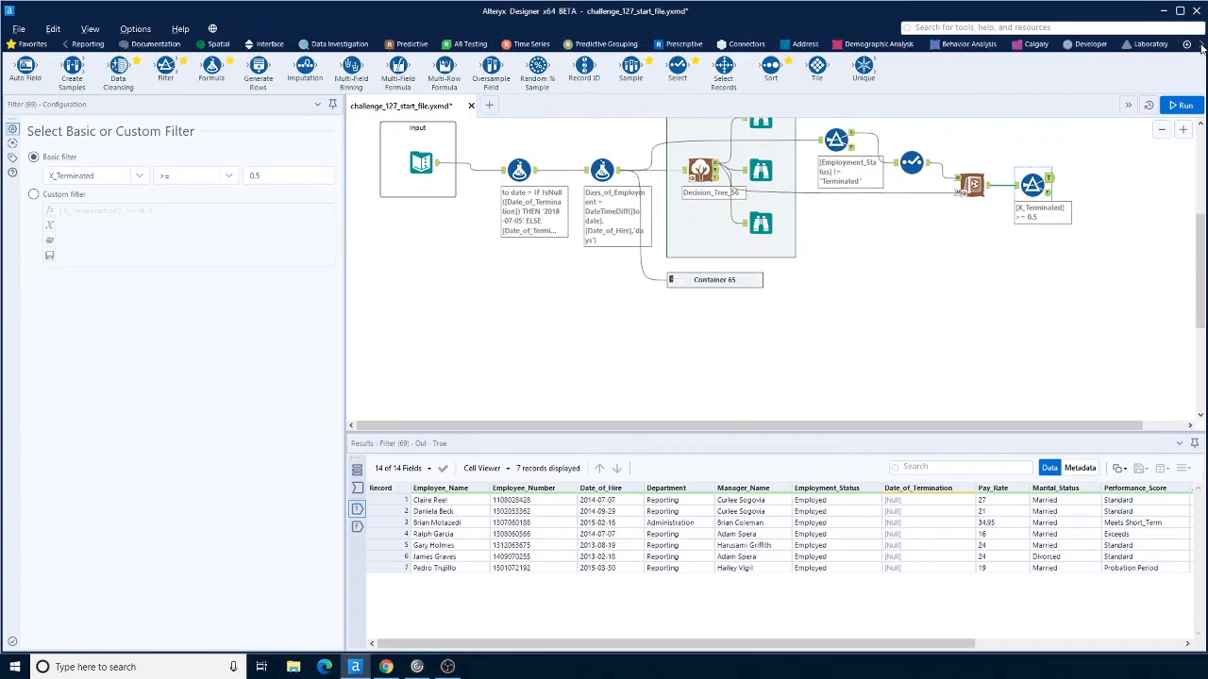
click(1202, 44)
click(1063, 44)
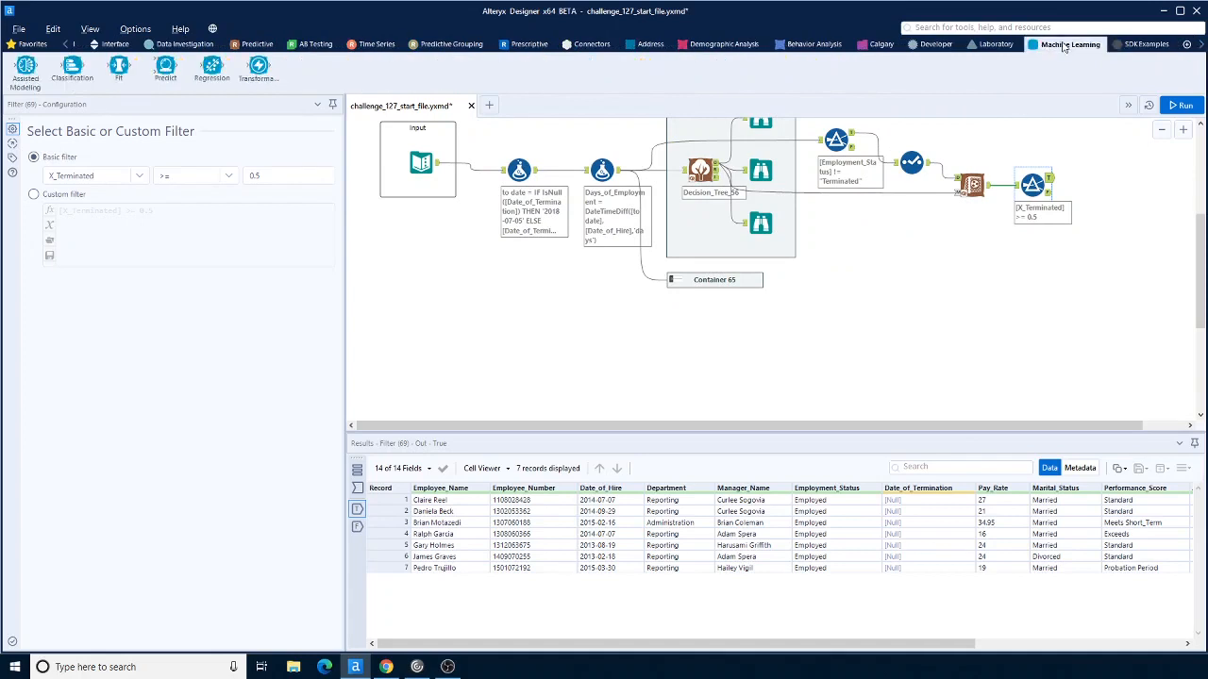
drag(25, 66, 640, 341)
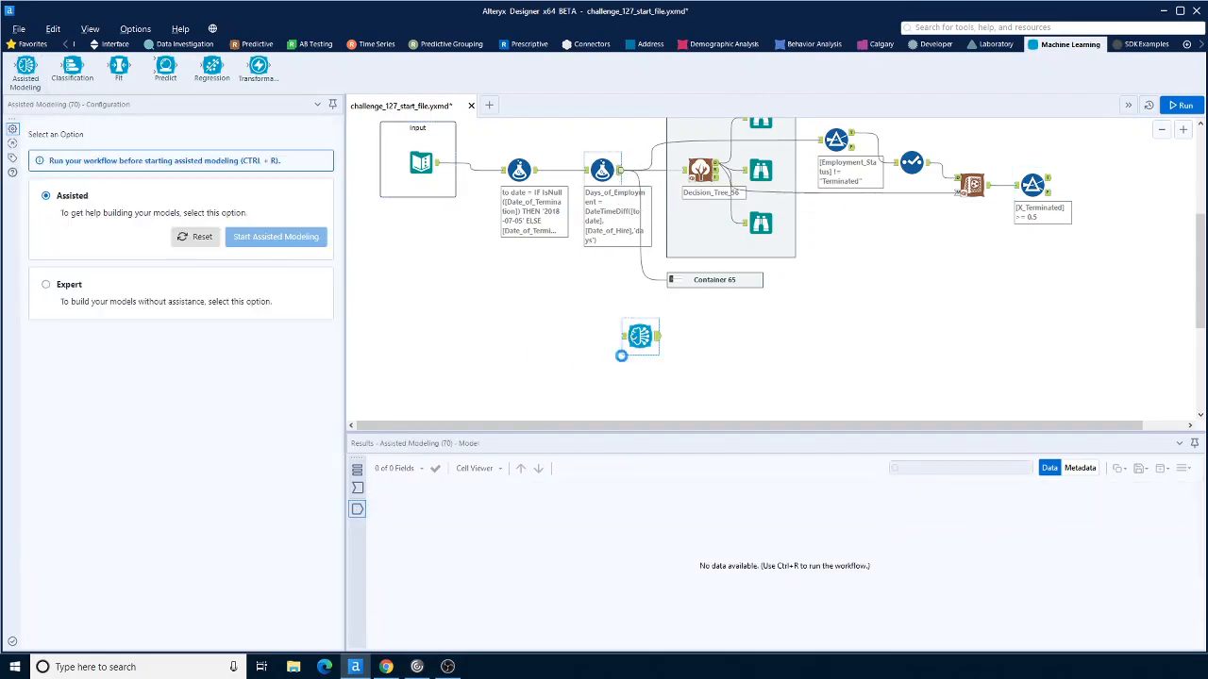
drag(625, 349, 624, 339)
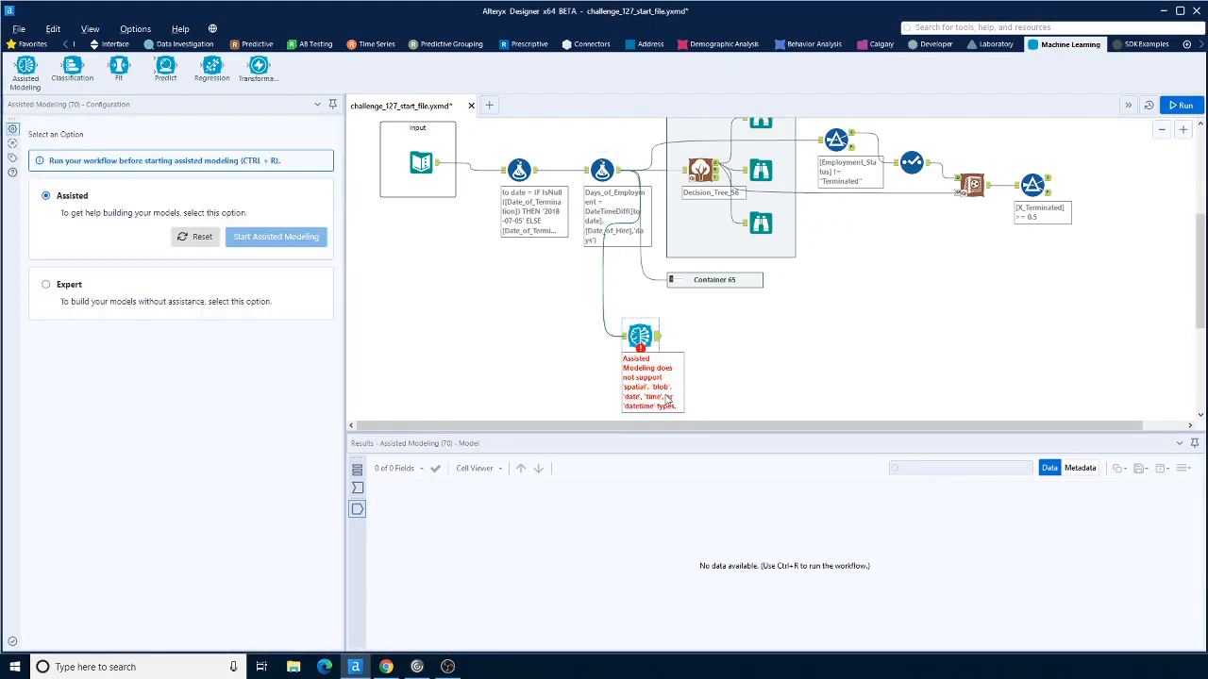
Step: Insert a Select tool before the Assisted Modeling tool and deselect the to date, Date_of_Termination and Date_of_Hire fields
click(65, 46)
click(65, 46)
click(66, 45)
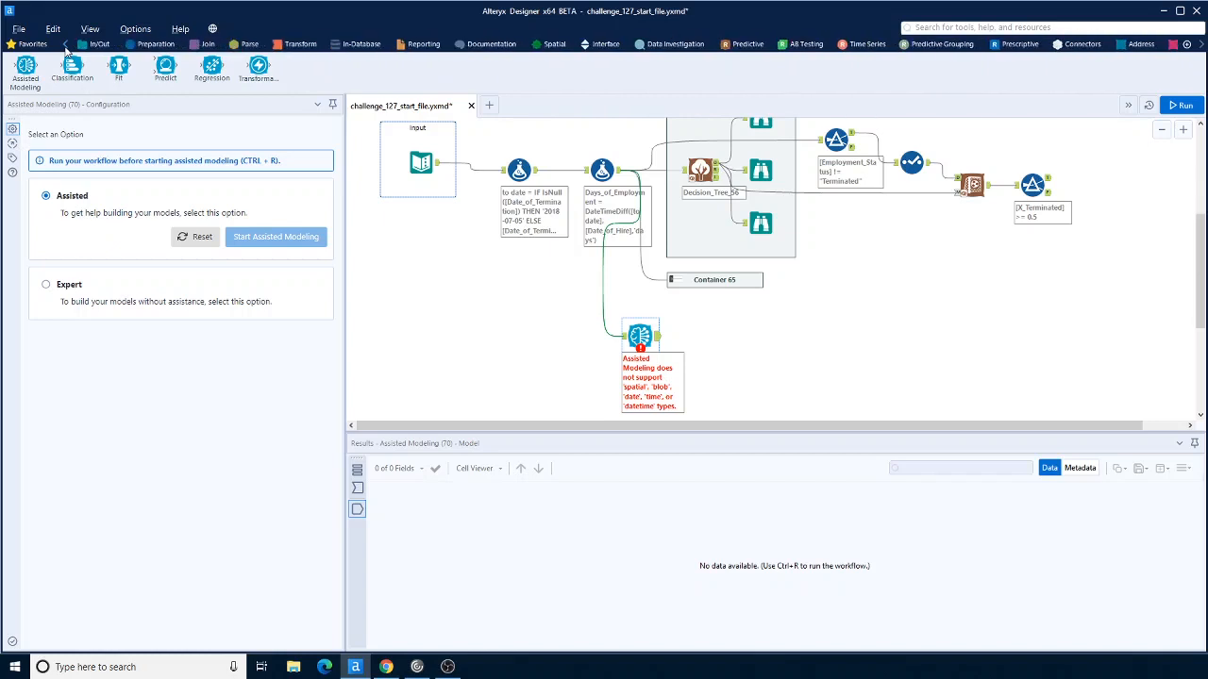
click(160, 47)
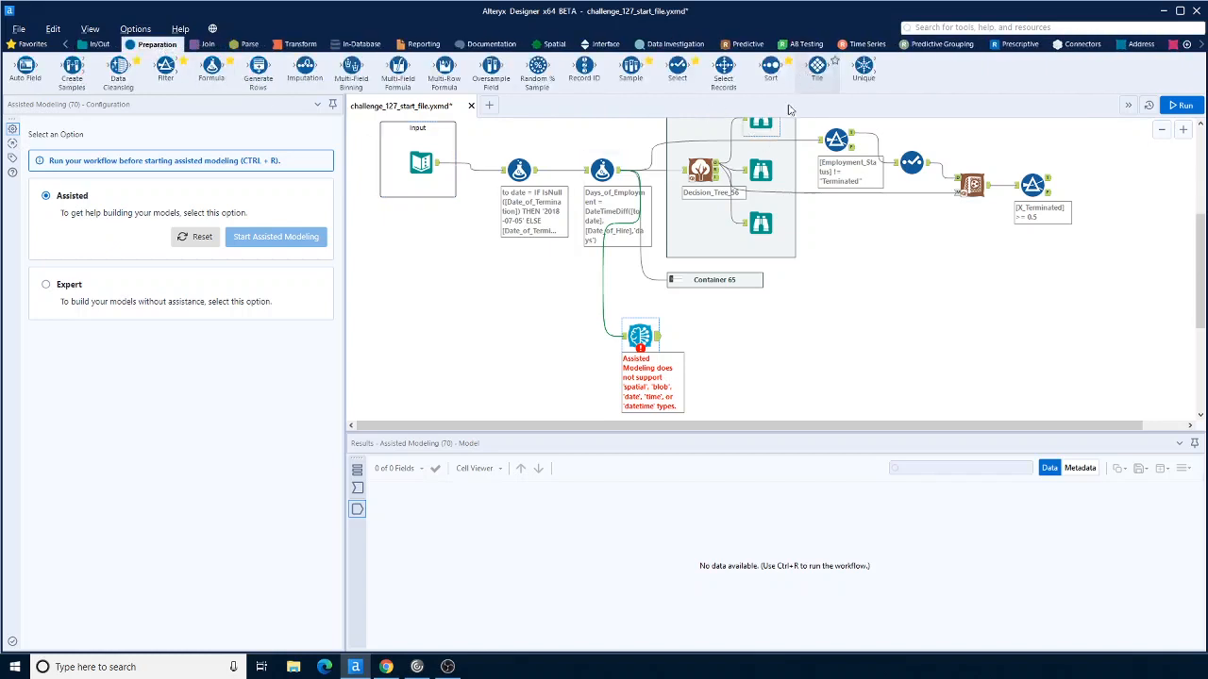
drag(678, 68, 662, 291)
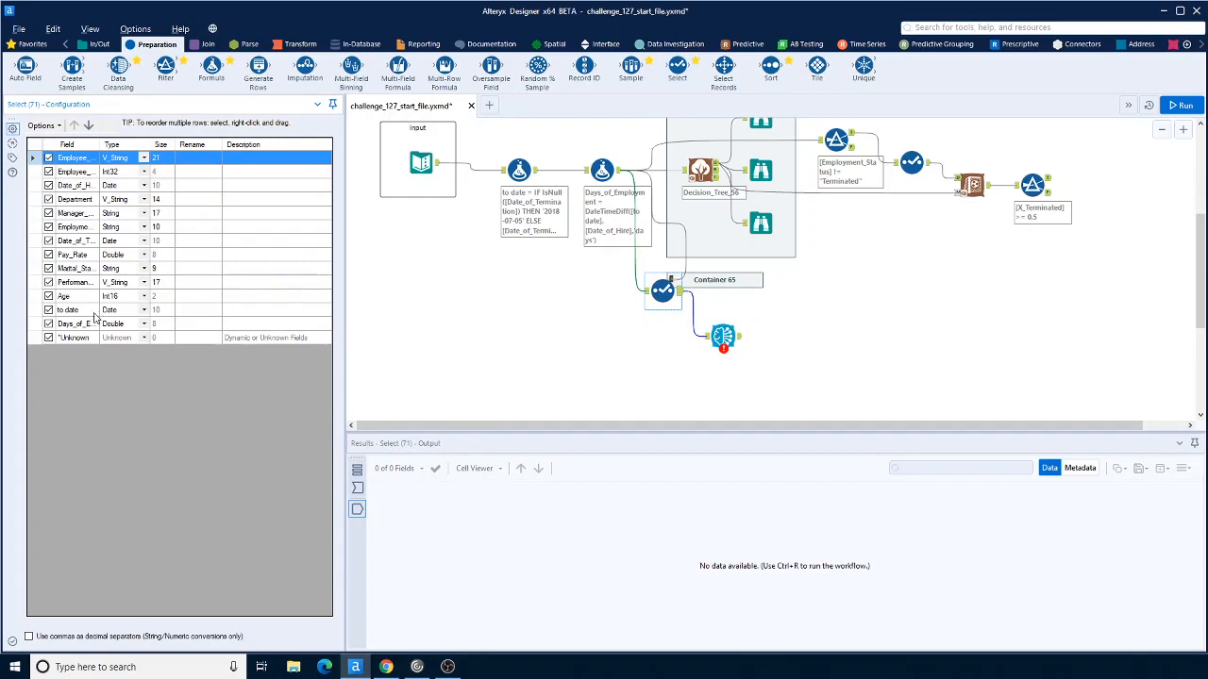
click(48, 310)
click(49, 241)
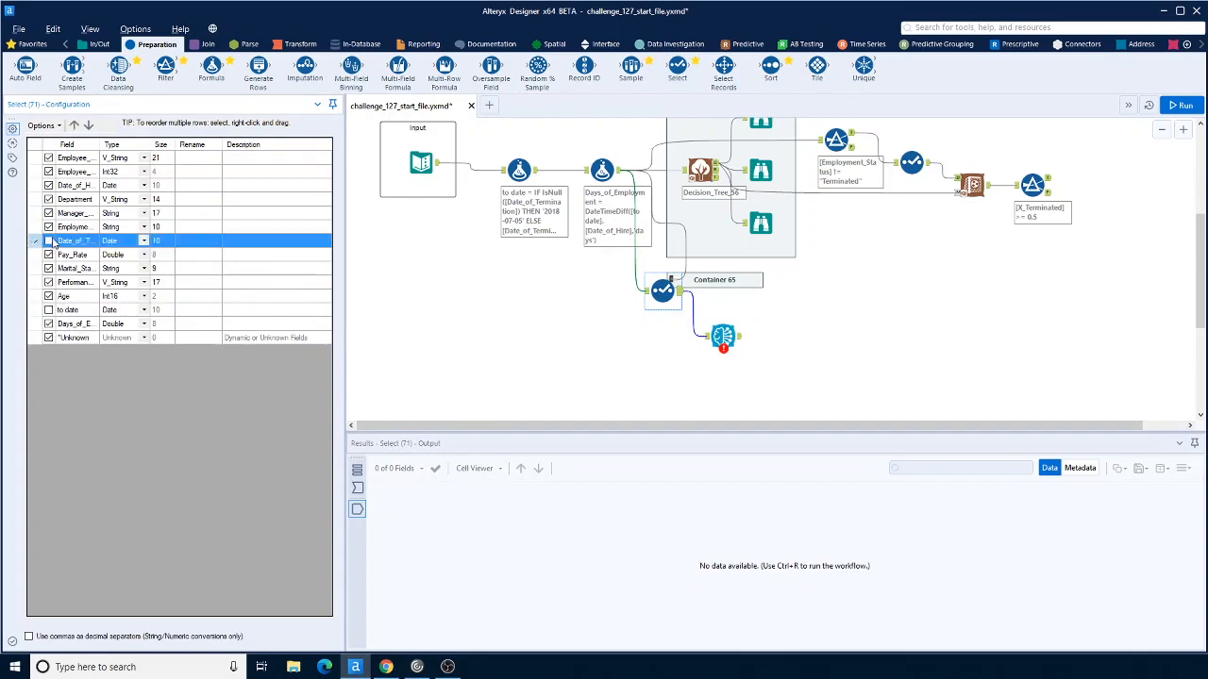
click(49, 186)
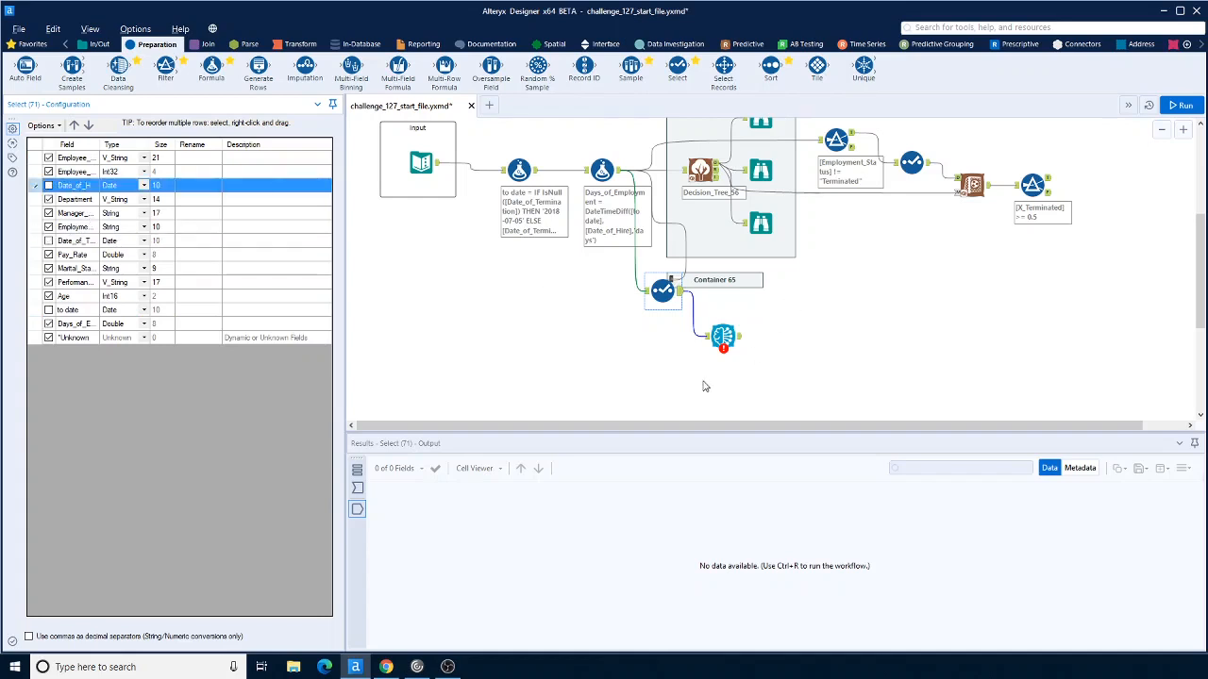
Step: Reposition the Select and Assisted Modeling tools, run the workflow, and open the Assisted Modeling configuration
drag(661, 289, 548, 321)
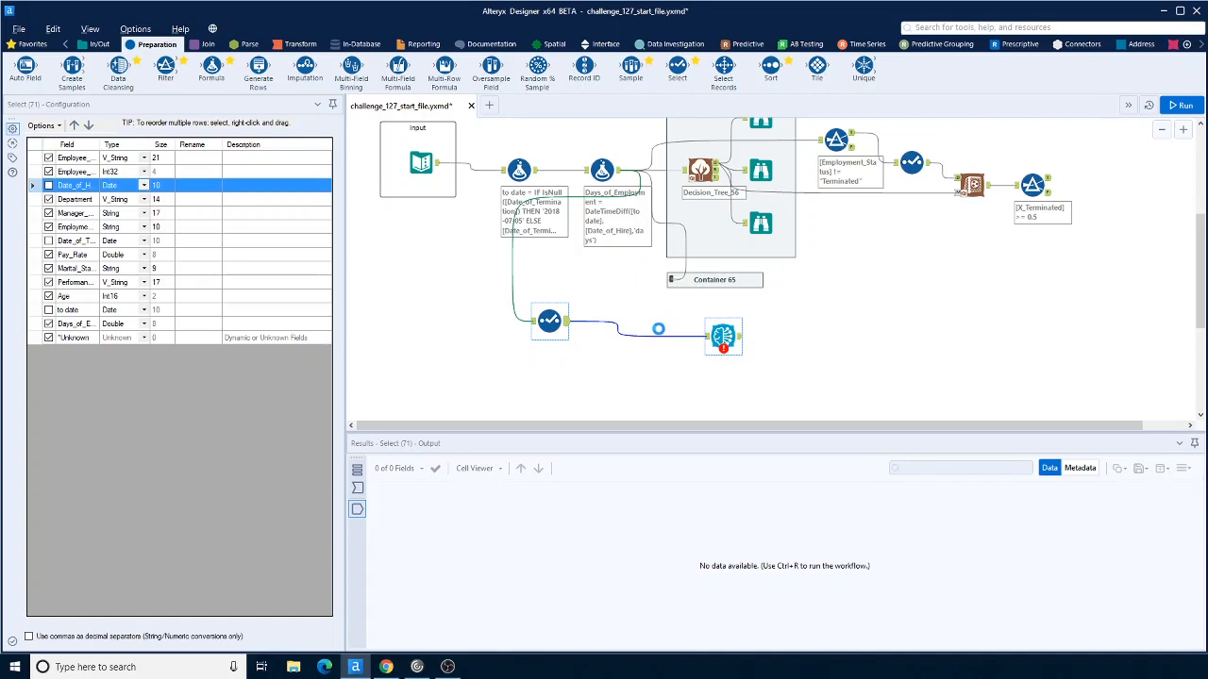
drag(659, 329, 632, 329)
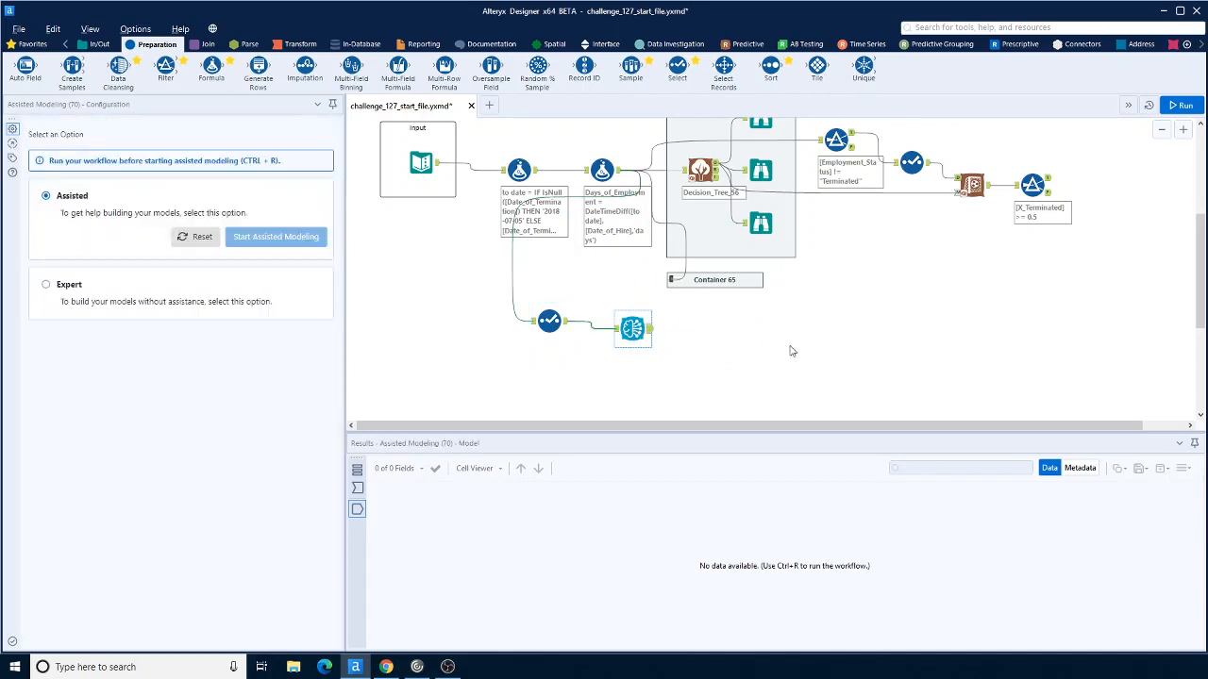
click(1182, 106)
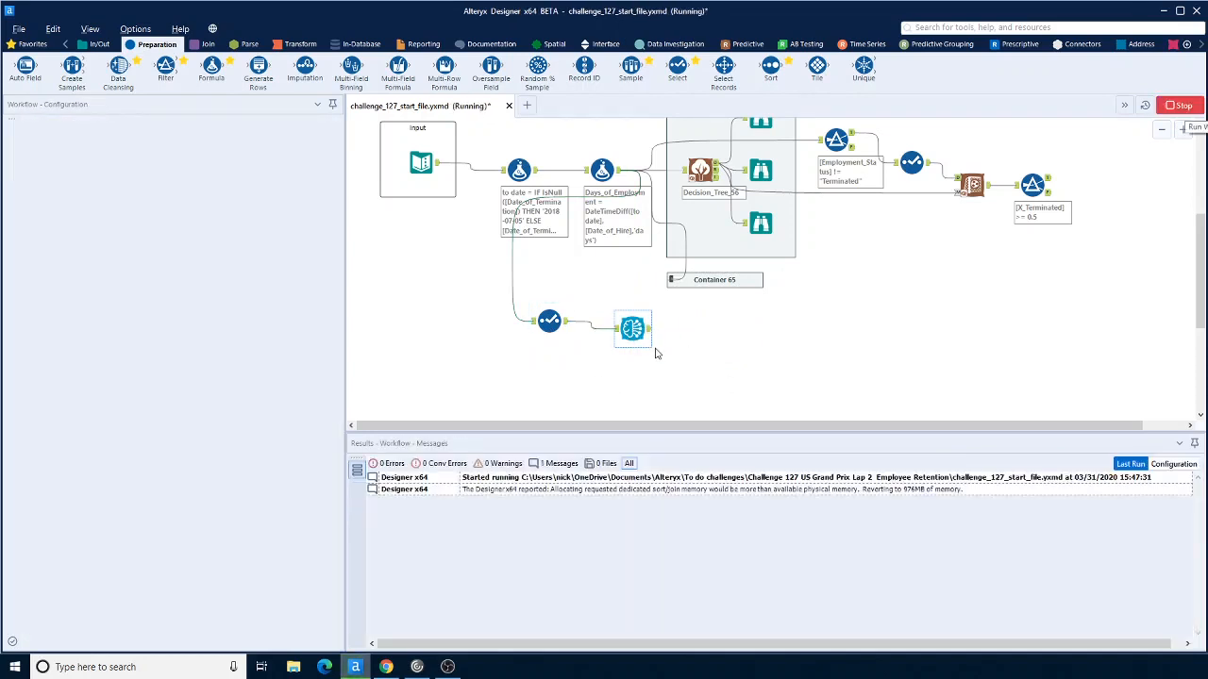
click(641, 333)
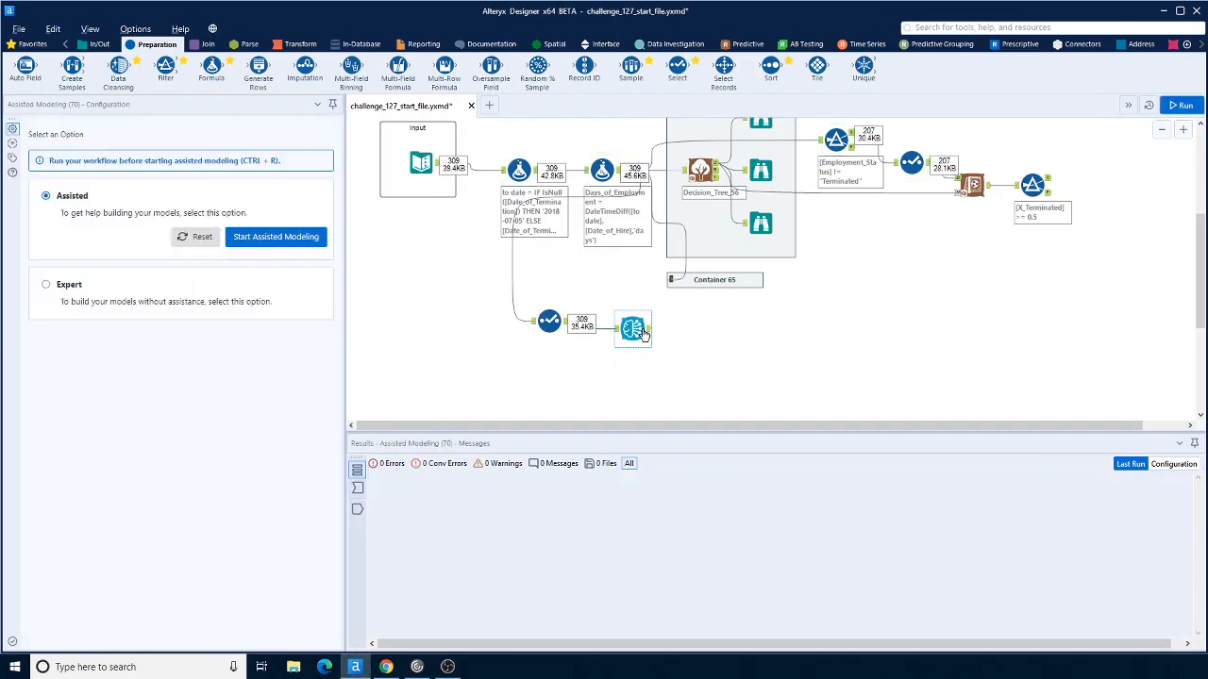
scroll(927, 312, up, 2)
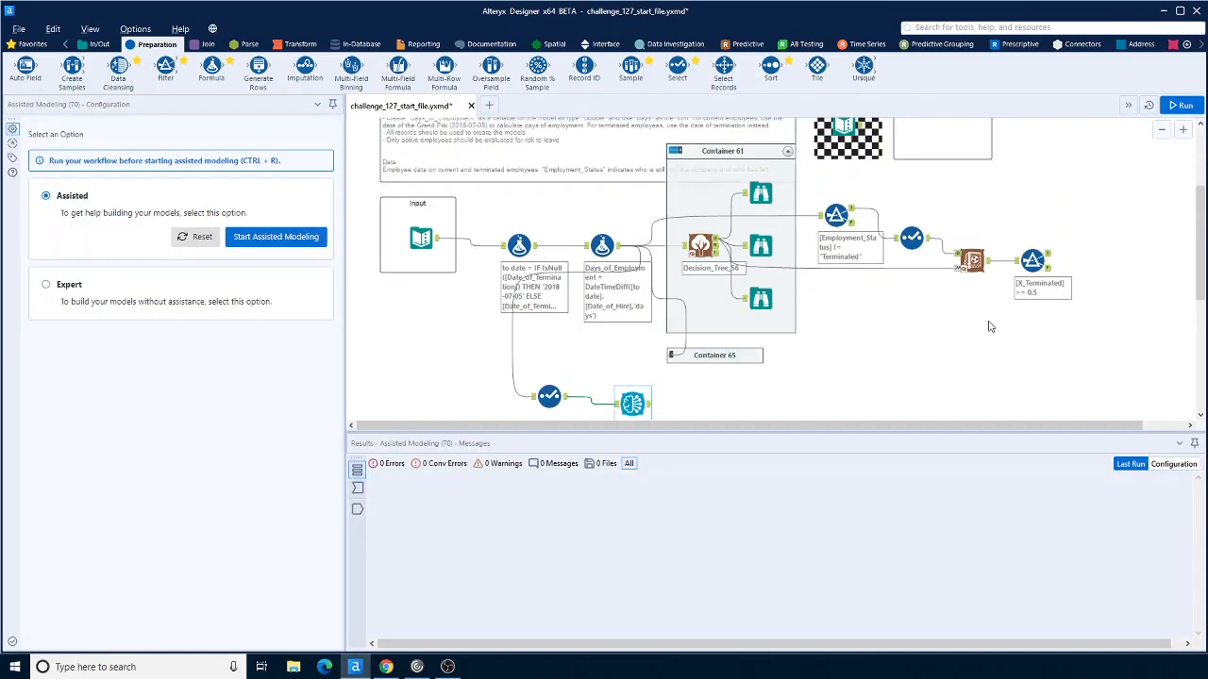
Step: Collapse Container 61 holding the decision tree model
drag(820, 191, 1084, 308)
mouse_move(836, 220)
mouse_down()
mouse_move(775, 229)
mouse_move(819, 230)
mouse_up()
click(676, 152)
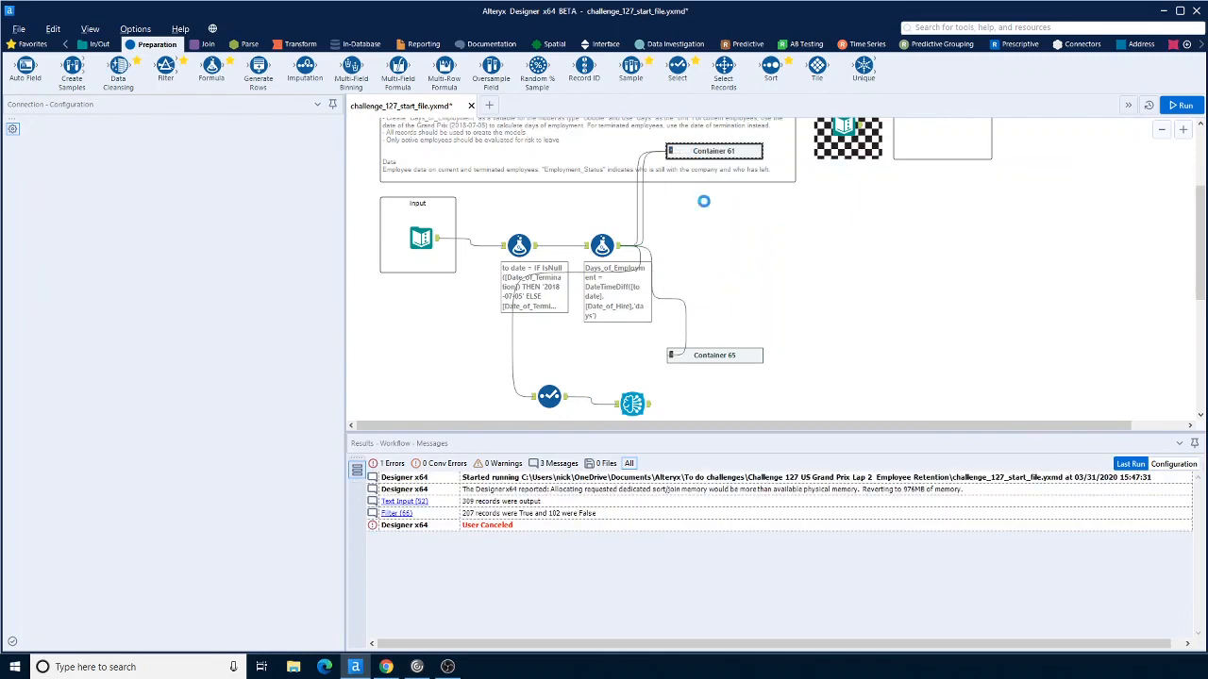
Step: Start Assisted Modeling and choose Employment_Status as the classification target
scroll(745, 262, down, 3)
click(633, 253)
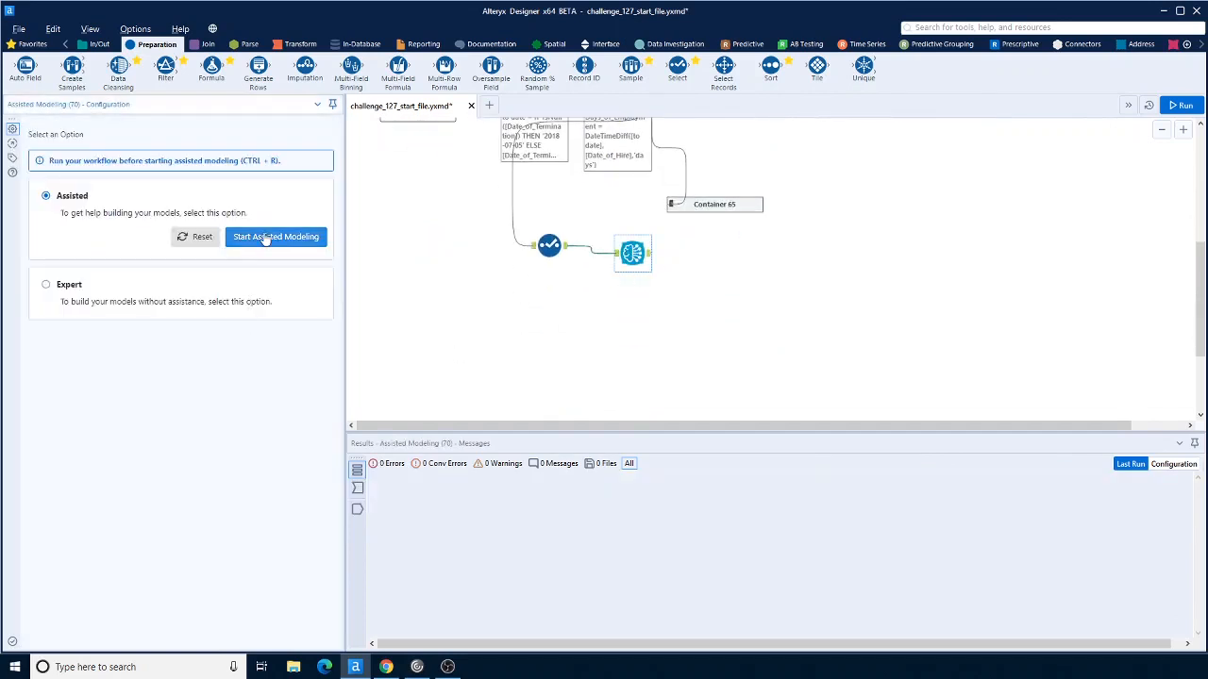
click(262, 237)
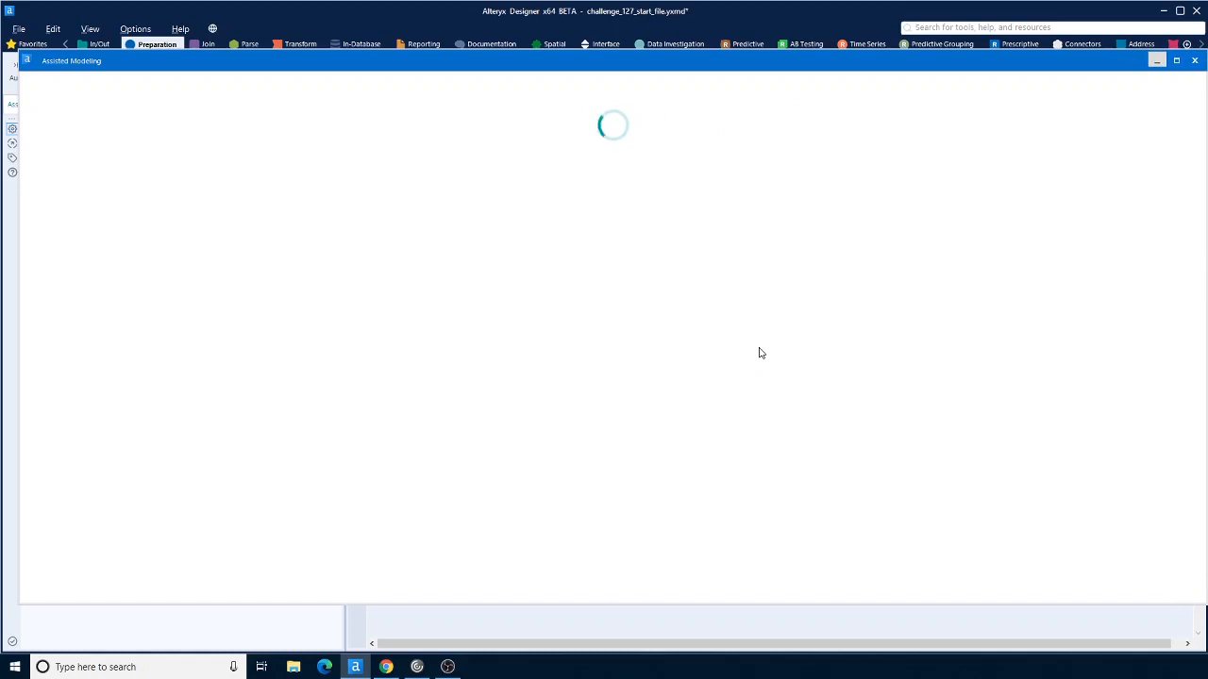
click(81, 223)
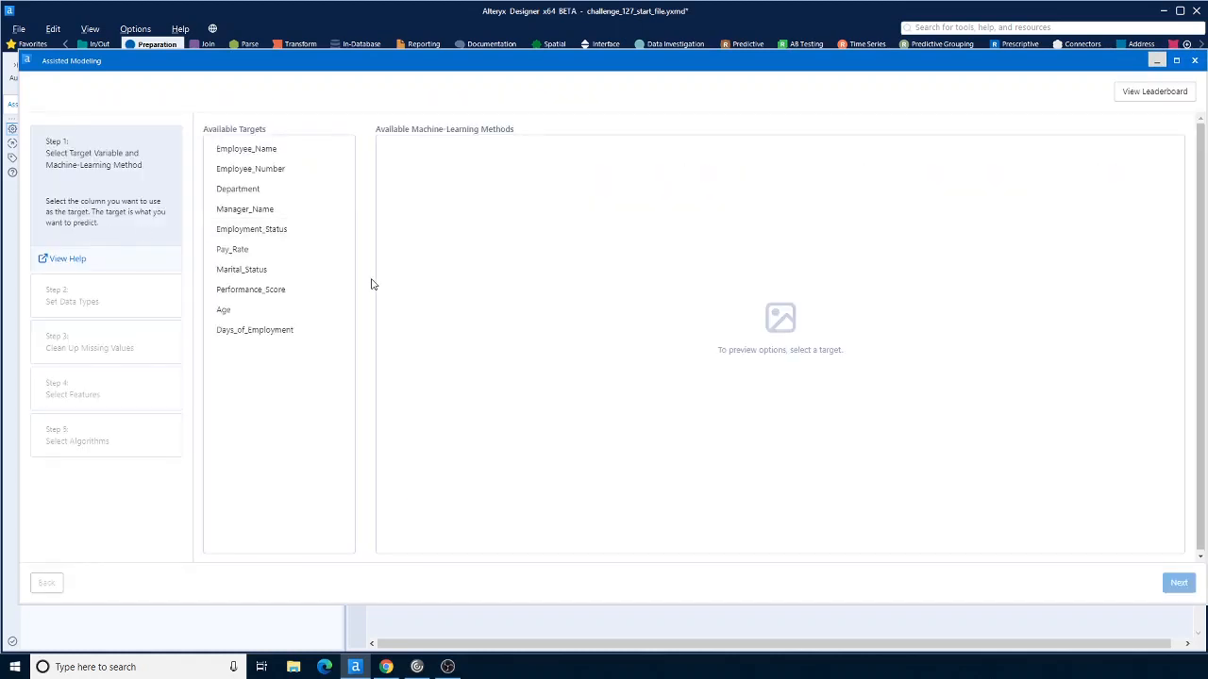
click(258, 232)
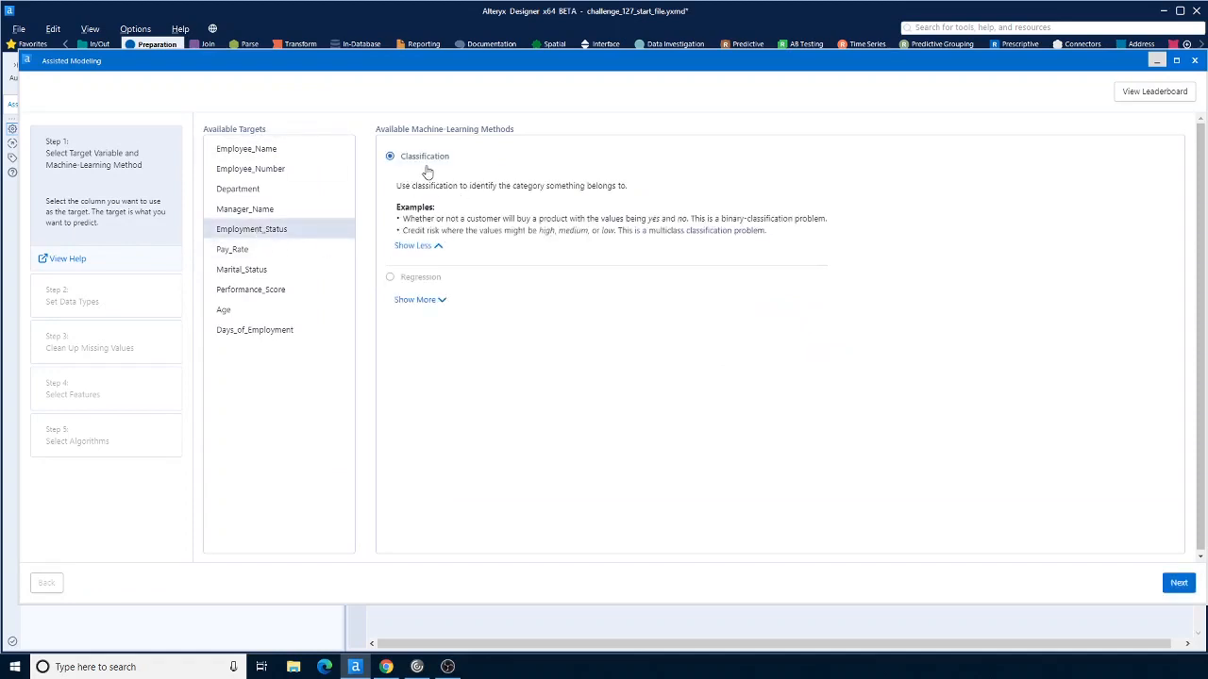
click(1177, 585)
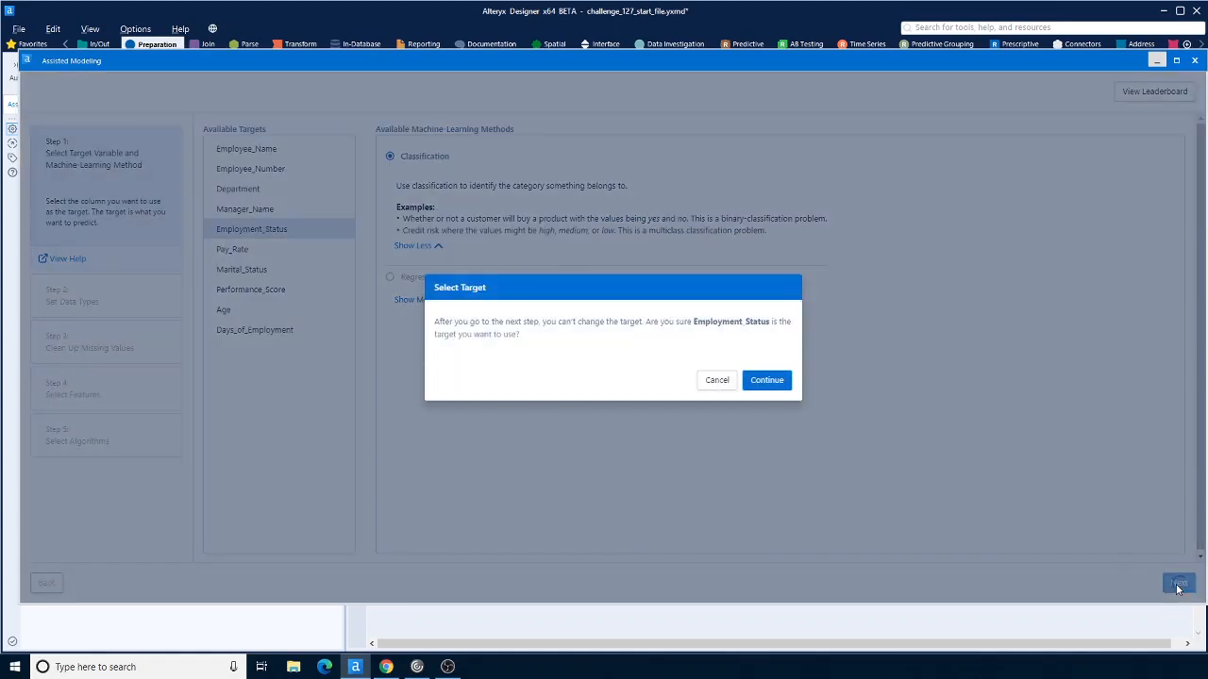
click(768, 380)
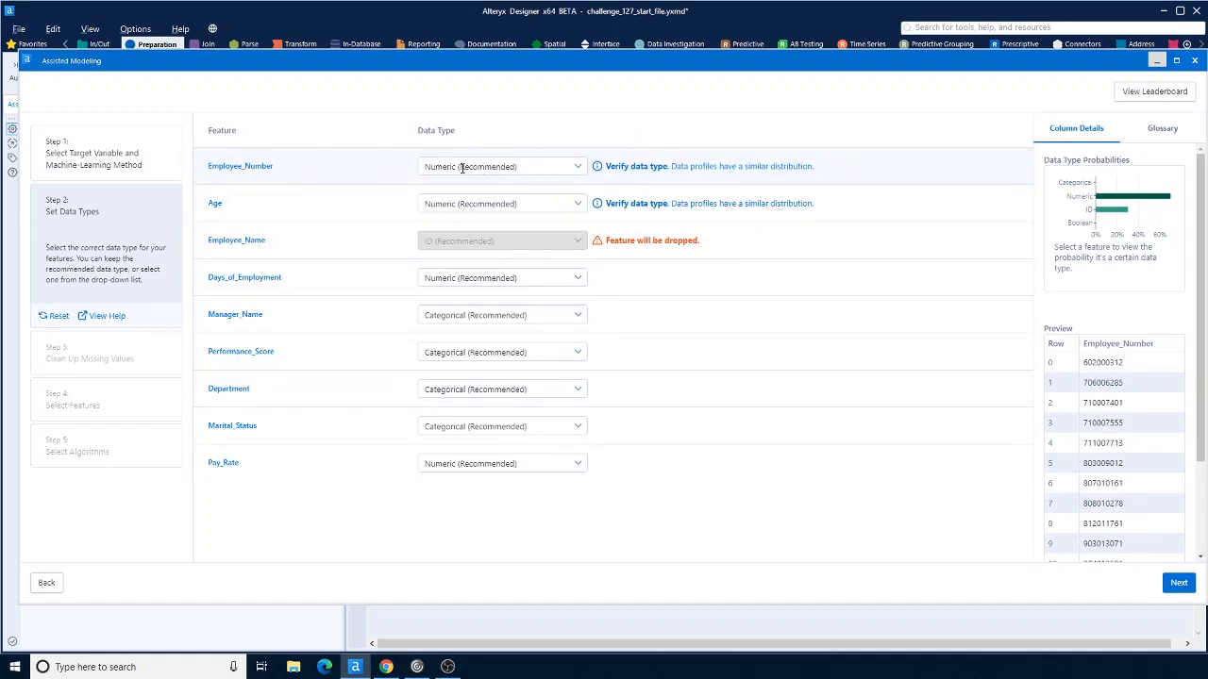
Step: Set Employee_Number's data type to ID, keeping the recommended types for the other features
click(578, 168)
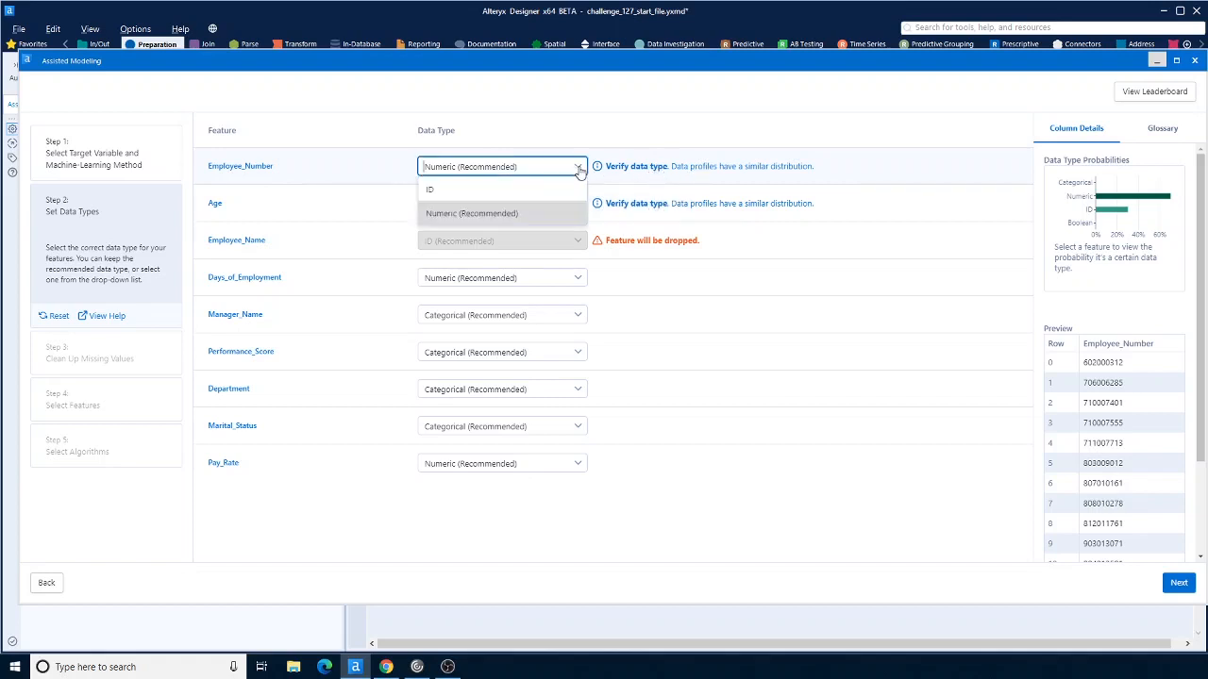
click(543, 190)
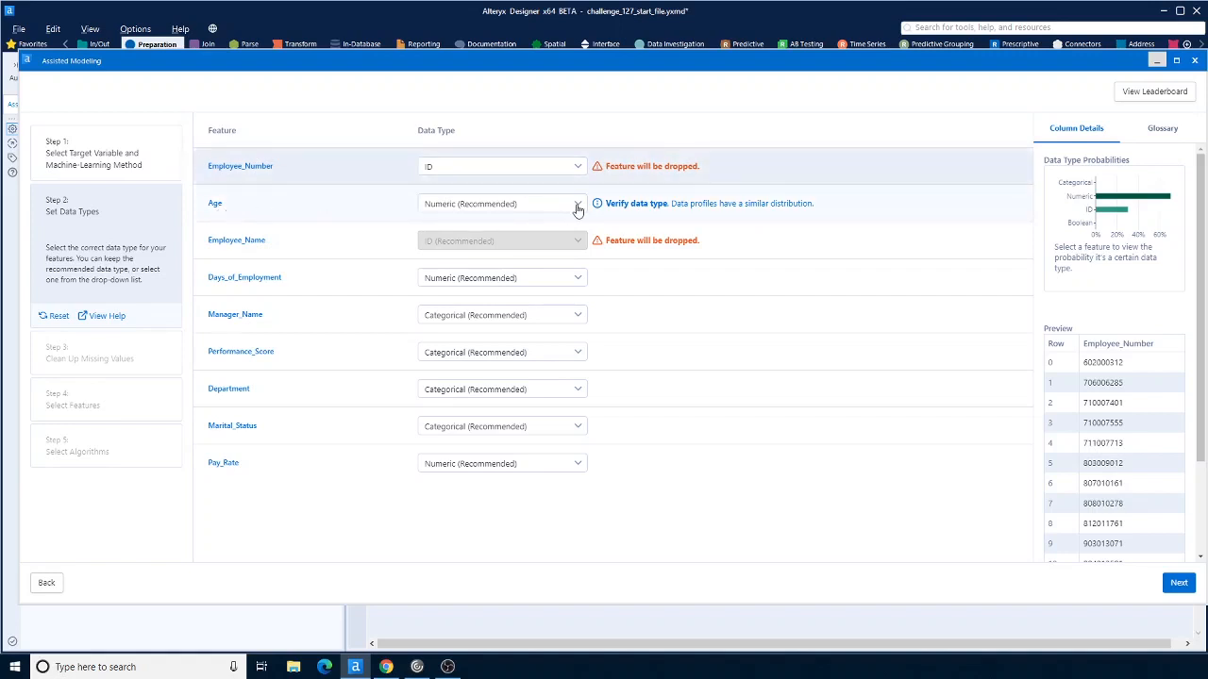
click(630, 209)
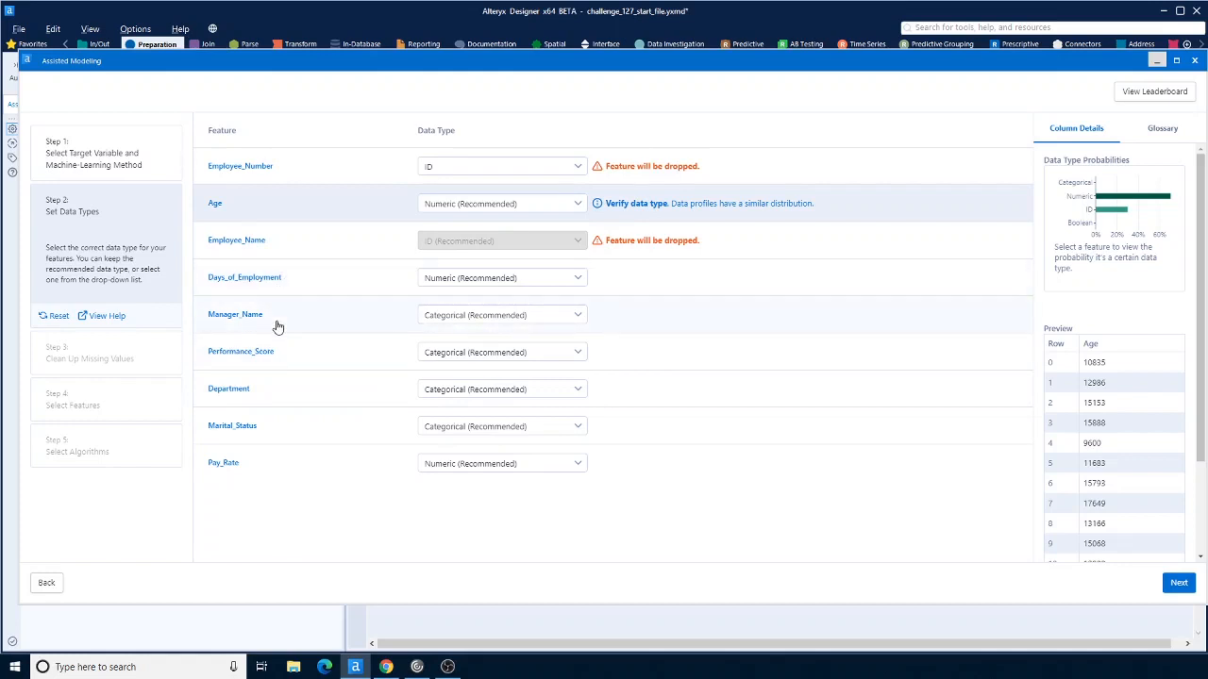
click(579, 318)
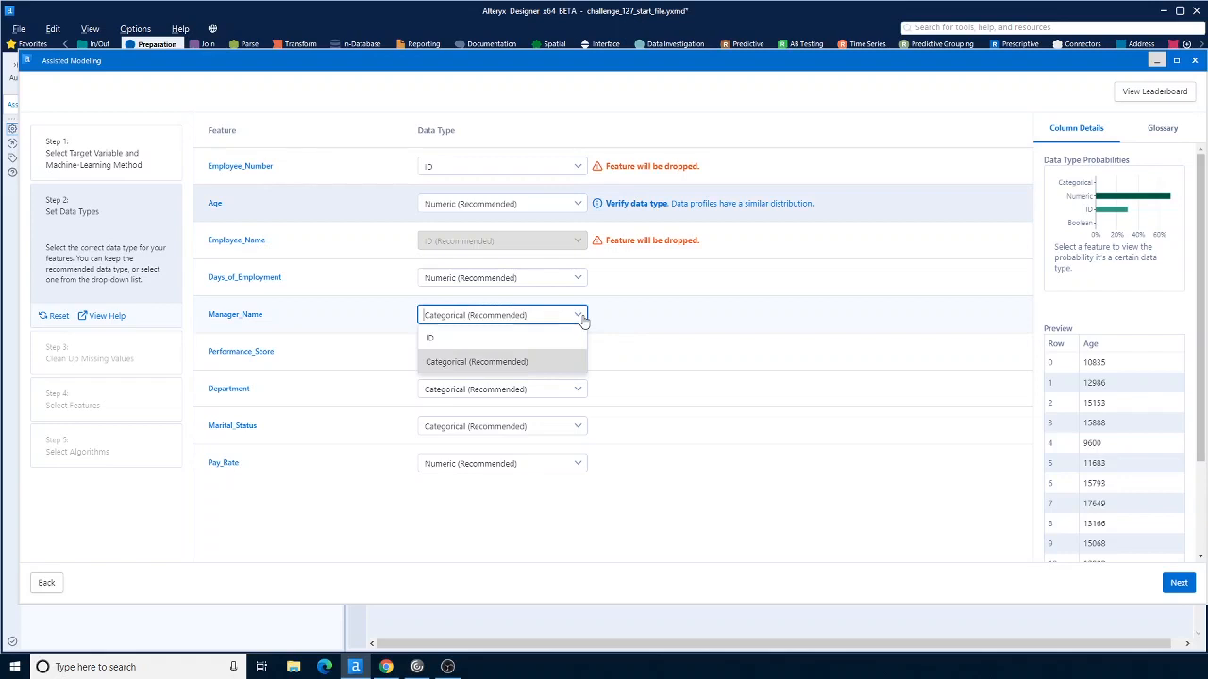
click(582, 321)
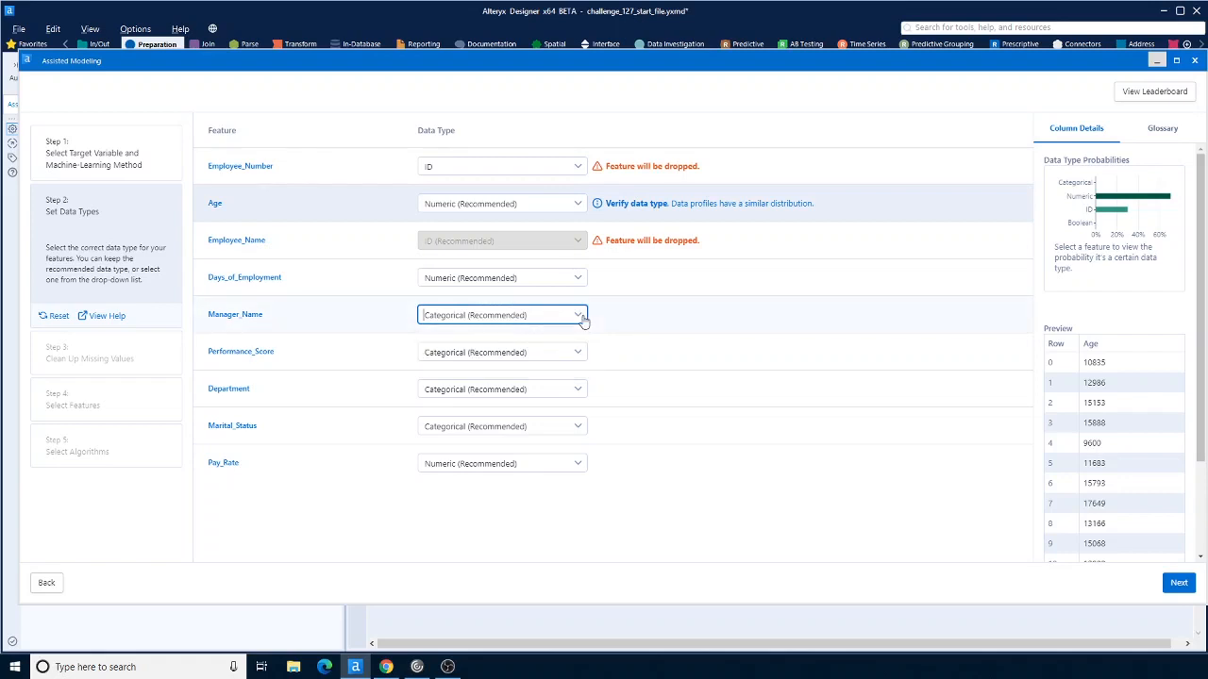
click(583, 322)
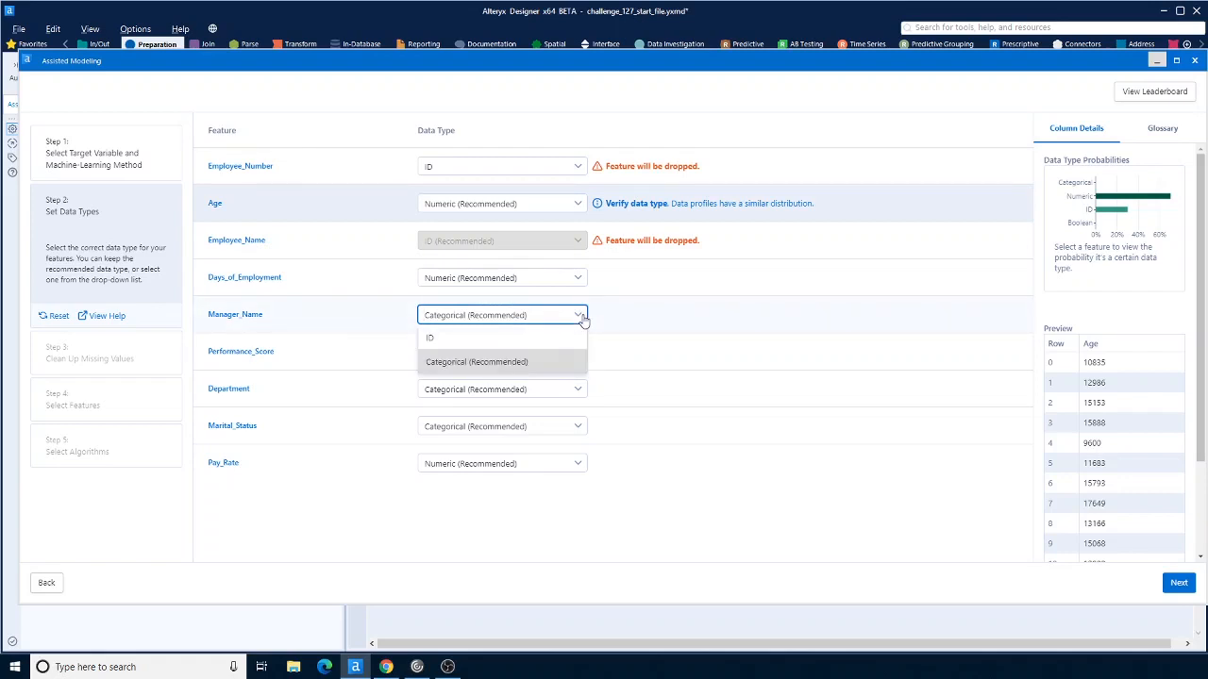
click(583, 322)
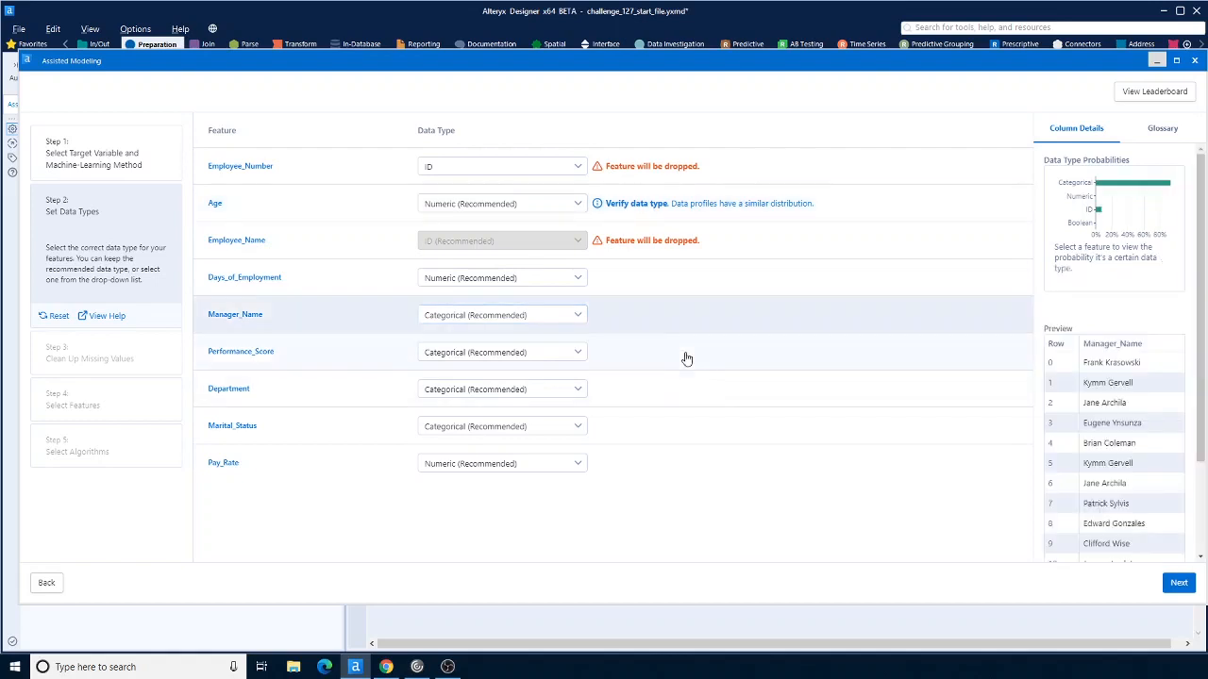
Step: Skip the missing-value cleanup and exclude Manager_Name from the selected features
click(1179, 585)
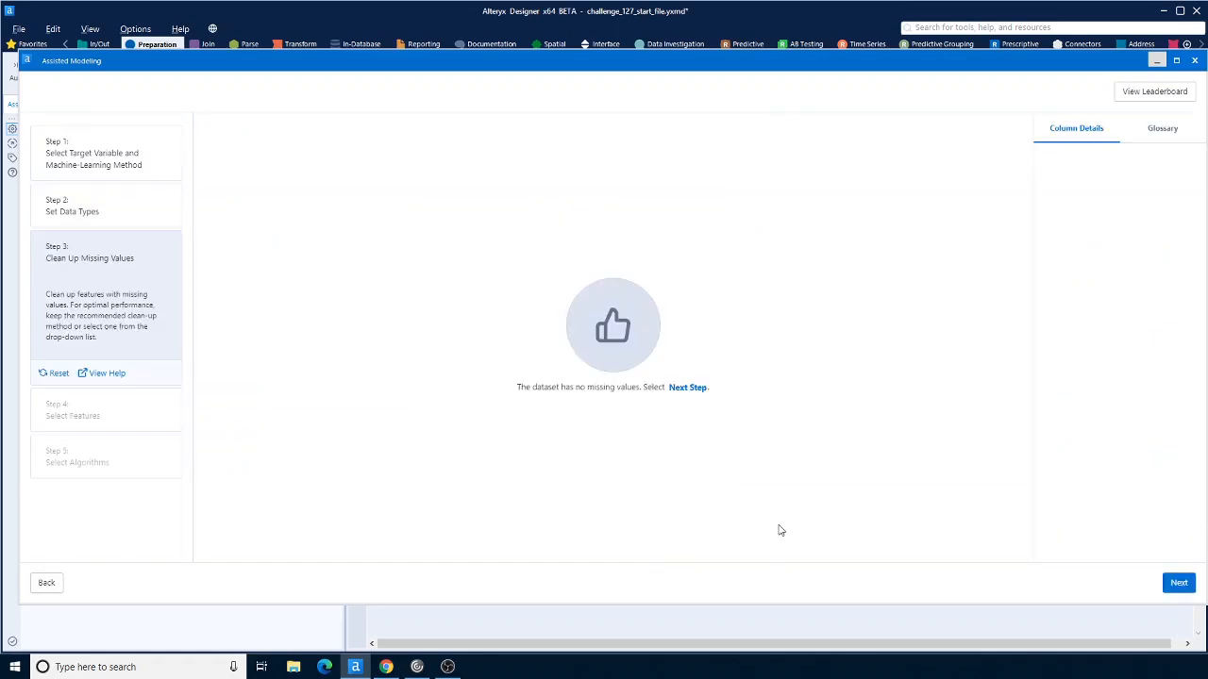
click(1180, 585)
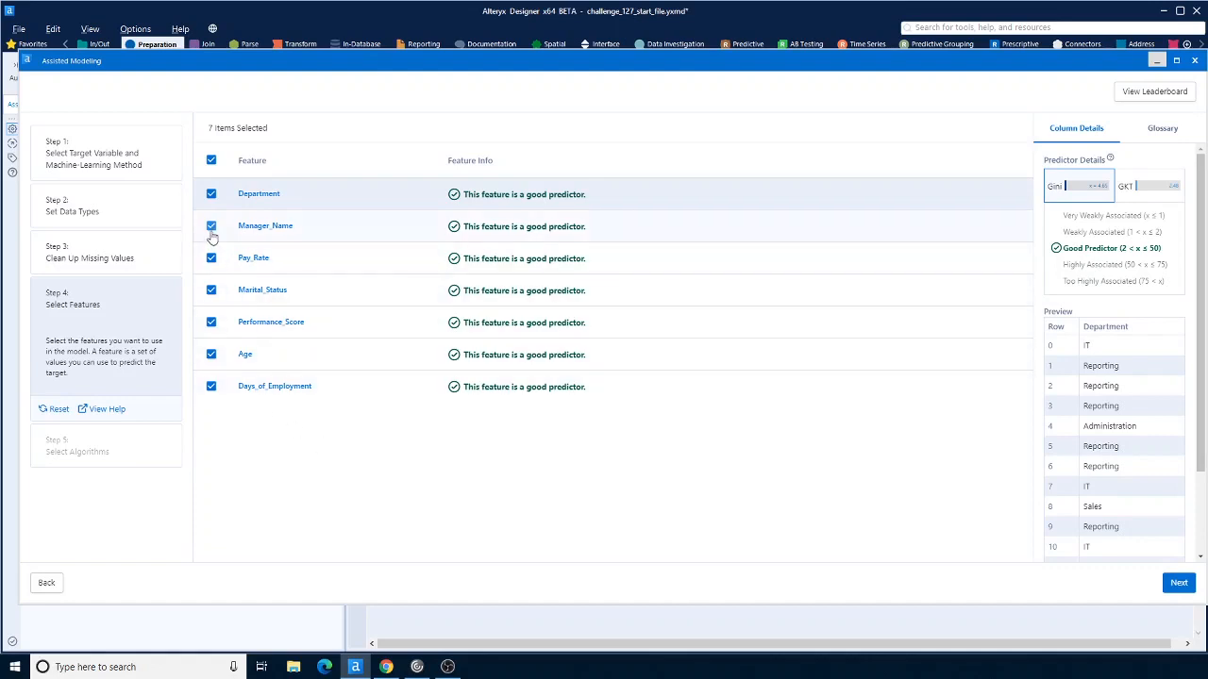
click(212, 227)
click(1179, 583)
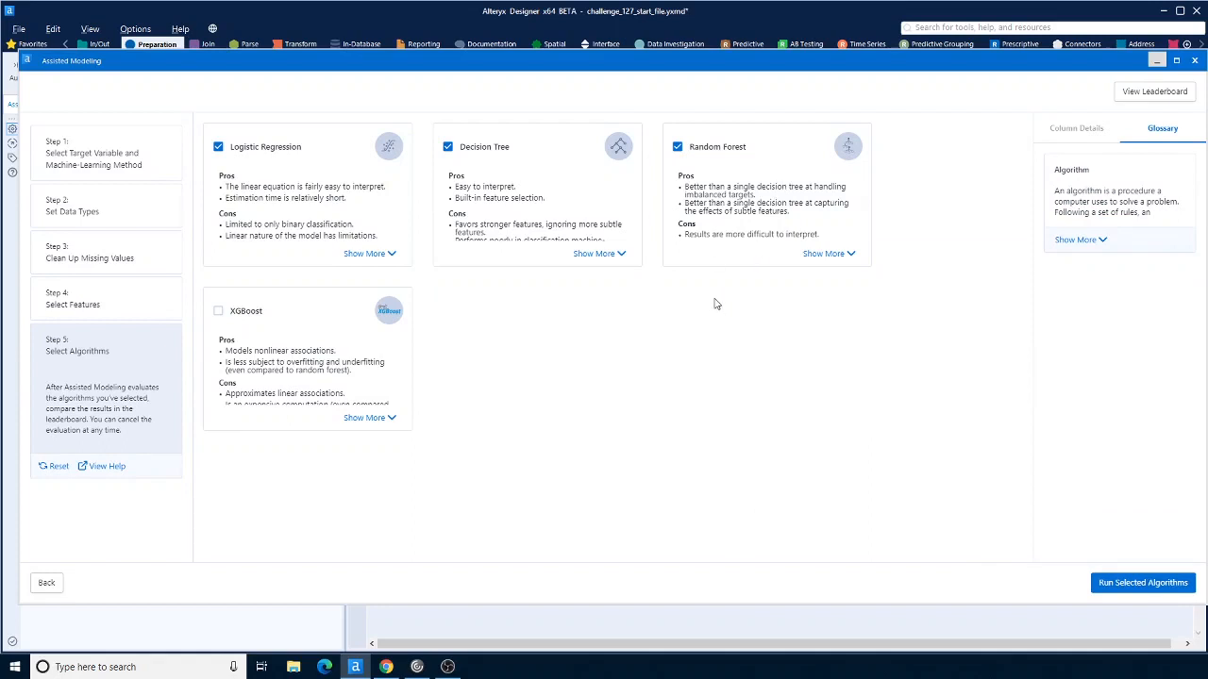
Step: Run the Logistic Regression, Decision Tree and Random Forest algorithms and review the leaderboard comparison
click(1167, 585)
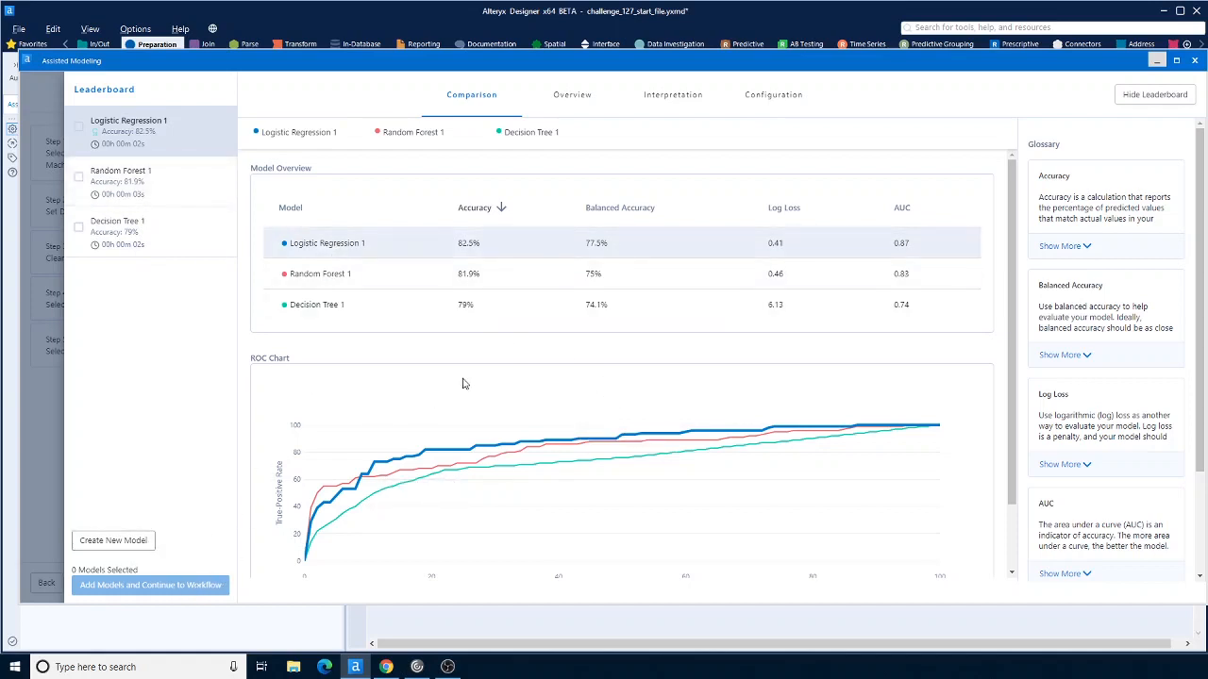
scroll(465, 383, down, 2)
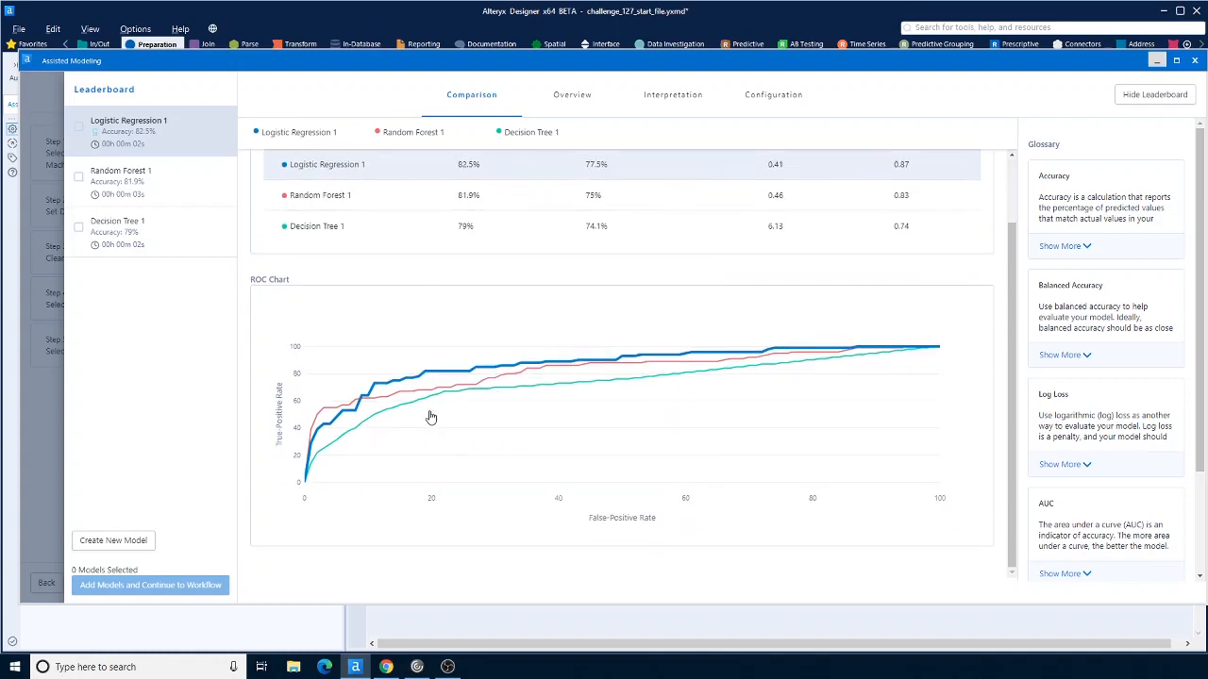
scroll(430, 417, up, 2)
Step: Select all three models and add them to the workflow
click(78, 125)
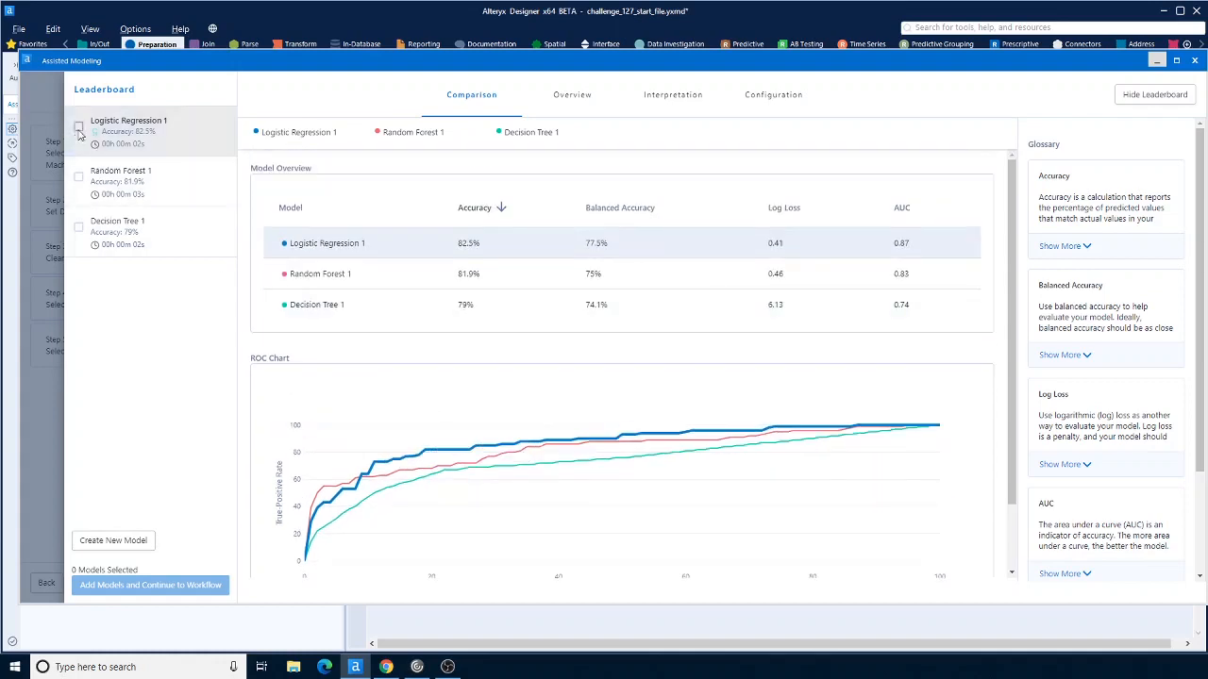
click(80, 178)
click(78, 226)
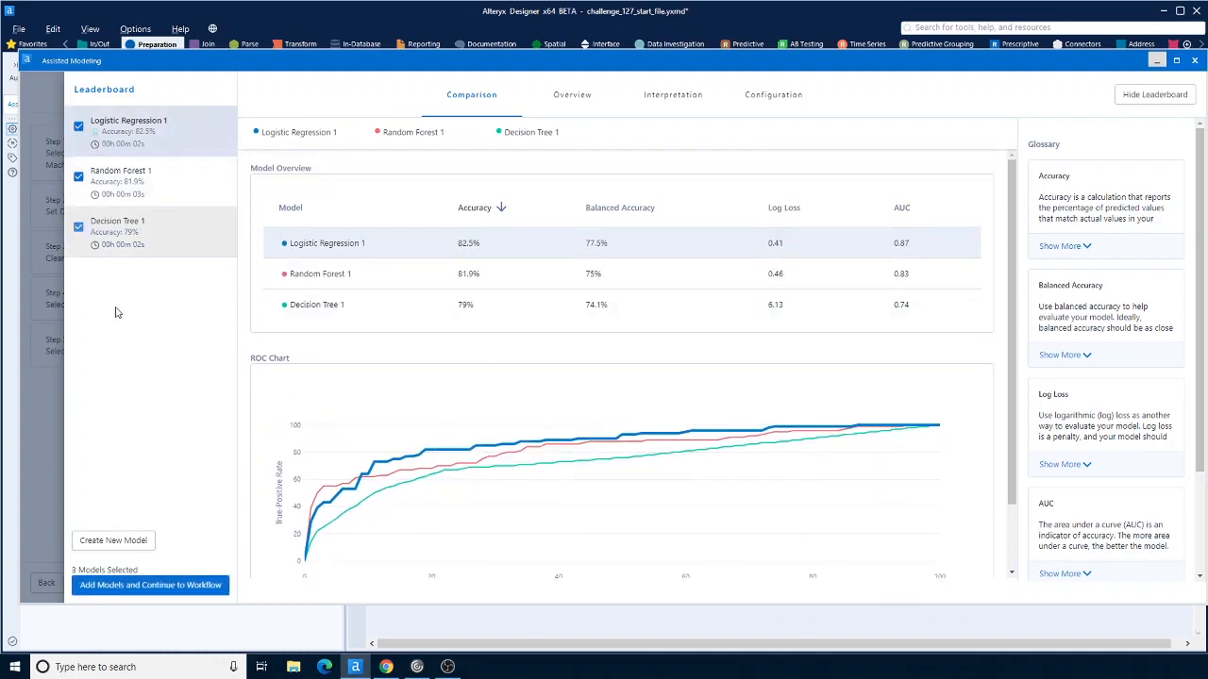
click(143, 587)
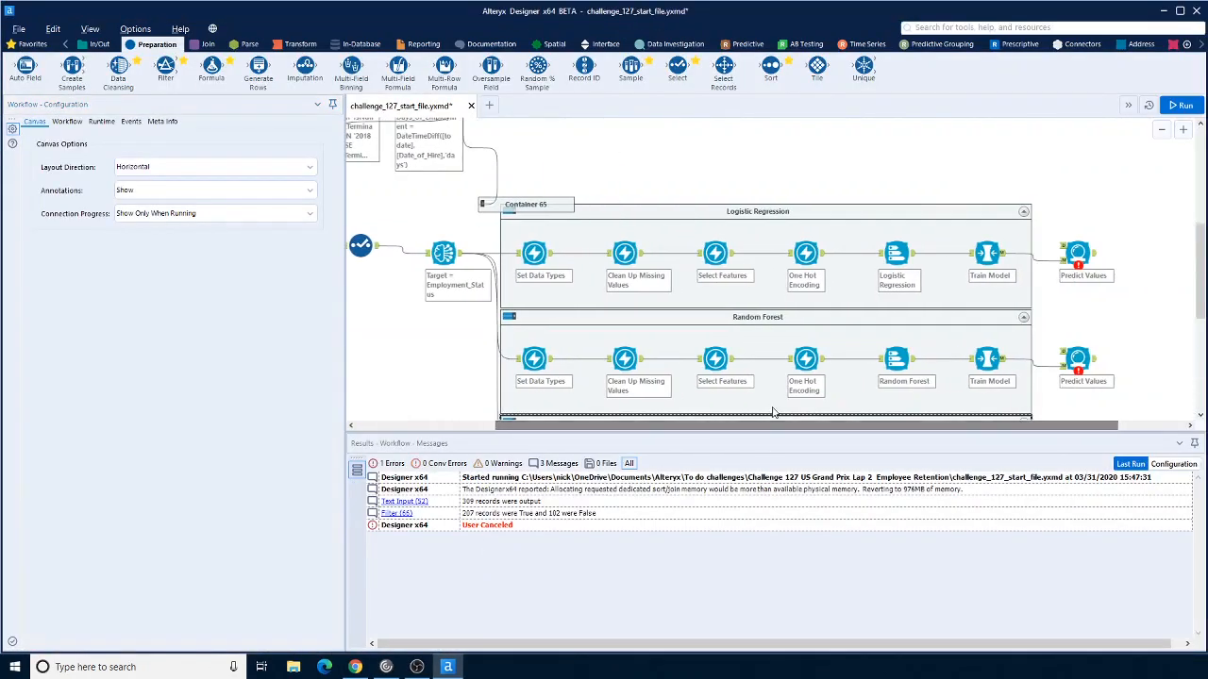
Step: Copy the Employment_Status != "Terminated" Filter from Container 61 and paste it beside the Assisted Modeling branch
scroll(773, 412, down, 2)
scroll(773, 413, up, 3)
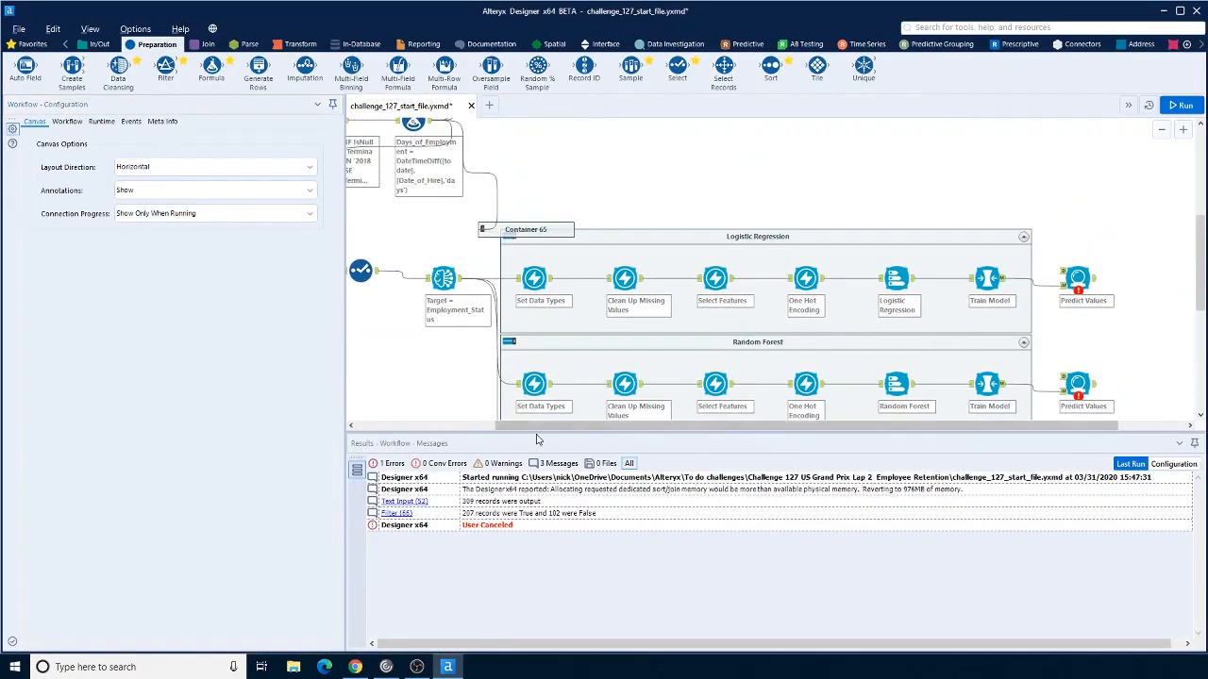
drag(555, 426, 462, 379)
scroll(476, 404, up, 2)
scroll(477, 404, up, 3)
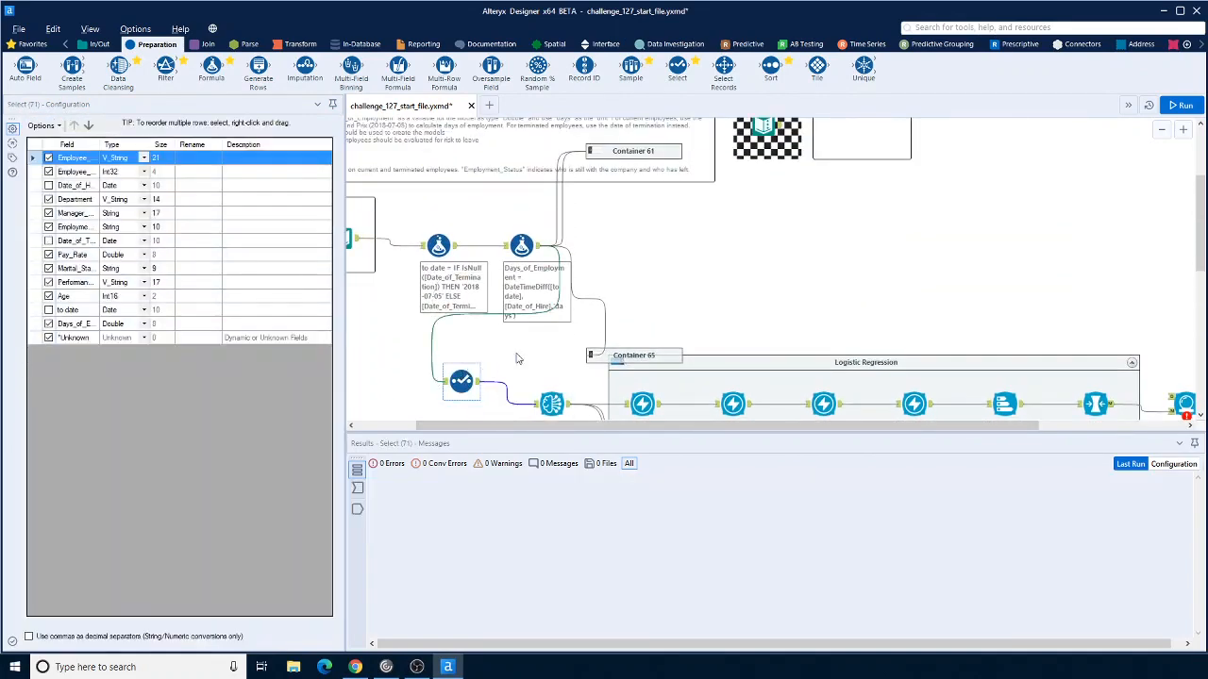
scroll(542, 338, up, 2)
click(597, 204)
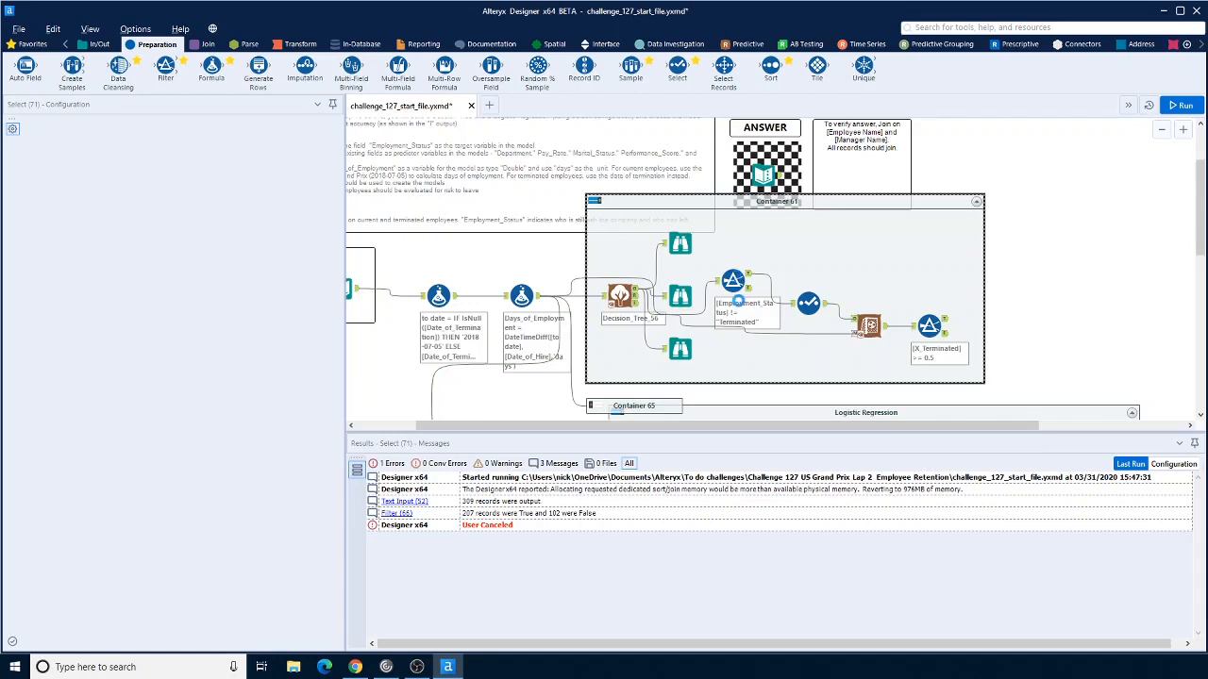
click(740, 303)
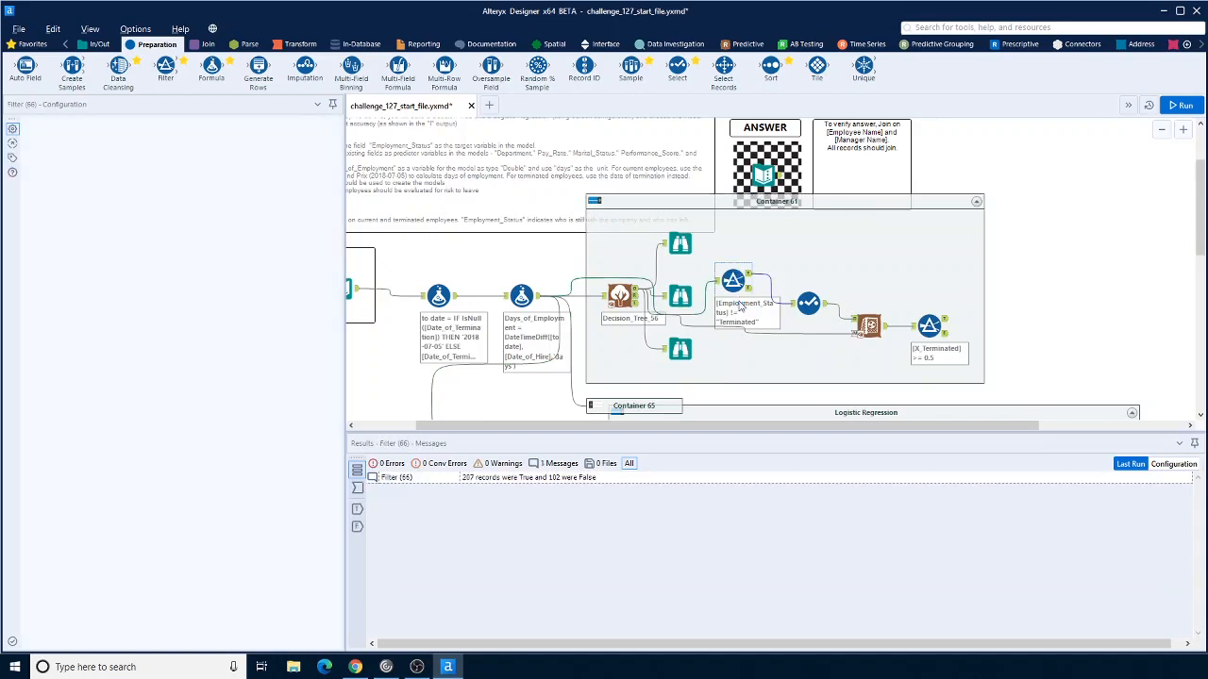
click(597, 201)
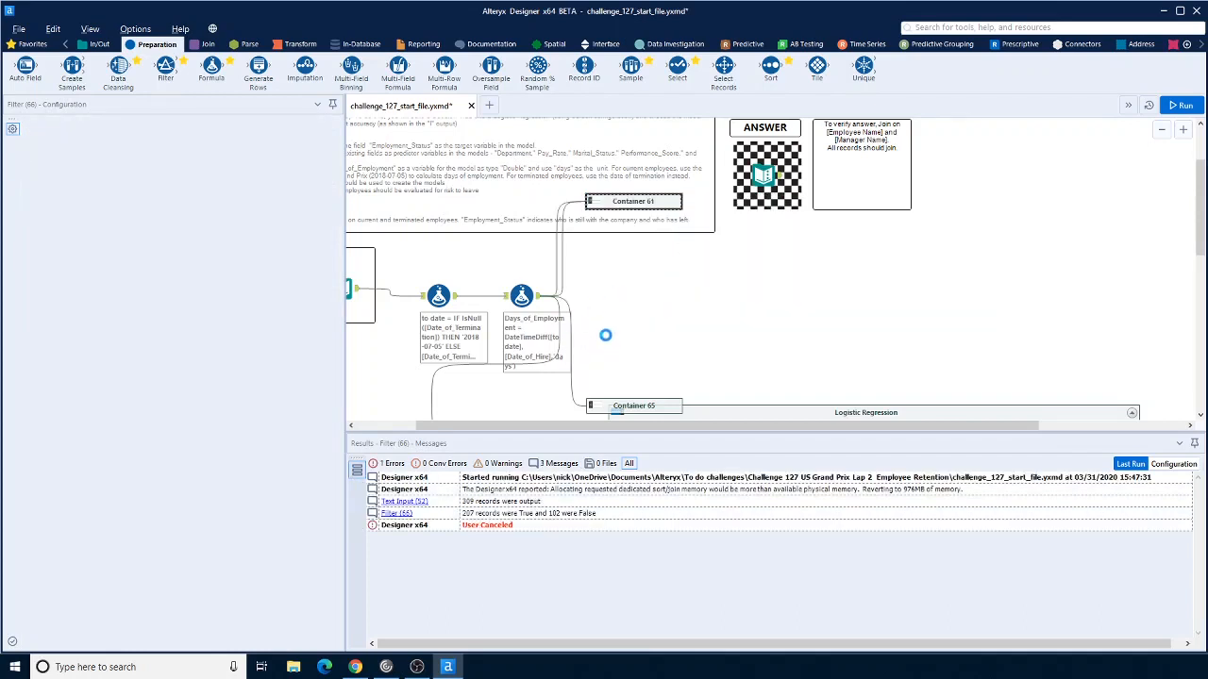
scroll(606, 342, down, 2)
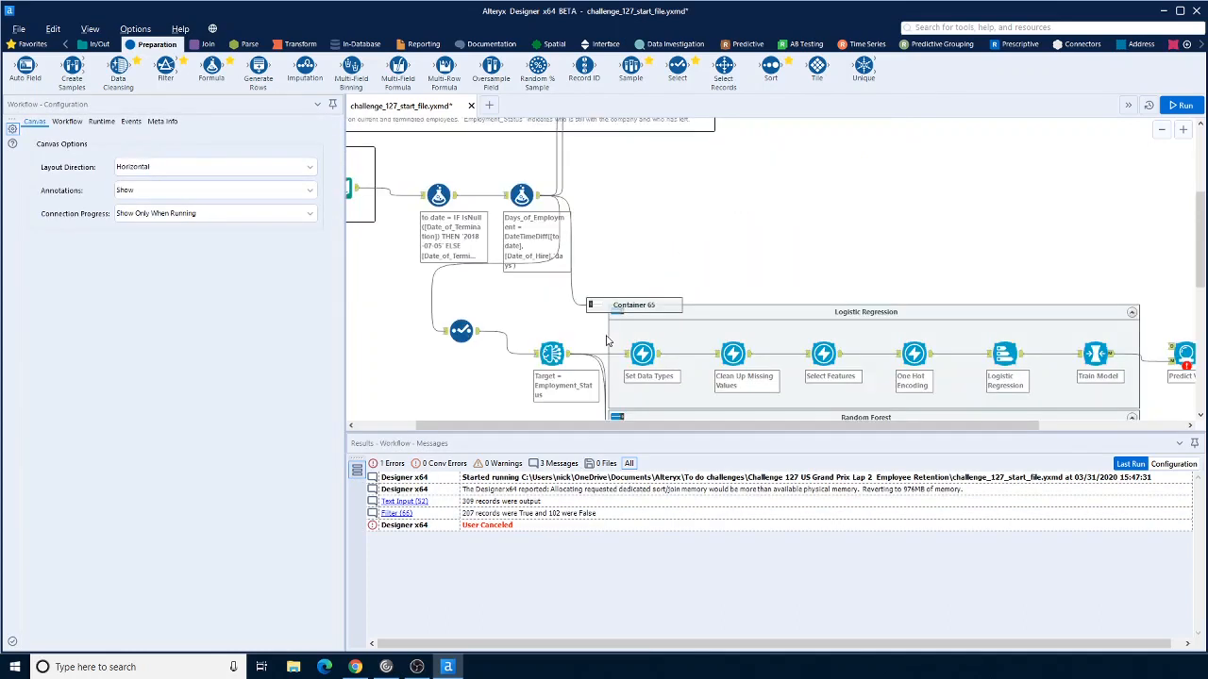
right_click(511, 307)
click(546, 314)
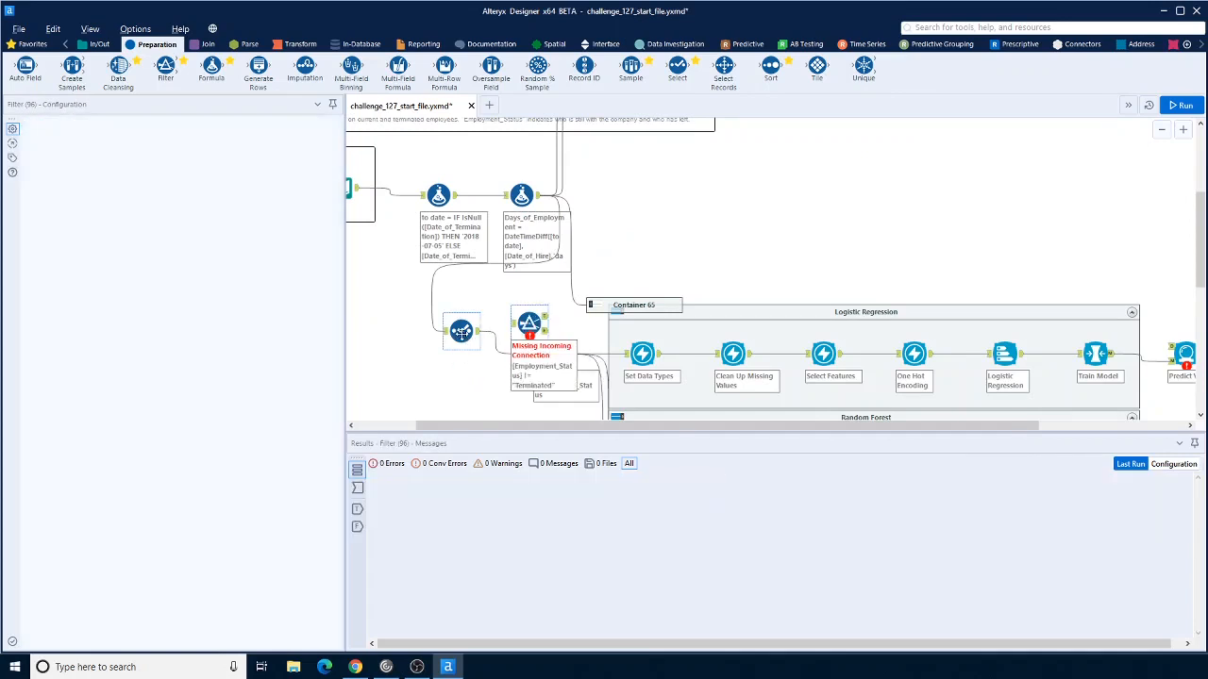
Step: Move the Select tool aside and connect the Days_of_Employment Formula output to the pasted Filter
drag(460, 335, 408, 360)
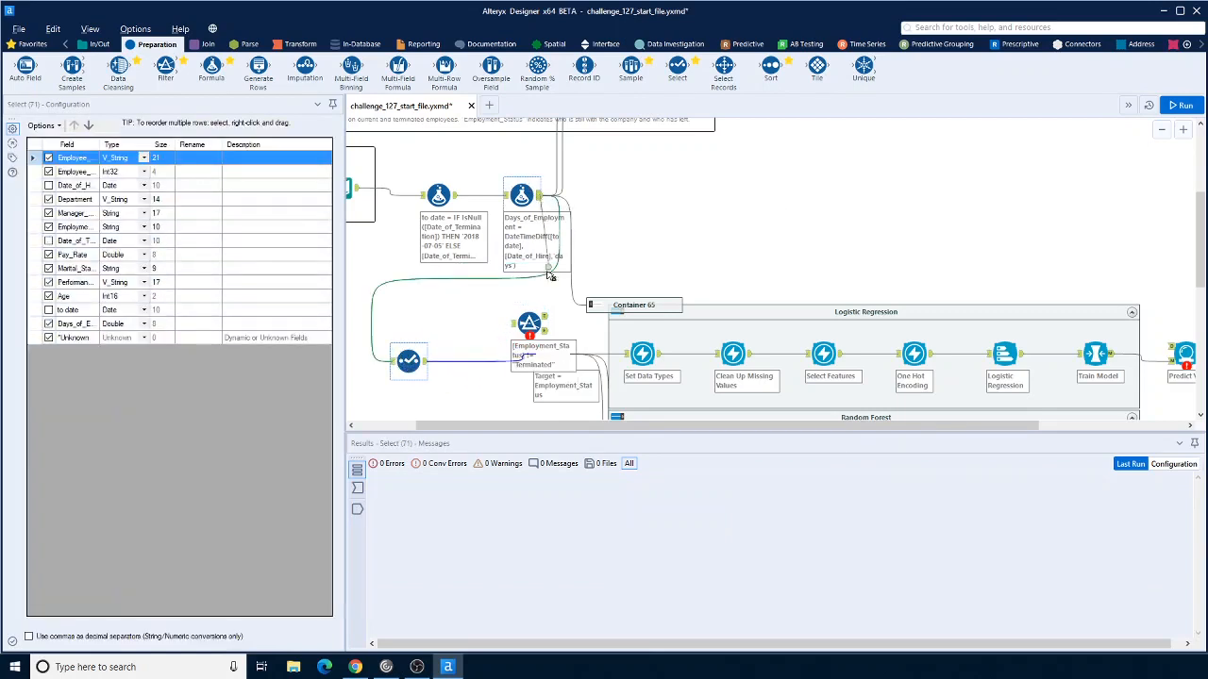
drag(540, 196, 515, 326)
drag(509, 323, 513, 323)
drag(425, 362, 515, 332)
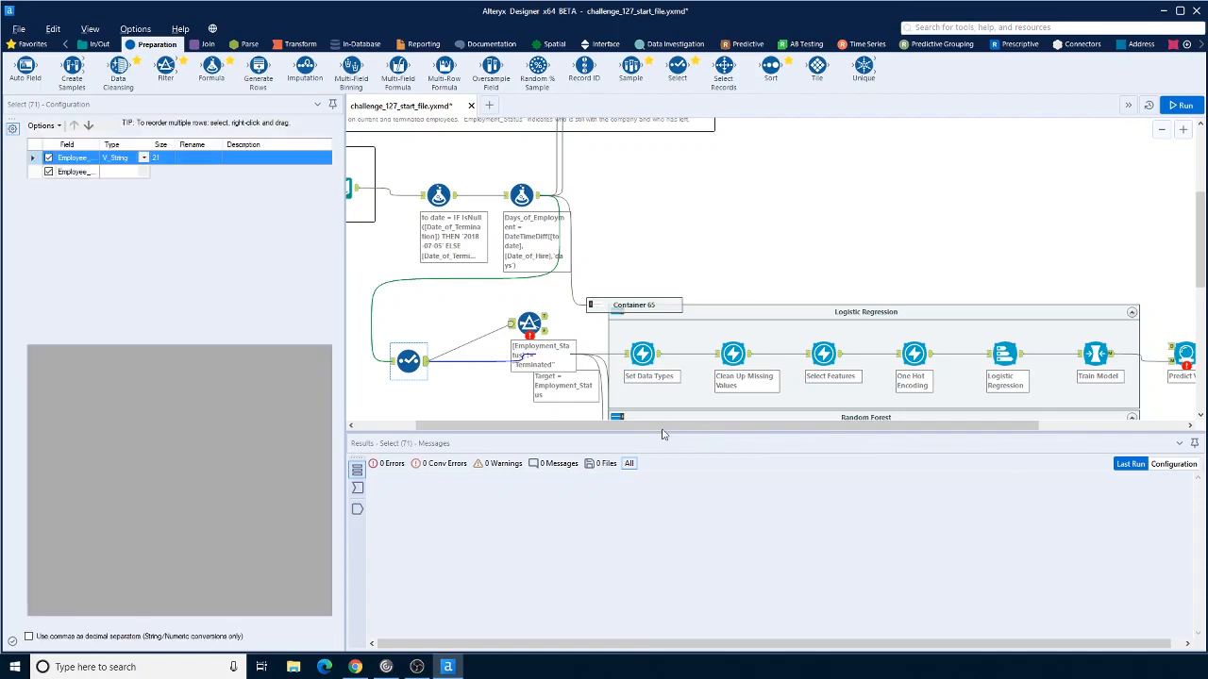
Step: Connect the pasted Filter's True output to the Logistic Regression Predict Values tool's data input
drag(662, 429, 742, 433)
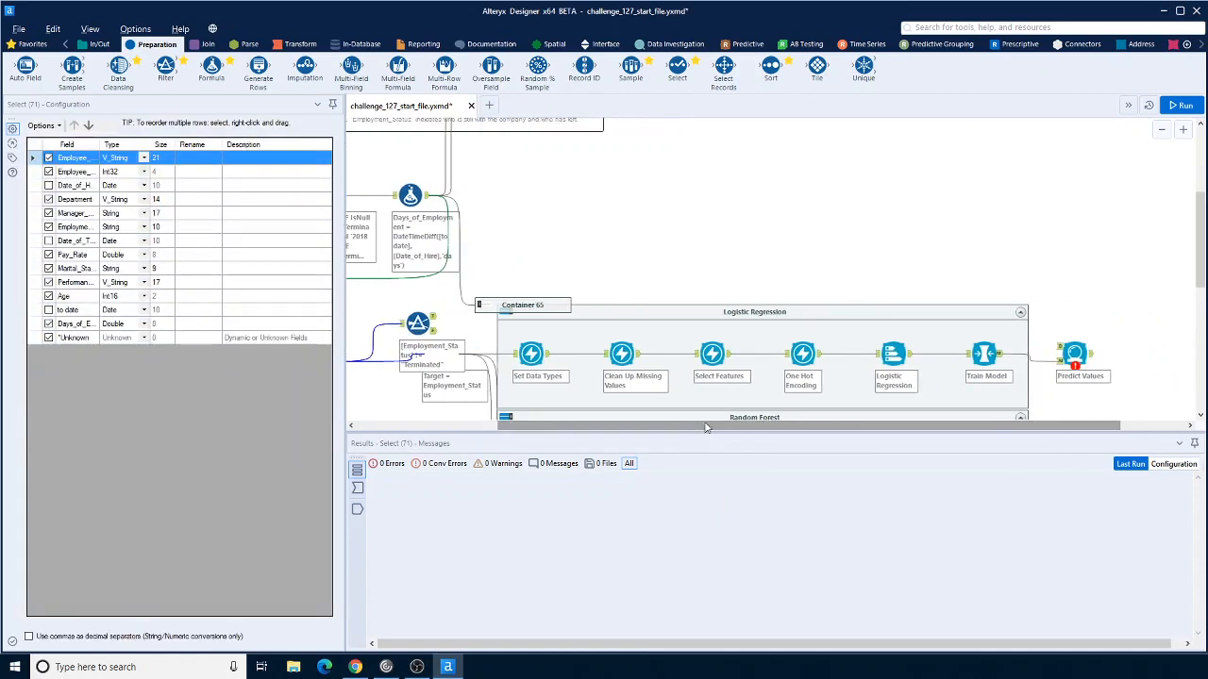
drag(434, 316, 1060, 350)
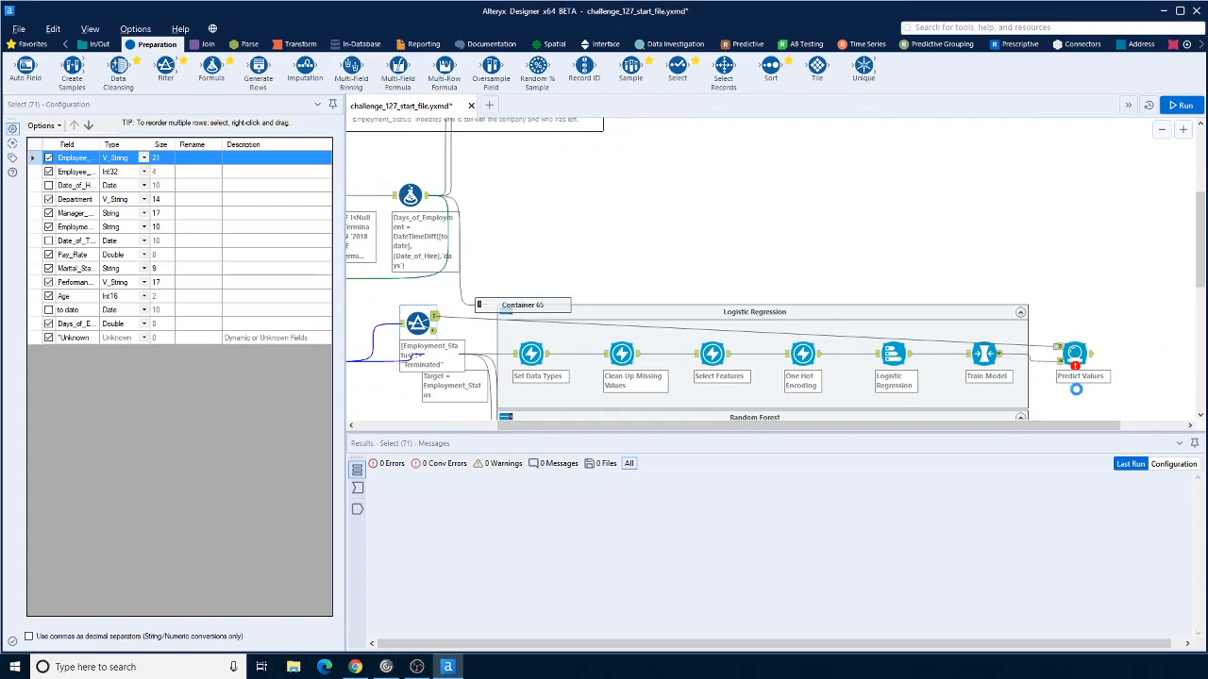
scroll(1078, 394, down, 2)
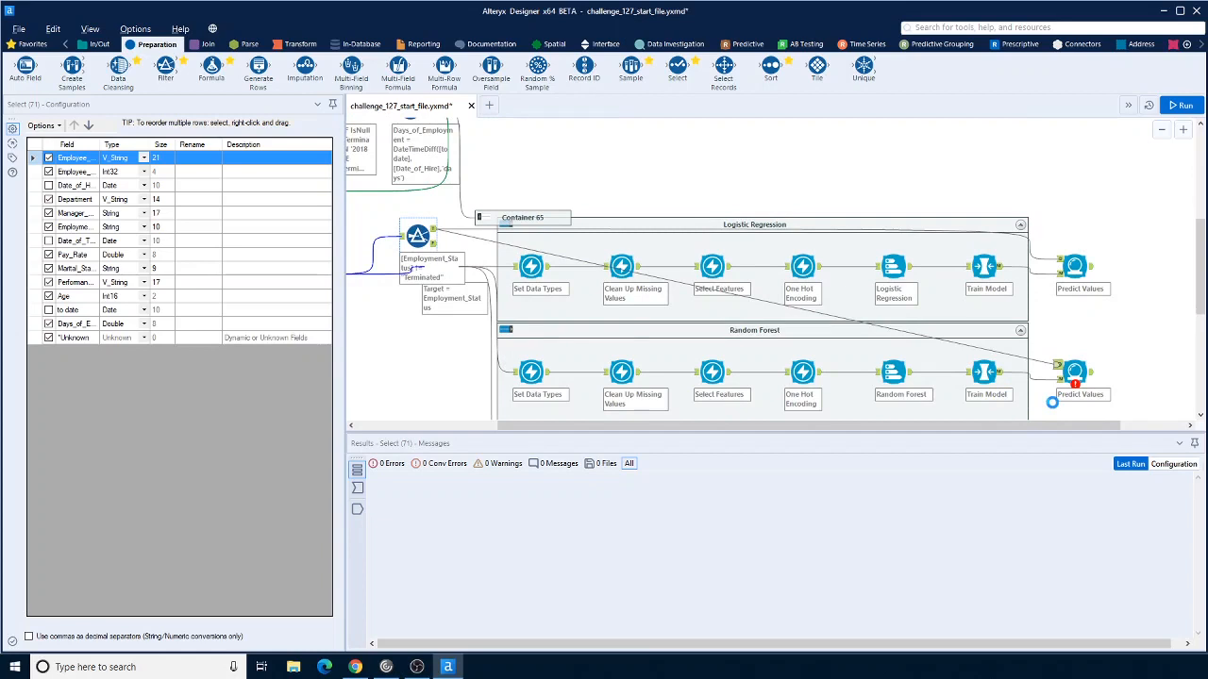
scroll(1052, 403, down, 1)
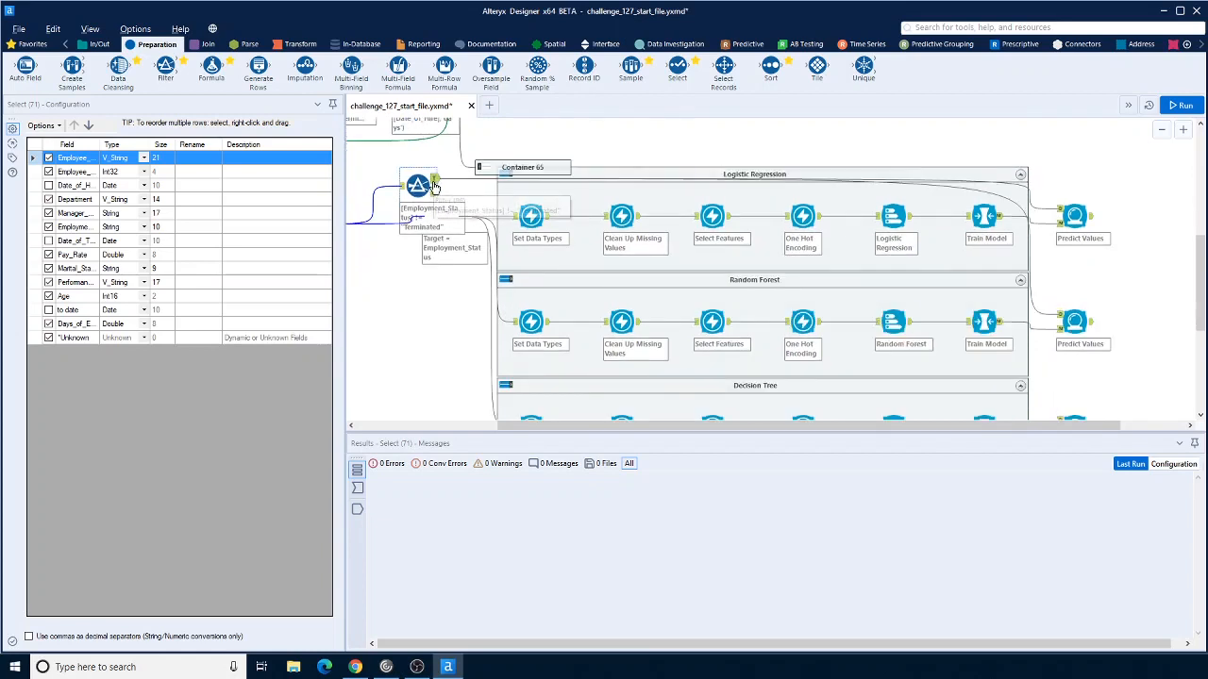
Step: Connect the pasted Filter's True output to the Decision Tree Predict Values tool's data input
drag(434, 182, 1060, 415)
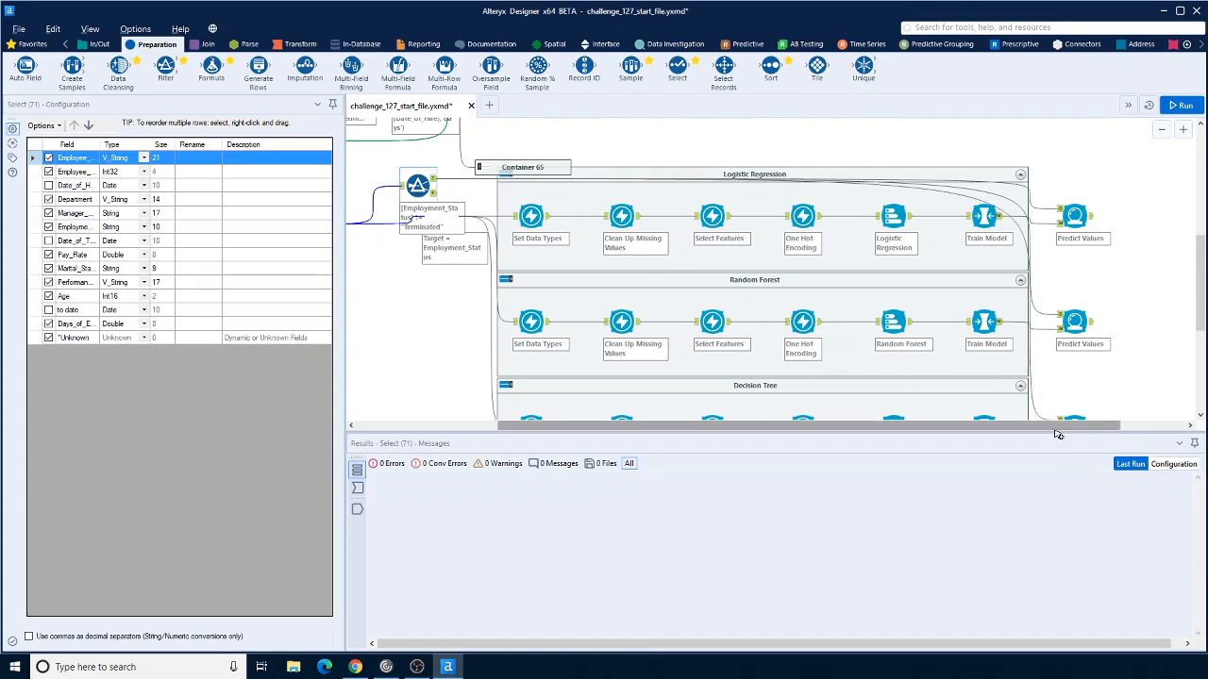
drag(1057, 431, 1121, 431)
Step: Expand Container 61 and examine the configuration of its X_Terminated threshold Filter
scroll(1105, 405, up, 10)
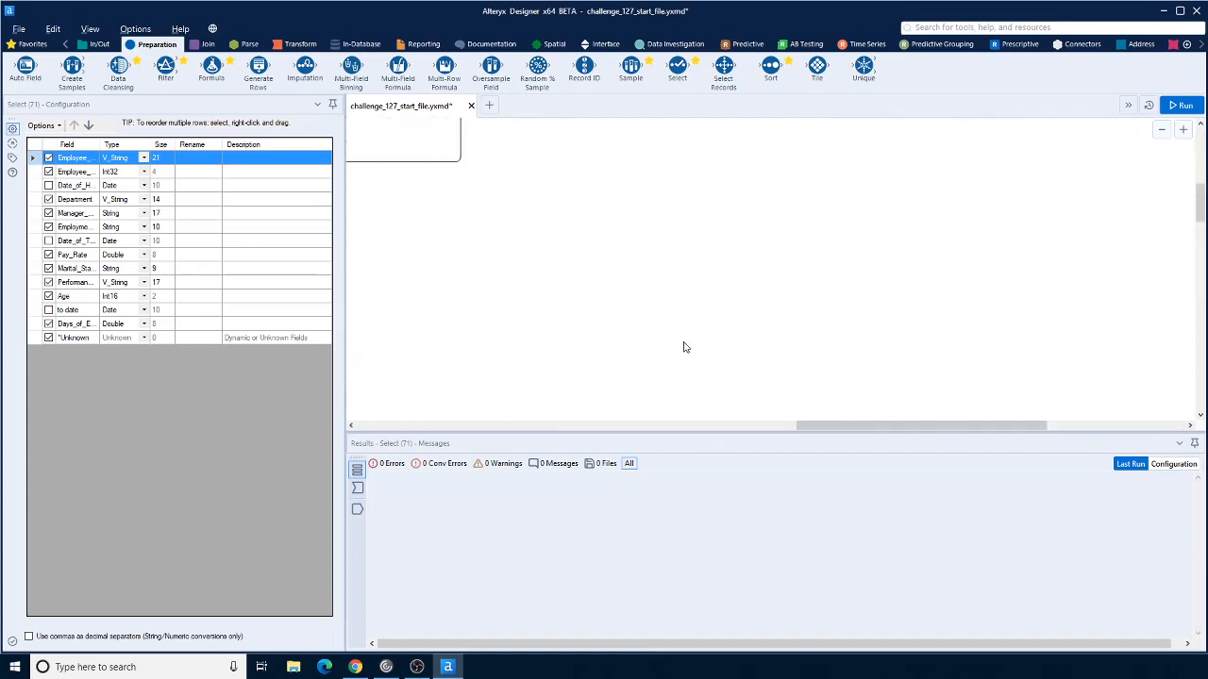
drag(916, 427, 570, 402)
scroll(670, 368, up, 3)
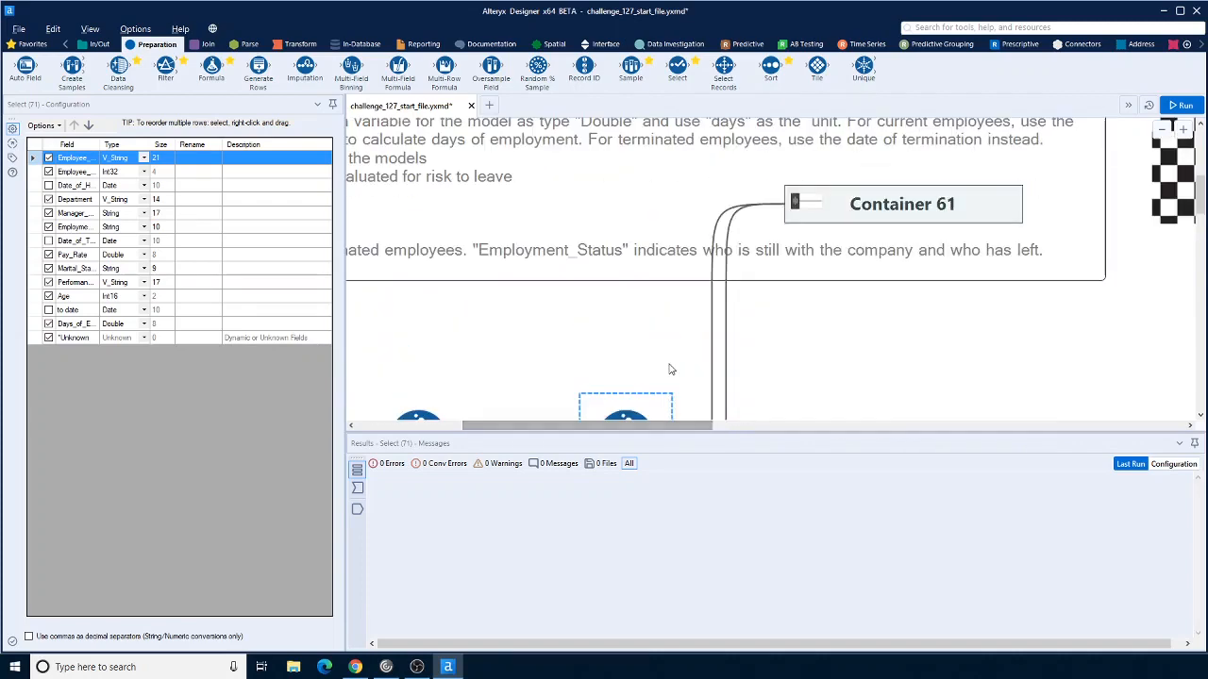
click(1164, 132)
scroll(893, 277, down, 2)
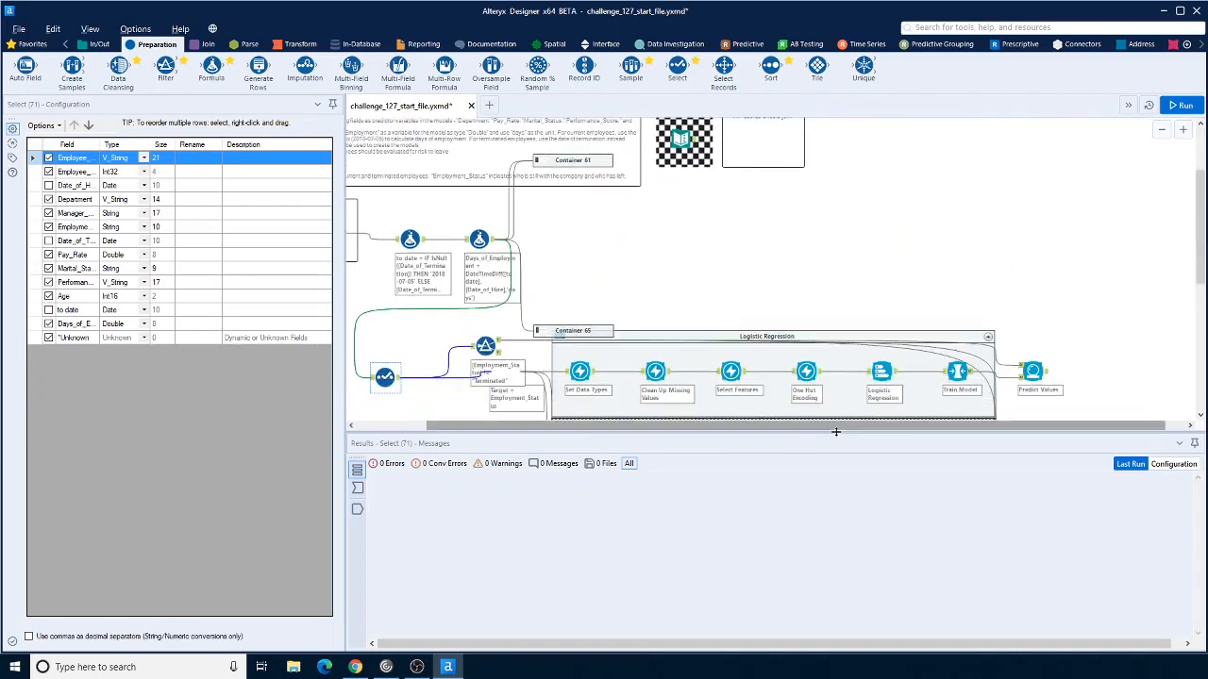
drag(836, 431, 618, 452)
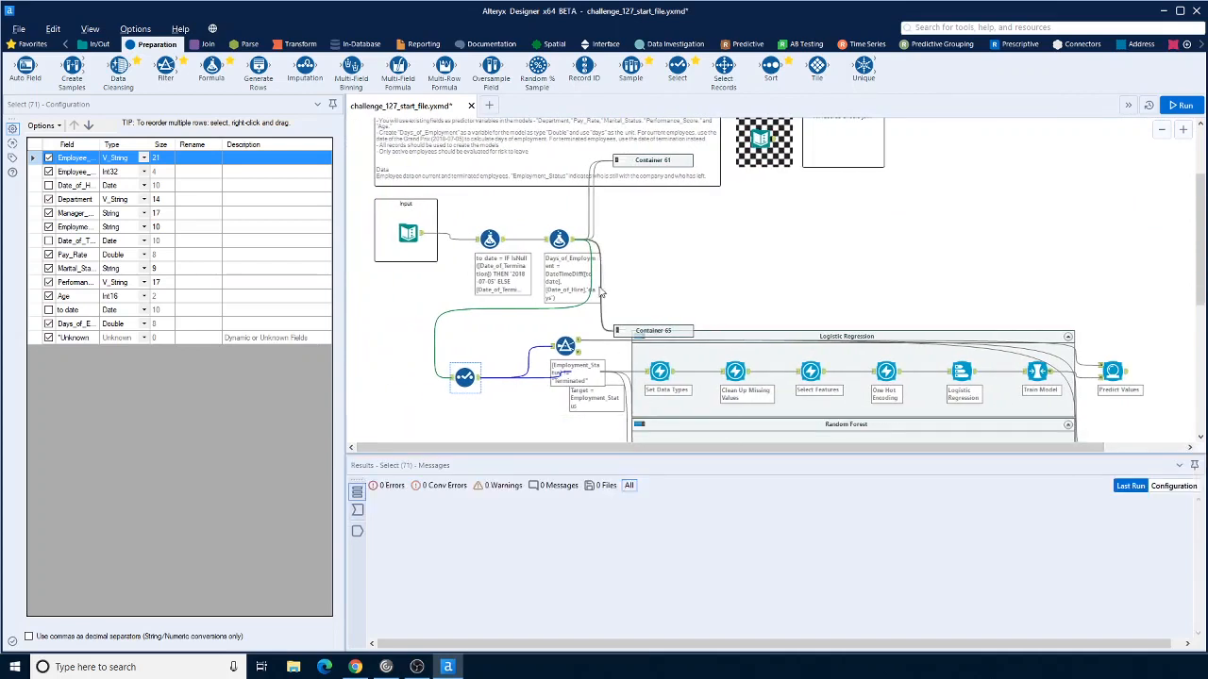
click(618, 162)
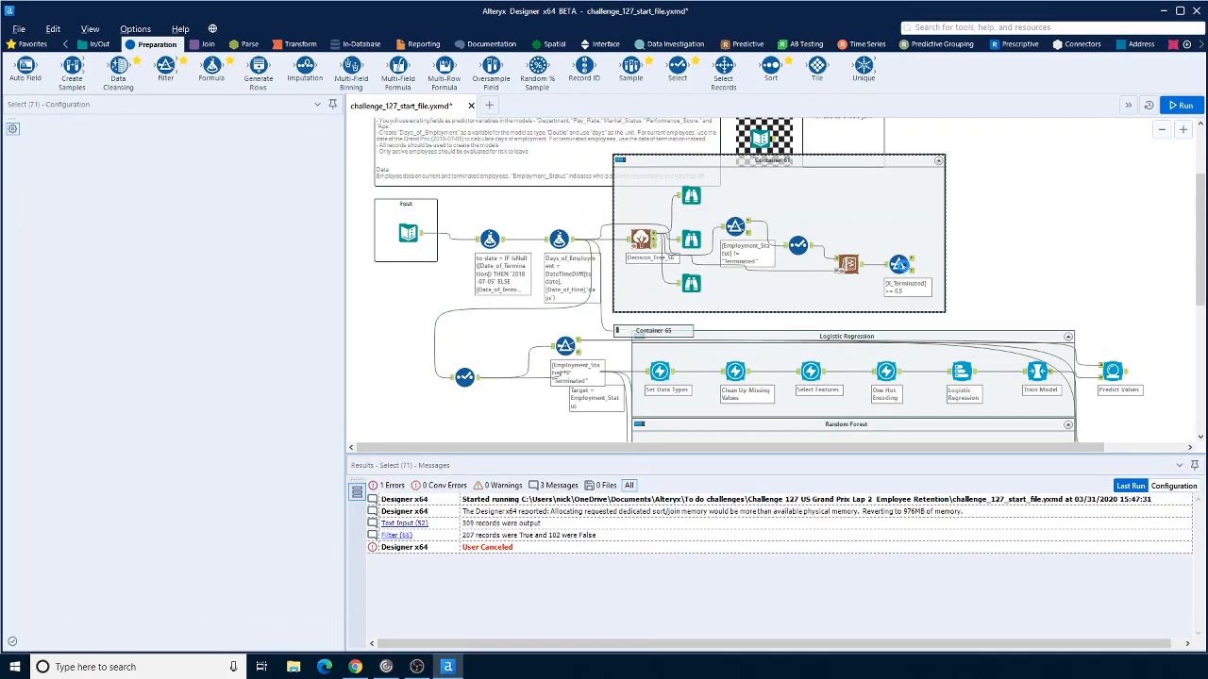
click(900, 265)
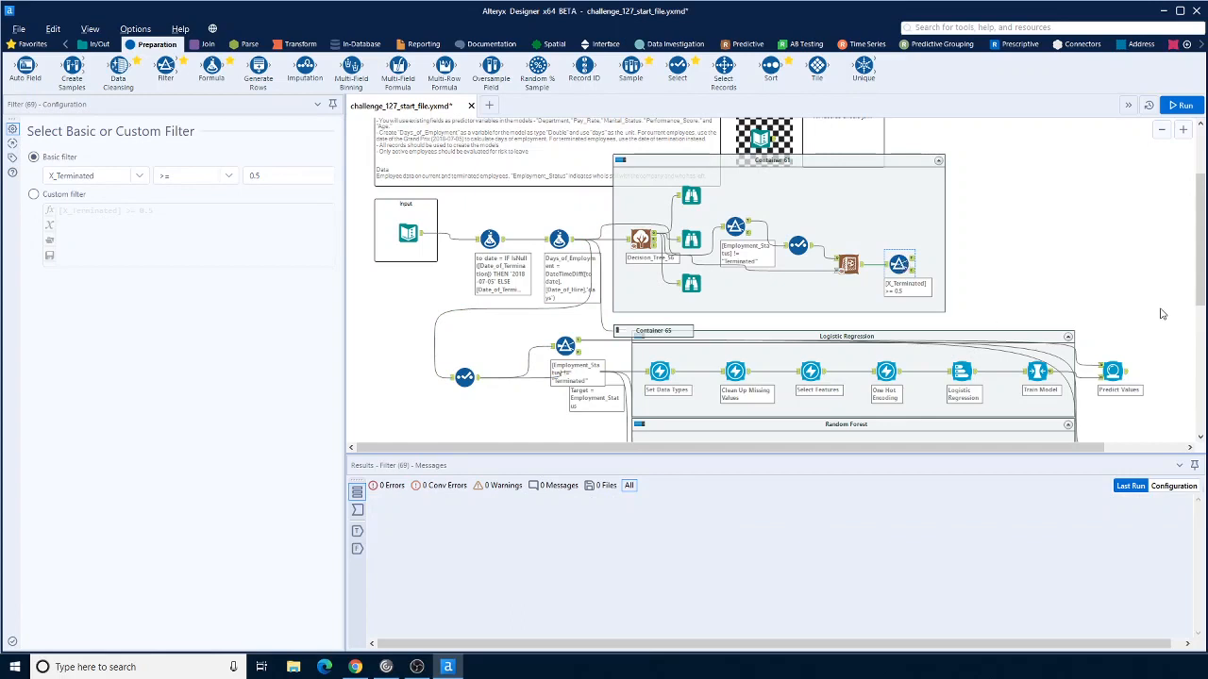
right_click(902, 268)
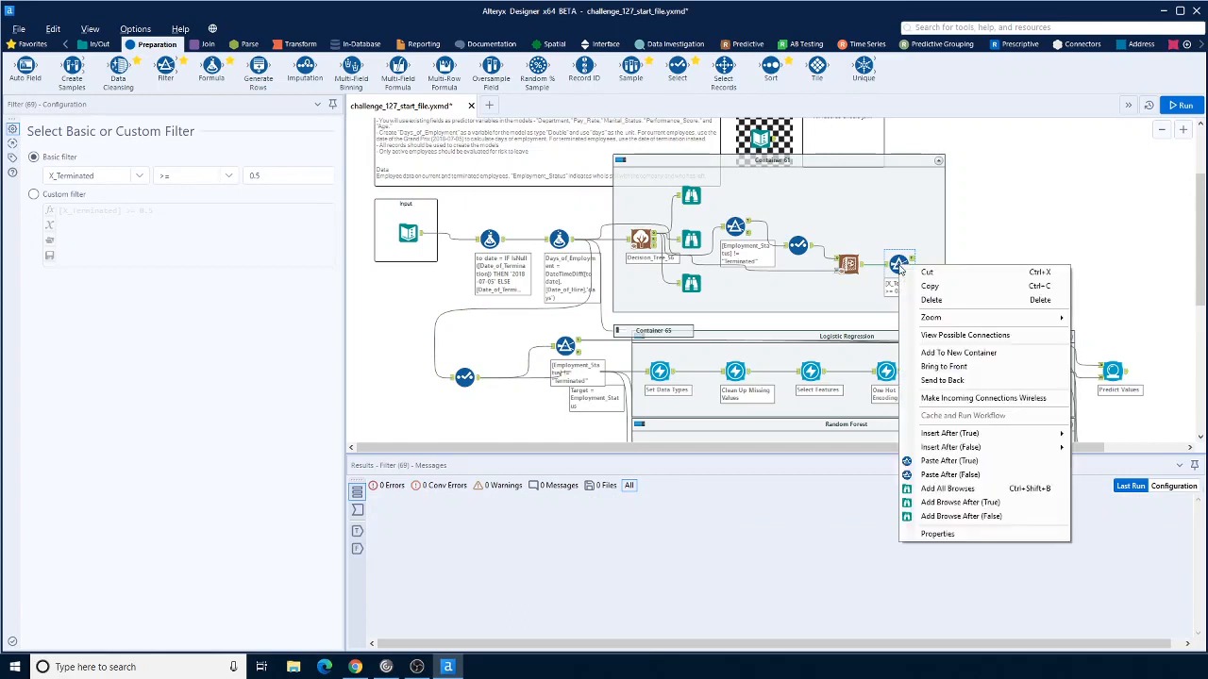
click(1052, 274)
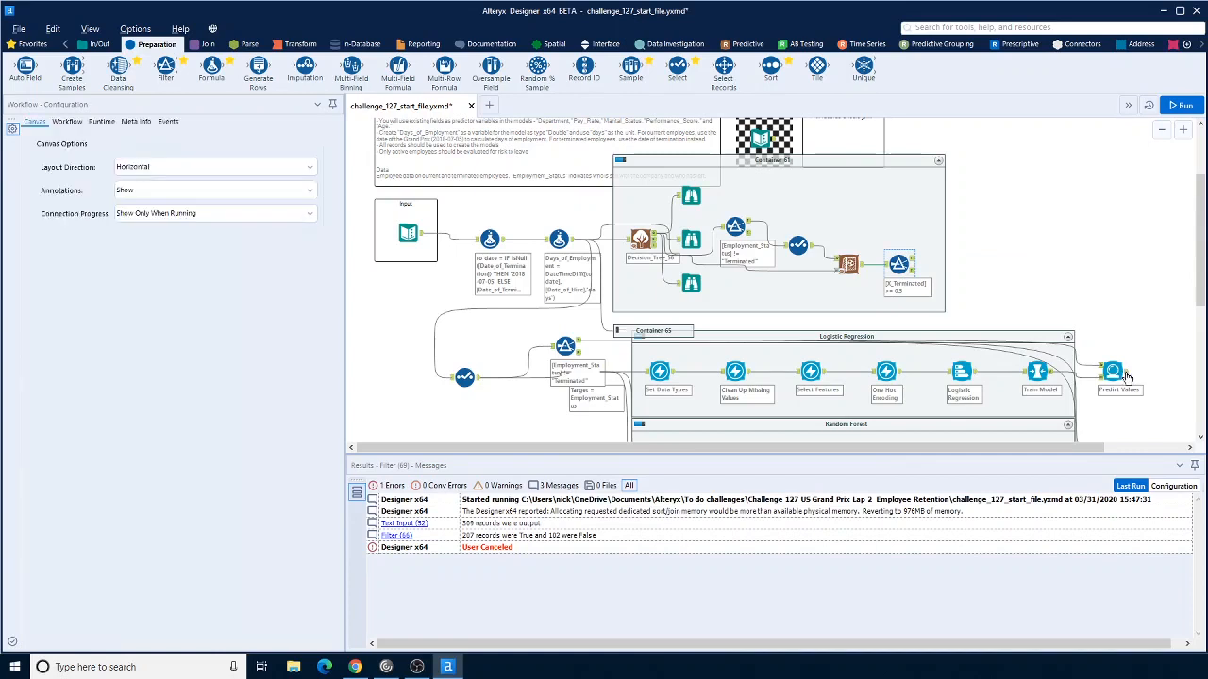
click(1122, 370)
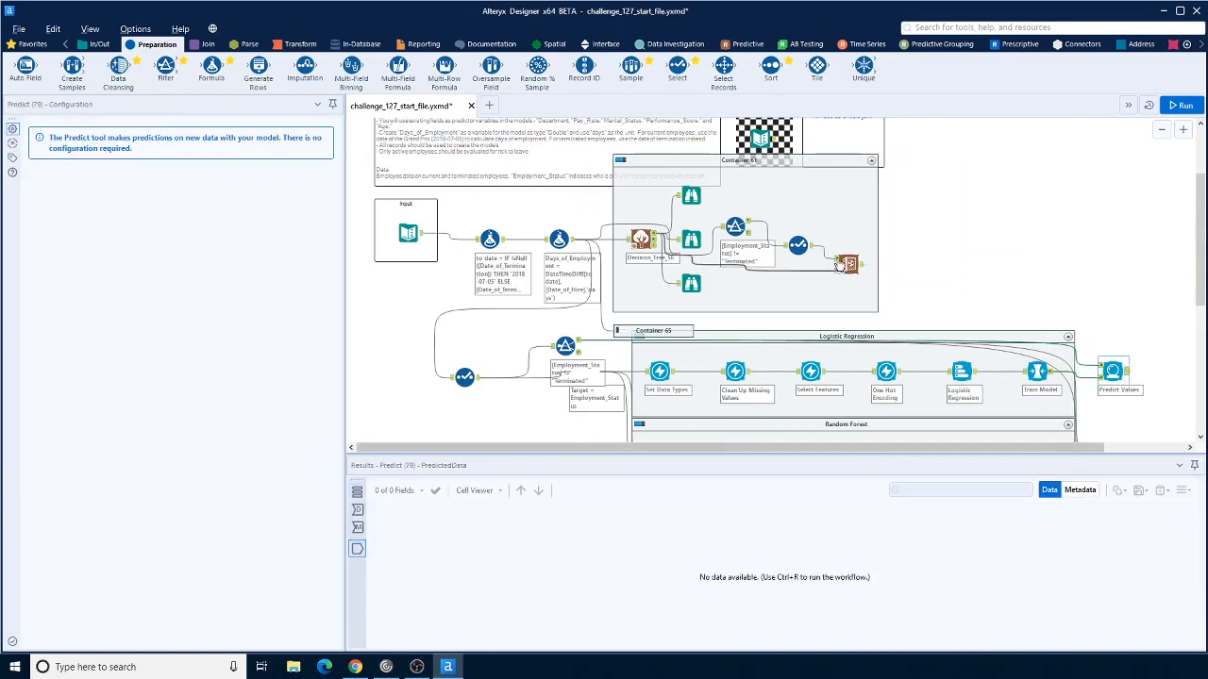
click(629, 170)
click(622, 161)
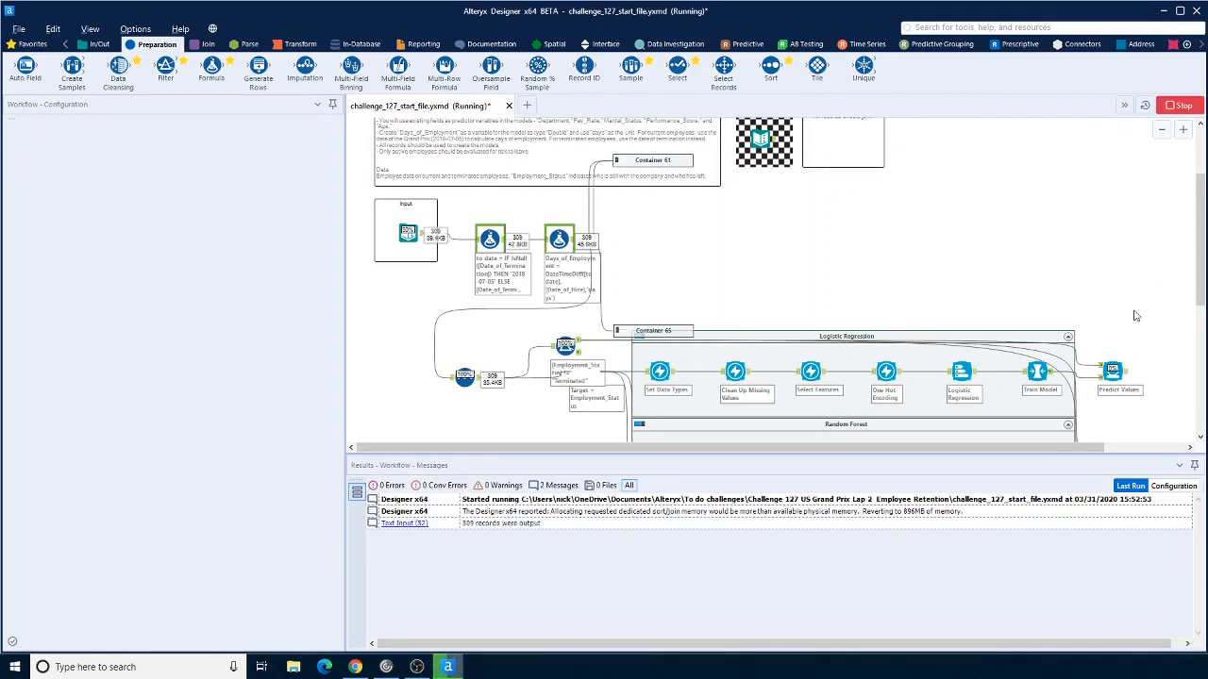
Step: Inspect the Logistic Regression Predict Values output, scrolling through the predicted status and Employment_Status_Terminated probabilities
scroll(1136, 315, down, 3)
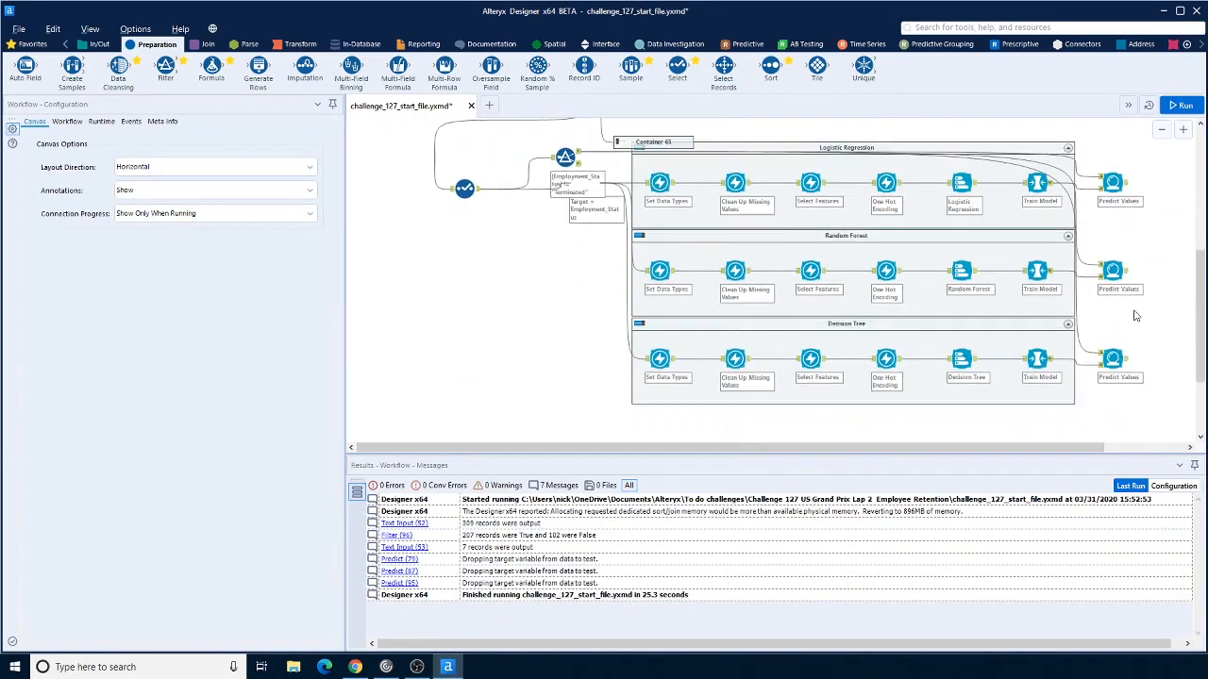
click(1125, 186)
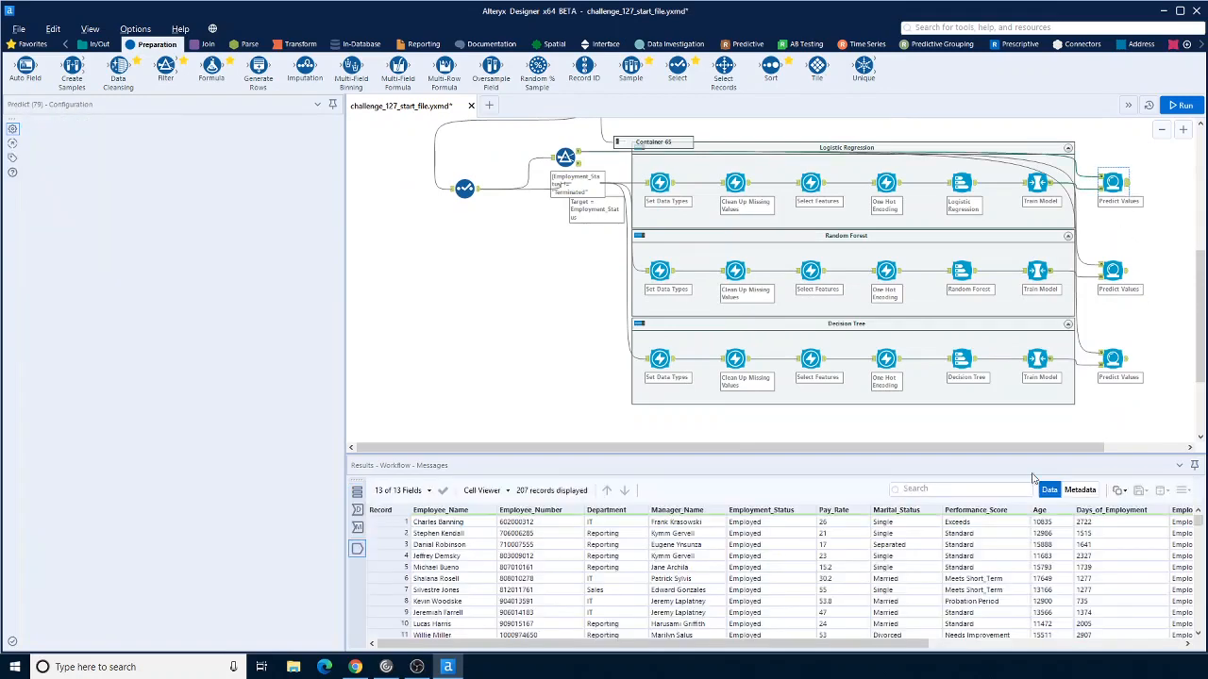
drag(876, 646, 1174, 660)
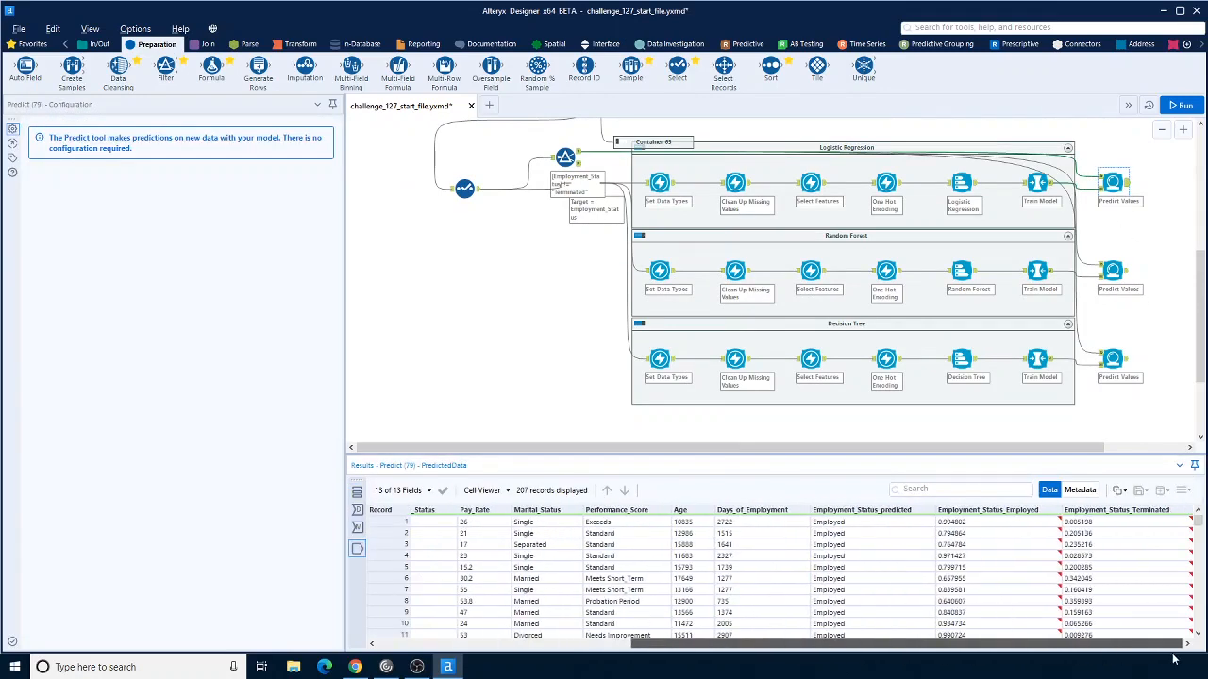
scroll(944, 585, down, 9)
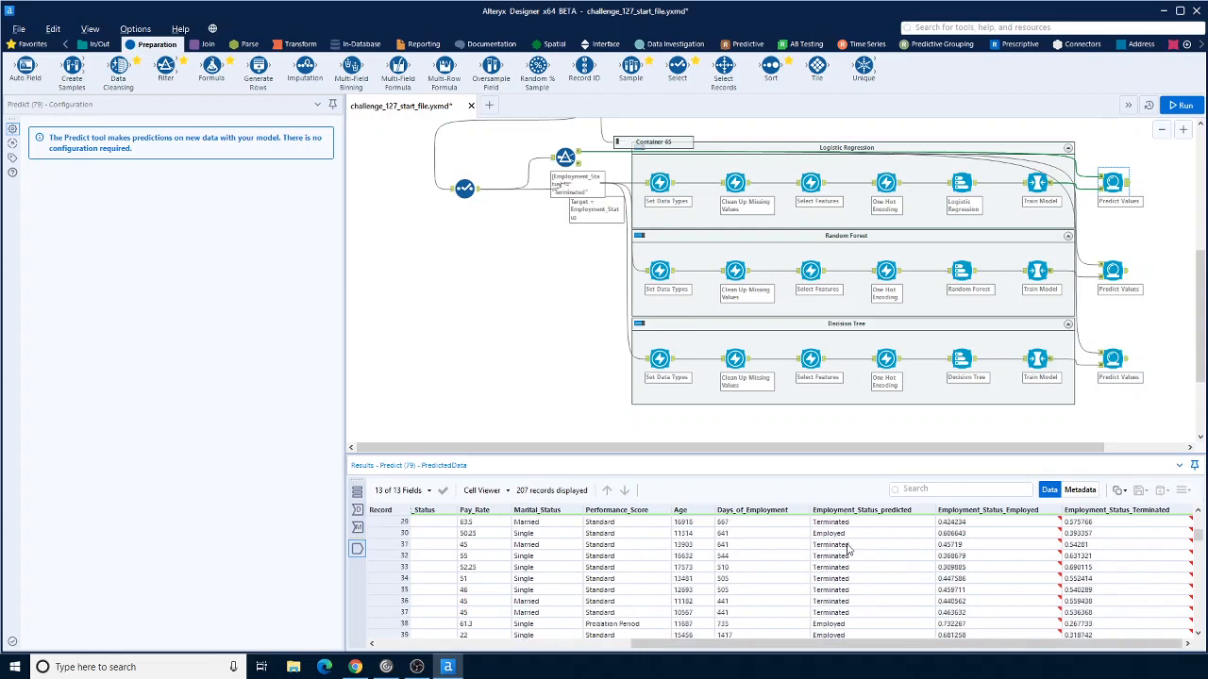
scroll(859, 564, down, 1)
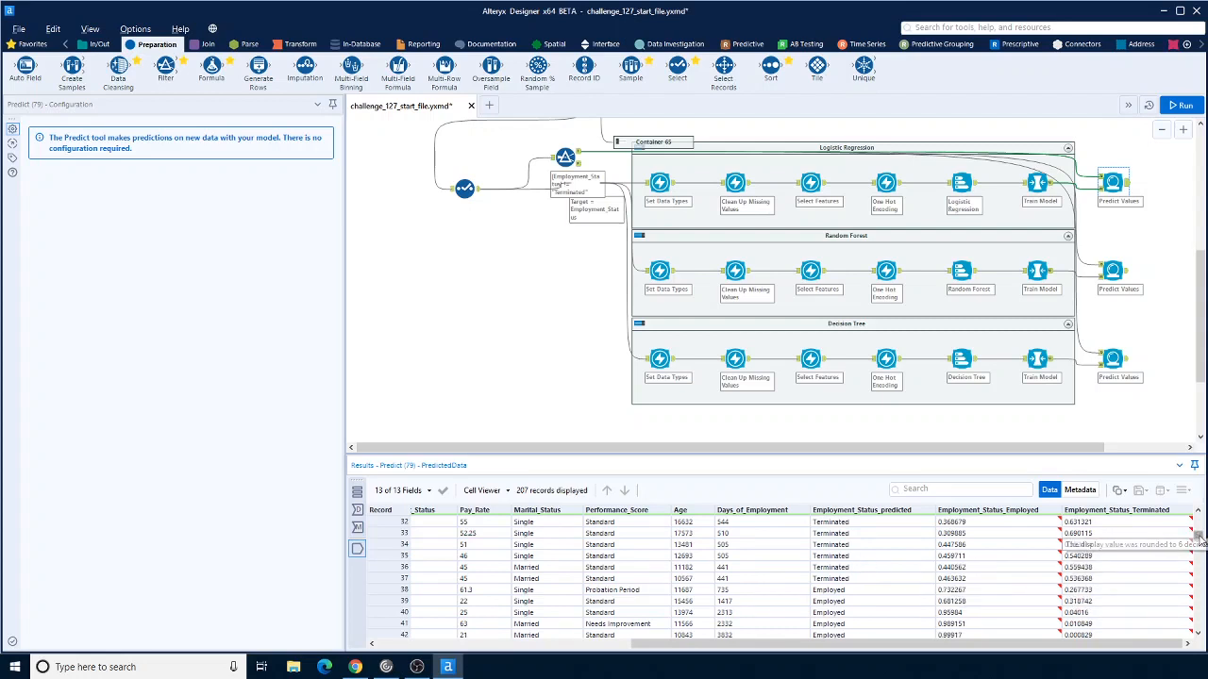
click(1138, 516)
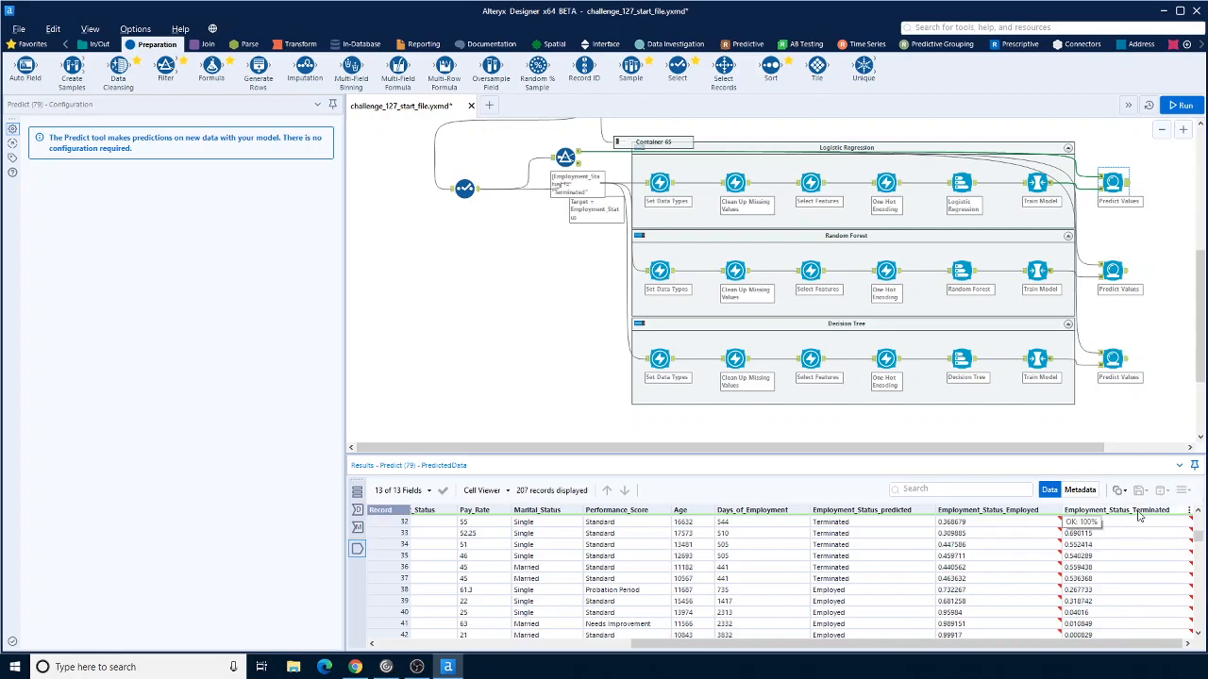
right_click(1138, 512)
click(1124, 535)
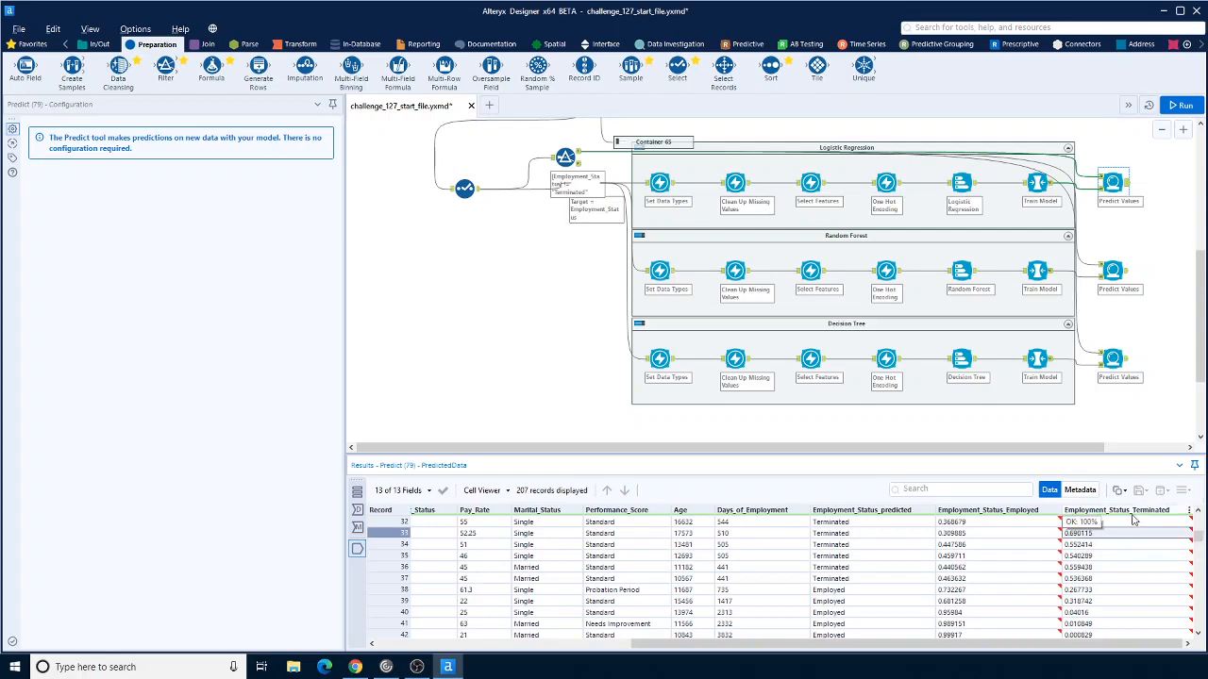
drag(1195, 533, 1196, 520)
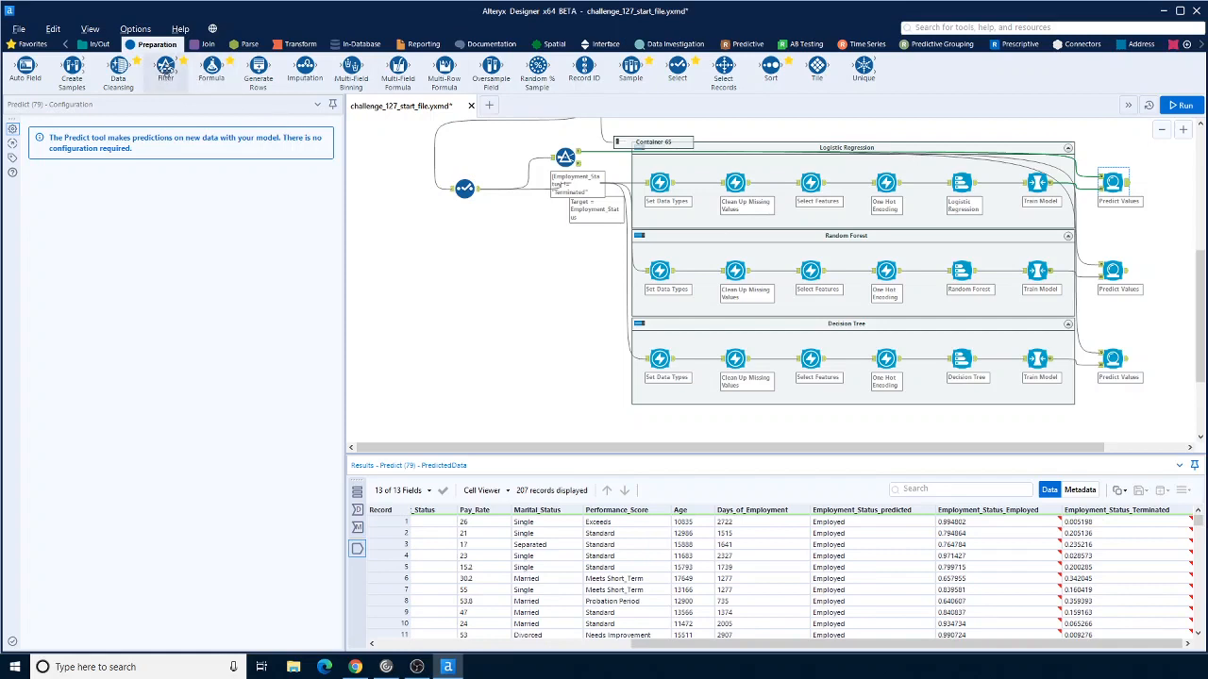
Step: Add a Filter after the Logistic Regression Predict Values tool keeping Employment_Status_Terminated >= 0.5
drag(166, 70, 1170, 182)
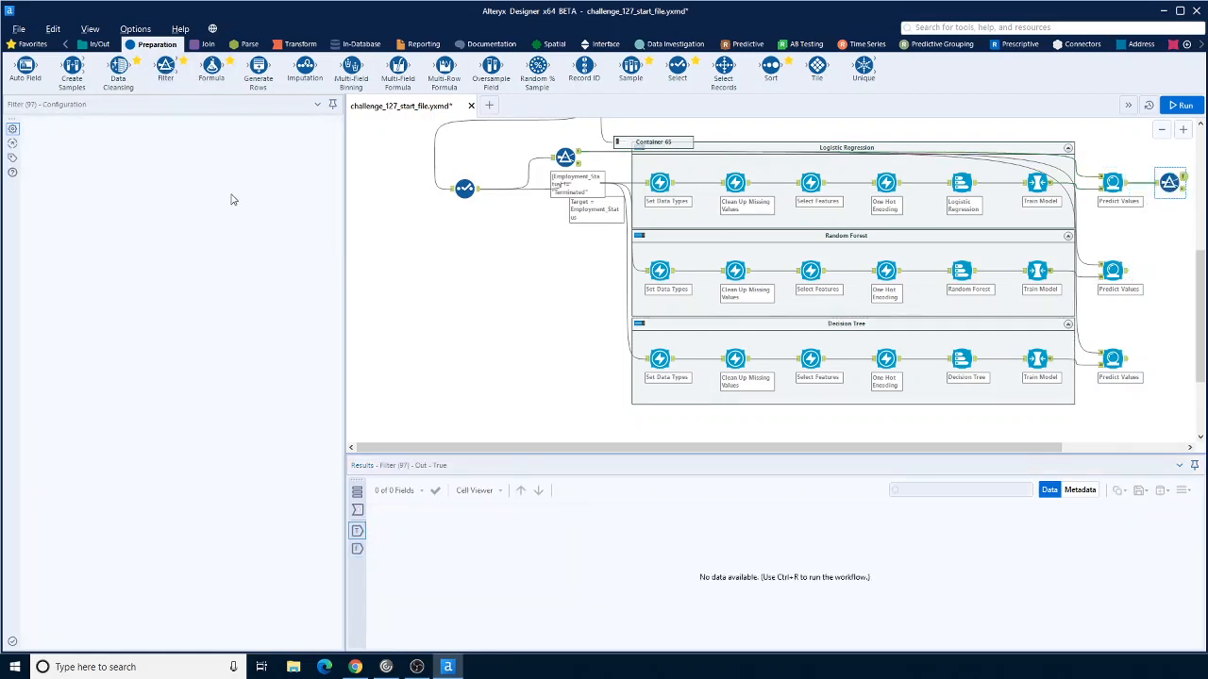
click(139, 177)
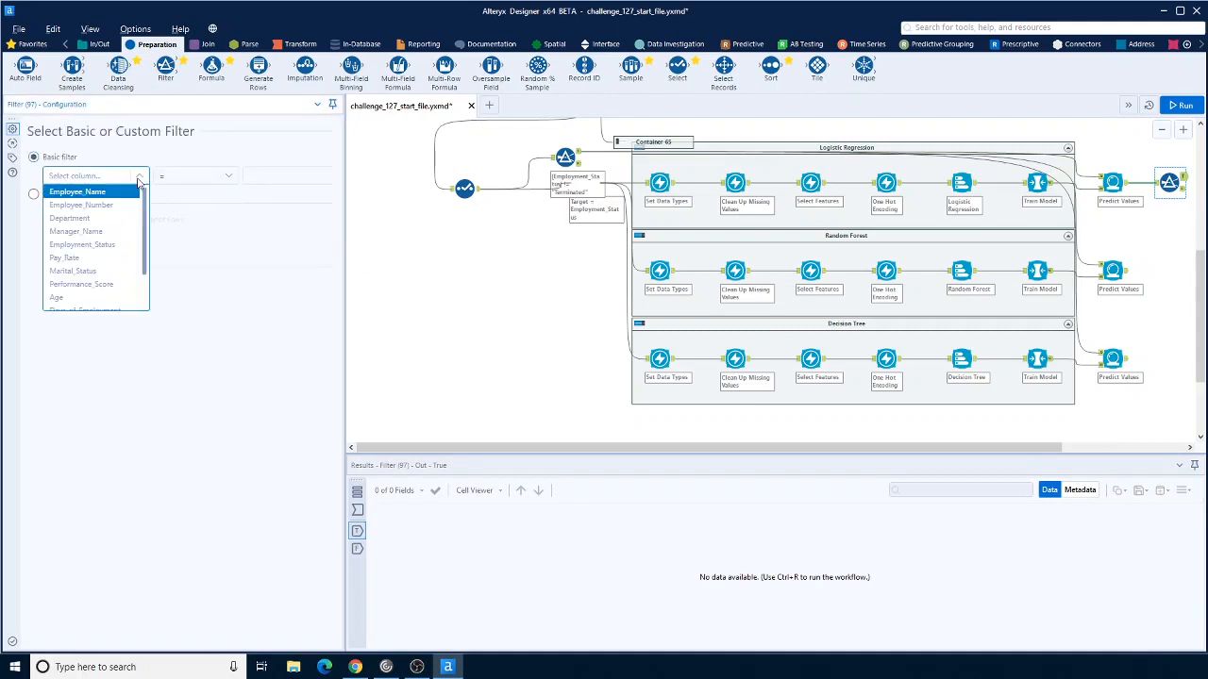
scroll(95, 245, down, 3)
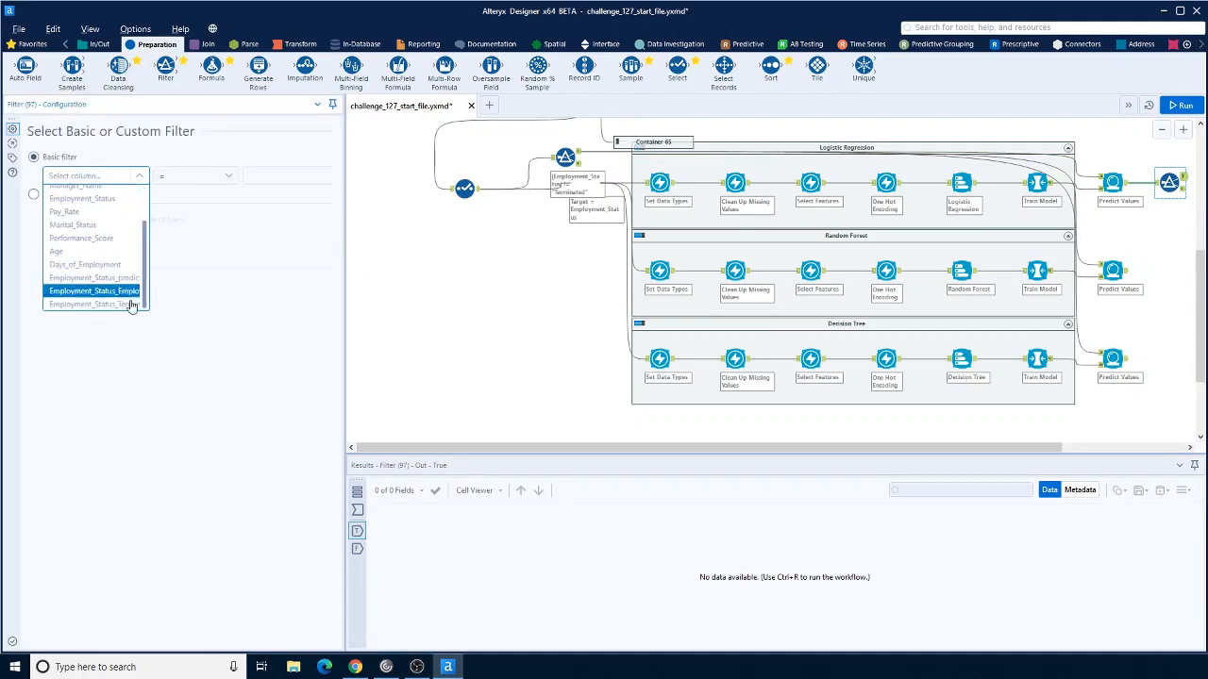
click(133, 299)
click(196, 176)
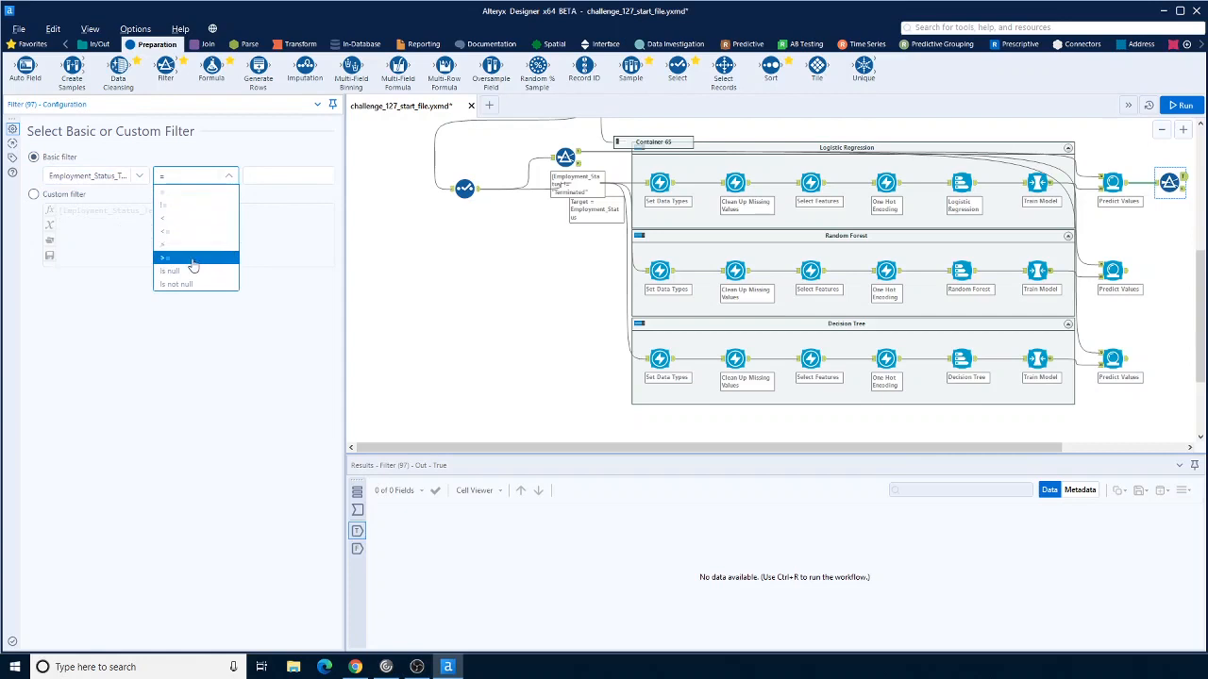
click(193, 262)
click(277, 176)
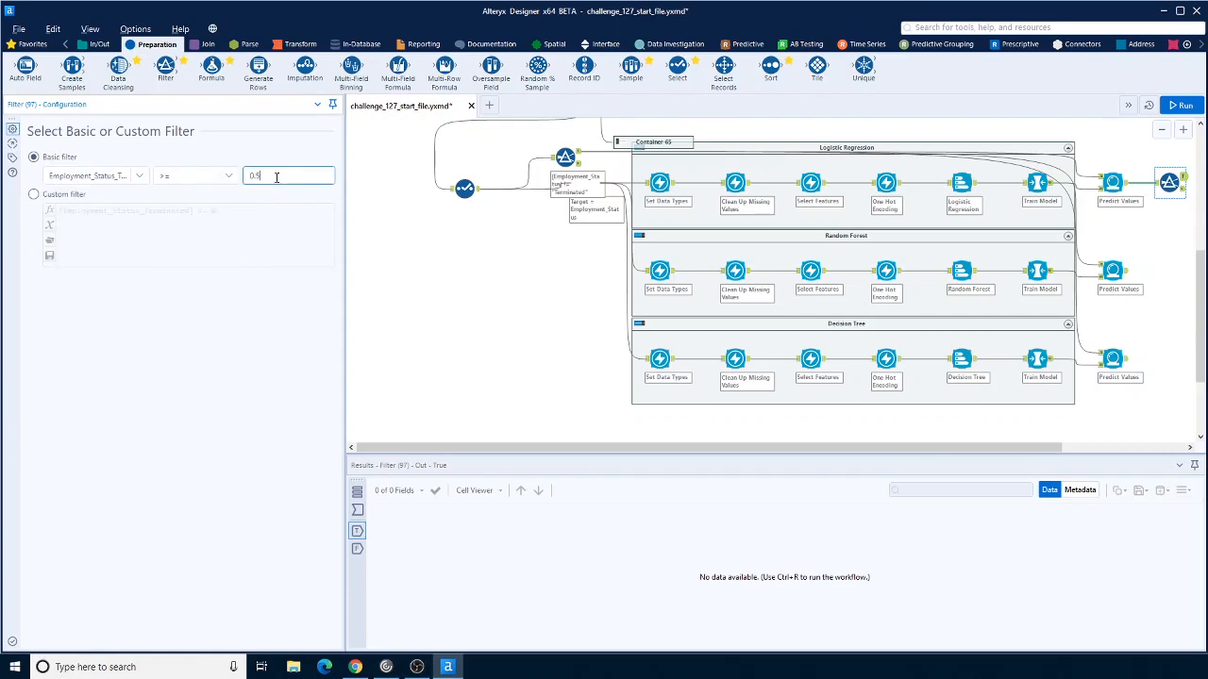
text(0.5)
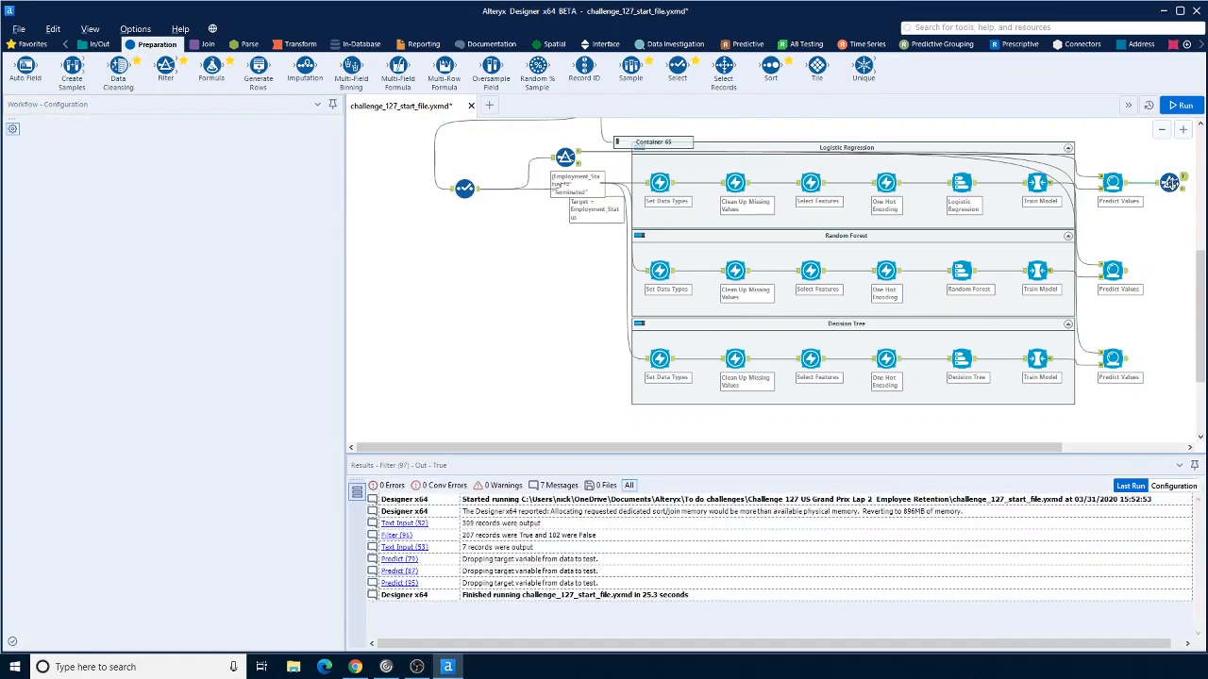
Step: Copy the new threshold Filter and paste it after the Random Forest and Decision Tree Predict Values tools
click(1170, 183)
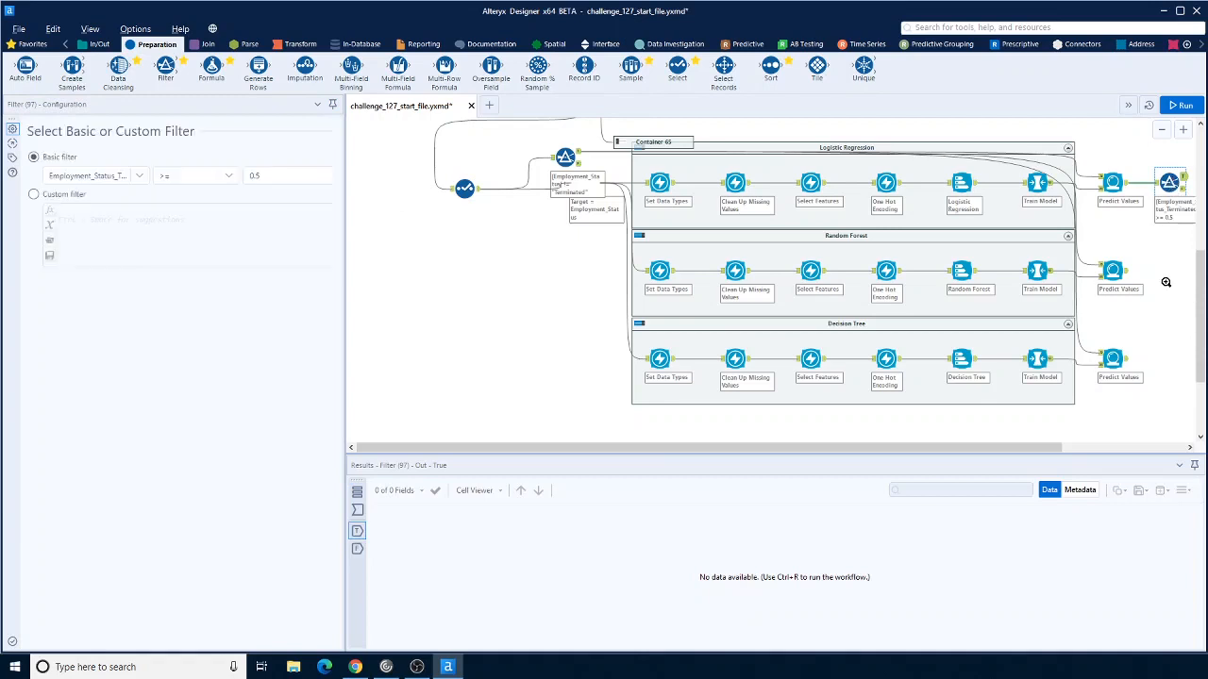
right_click(1163, 279)
click(1184, 286)
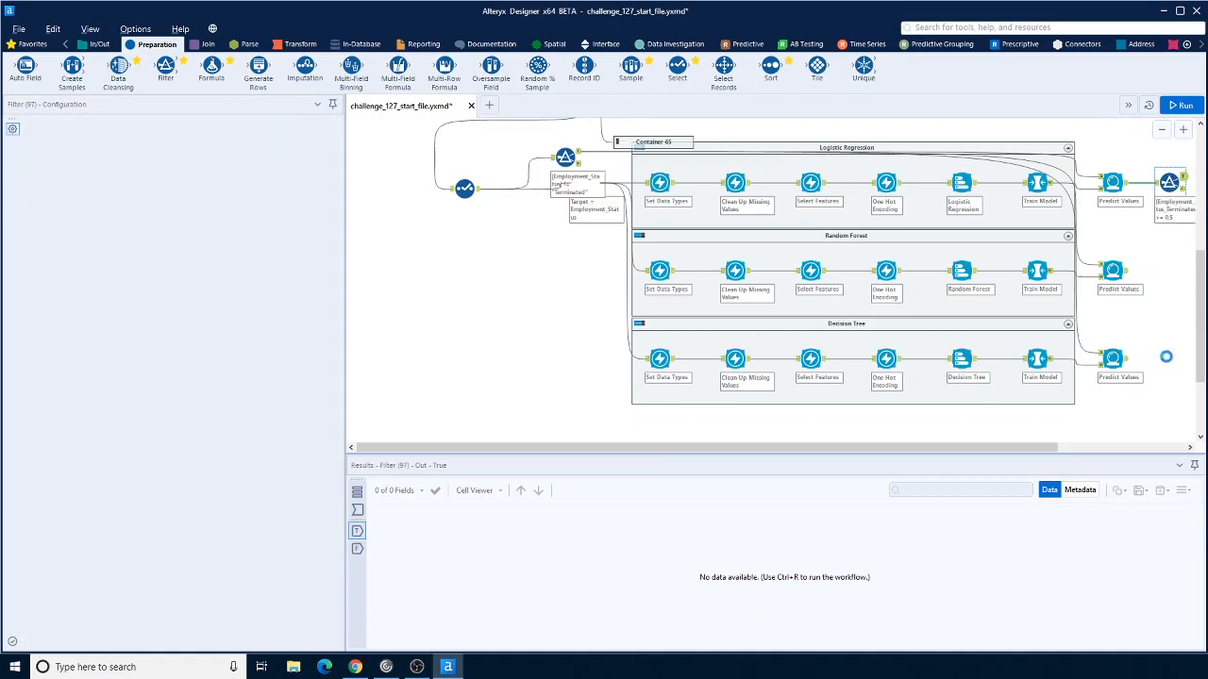
right_click(1166, 357)
click(1183, 366)
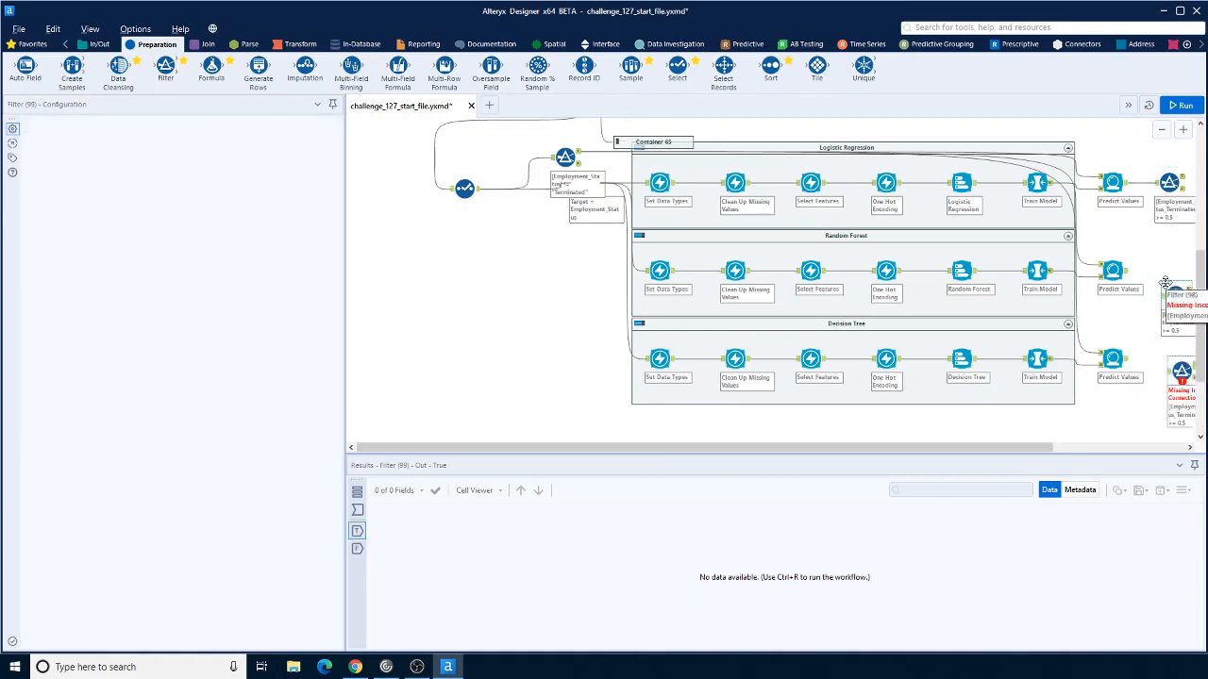
drag(1166, 283, 1168, 287)
Step: Run the workflow and inspect the True output of each of the three threshold Filters
click(1180, 104)
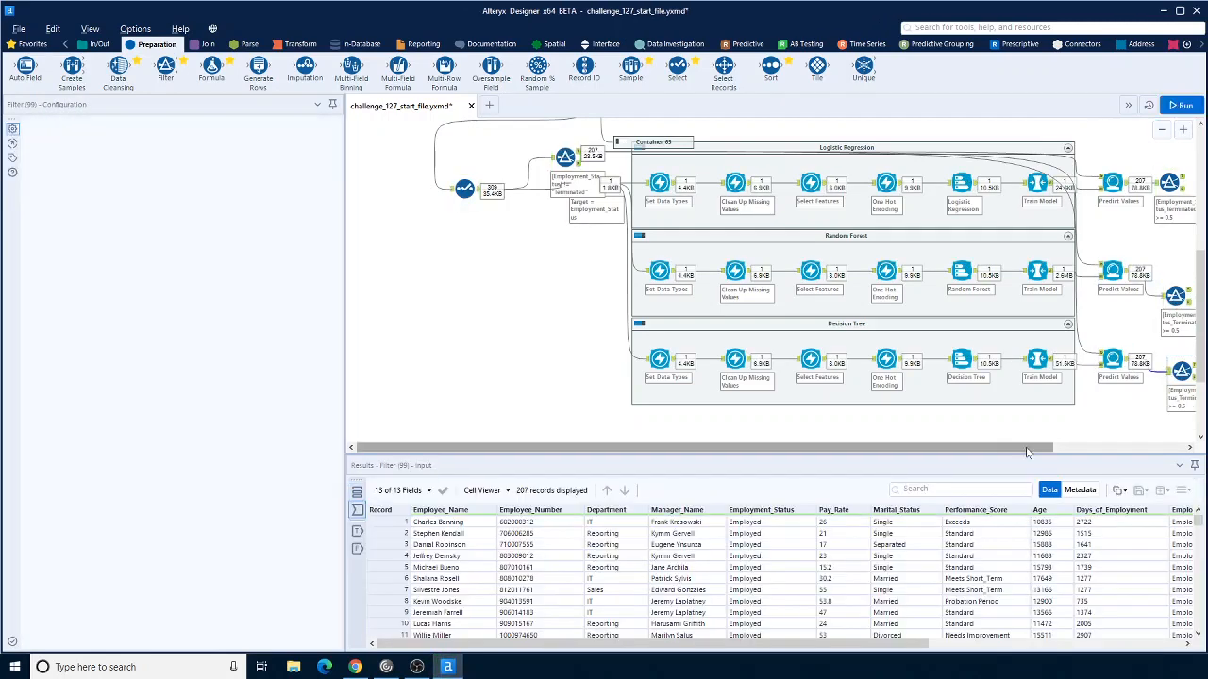
drag(1032, 448, 1121, 447)
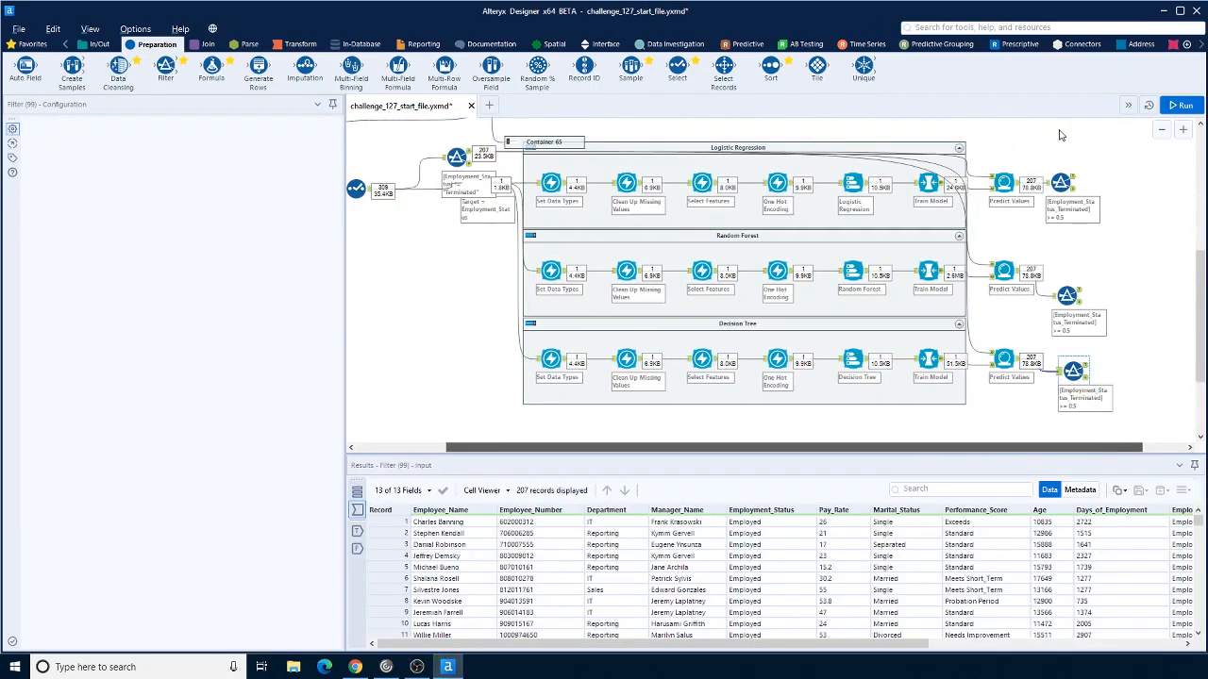
click(1073, 178)
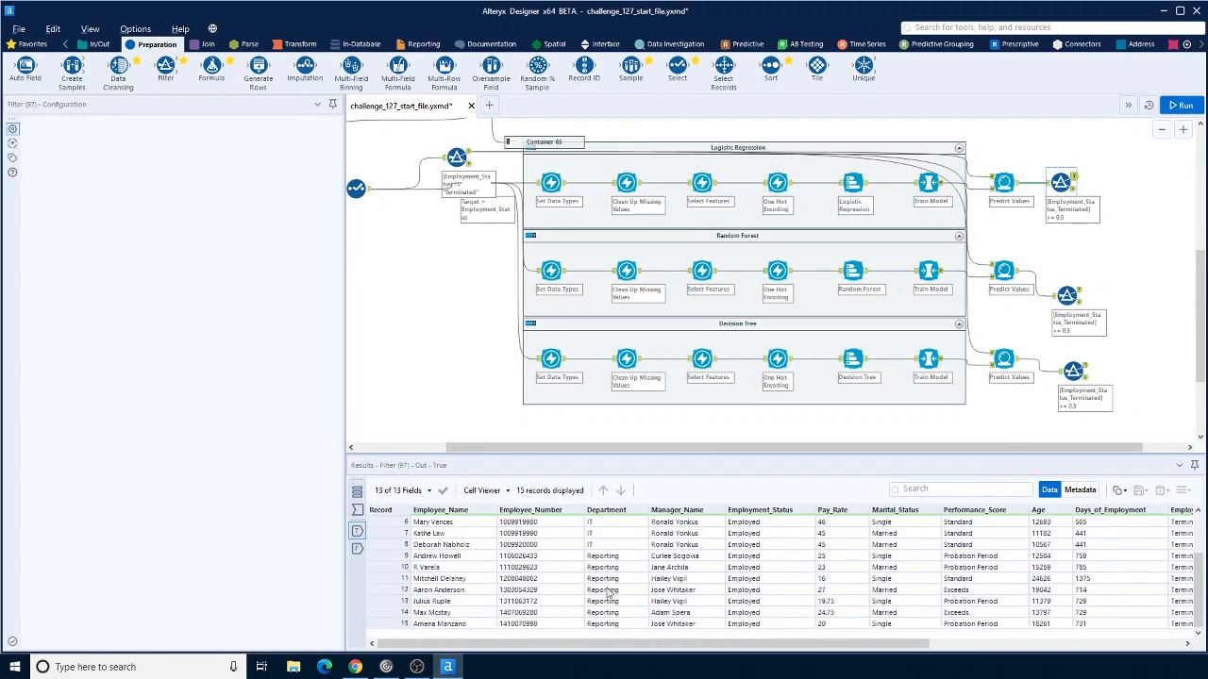
scroll(609, 595, down, 1)
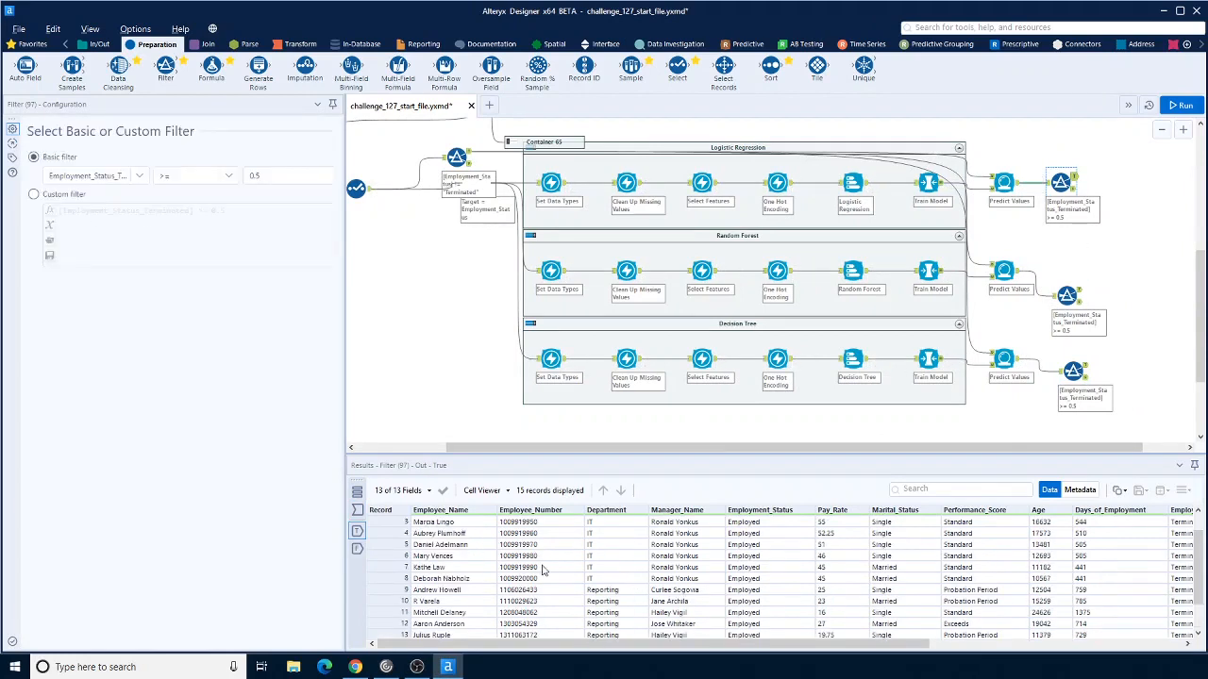
scroll(474, 565, down, 1)
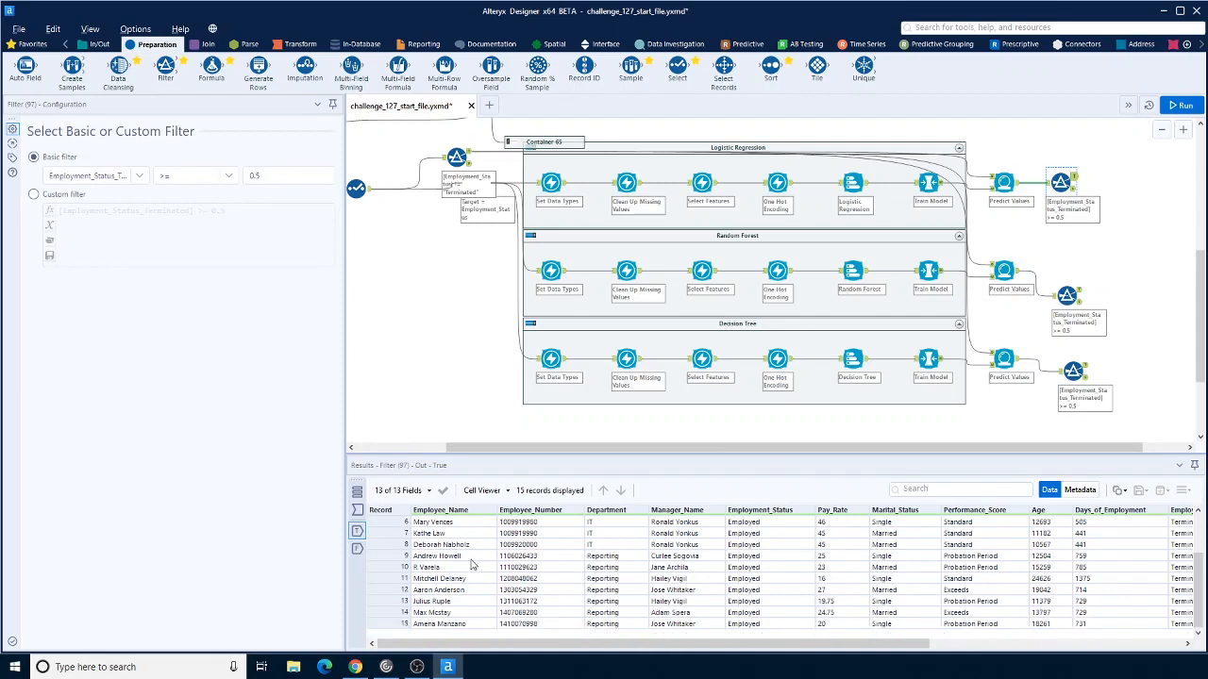
click(1078, 289)
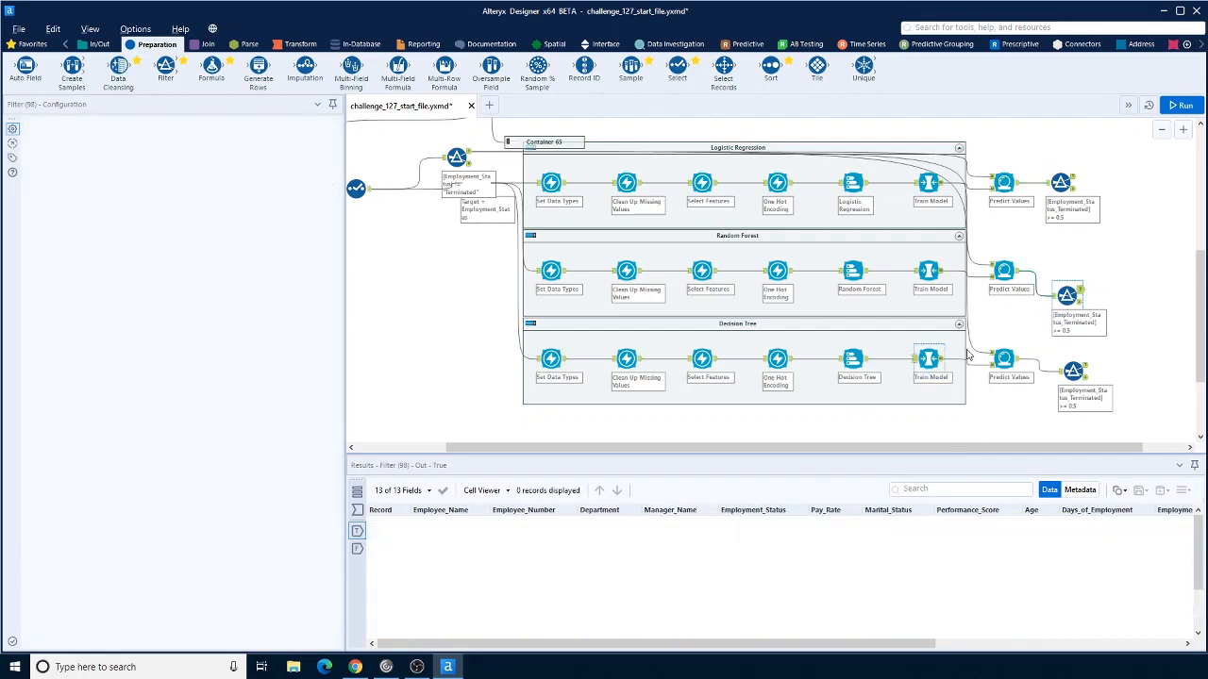
click(1076, 368)
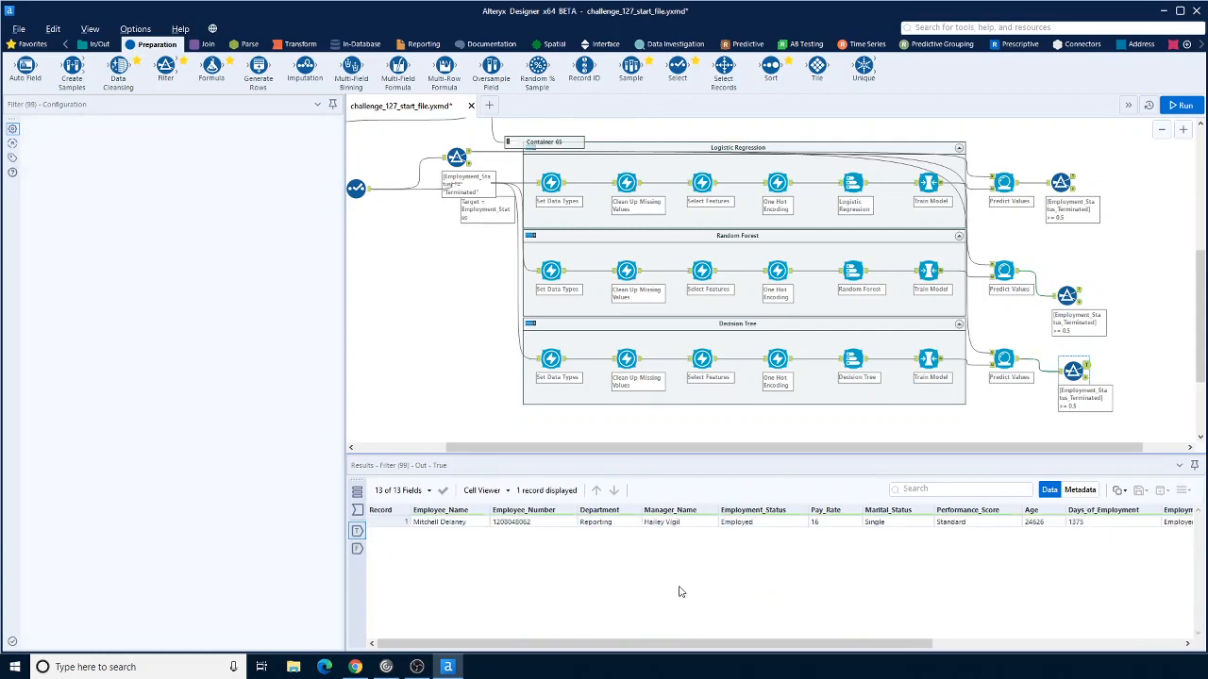
click(458, 524)
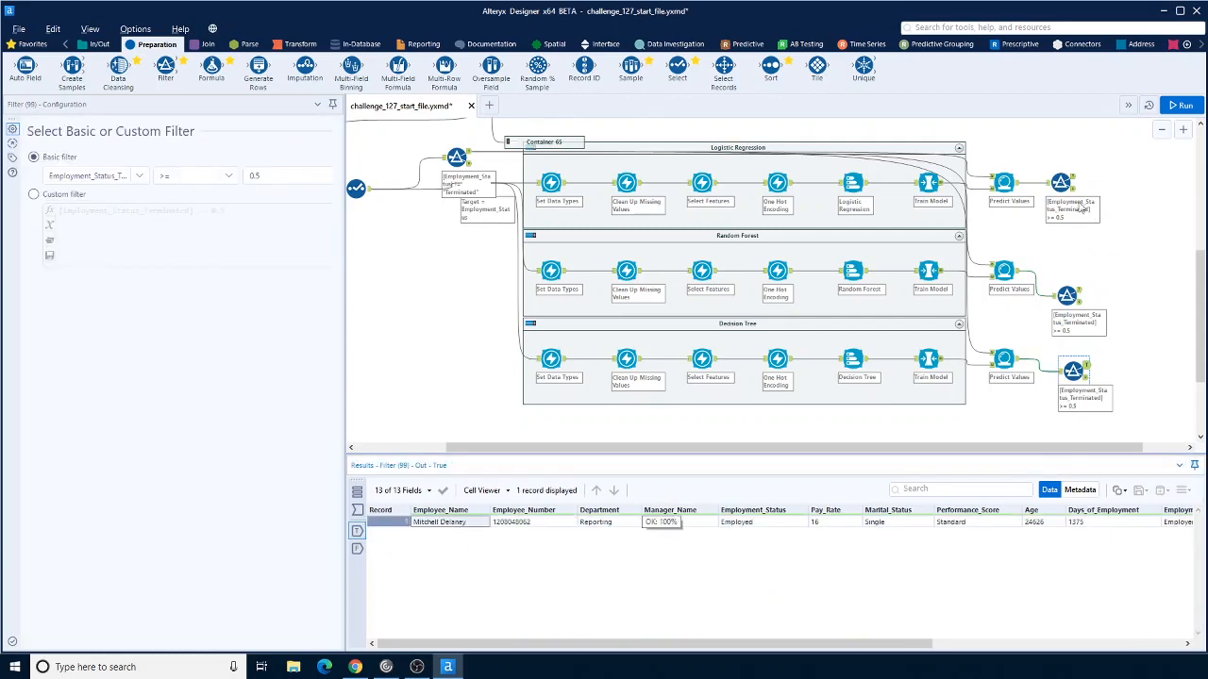
Step: Inspect the True output of the Logistic Regression threshold Filter, scrolling through the flagged active employees
click(1060, 184)
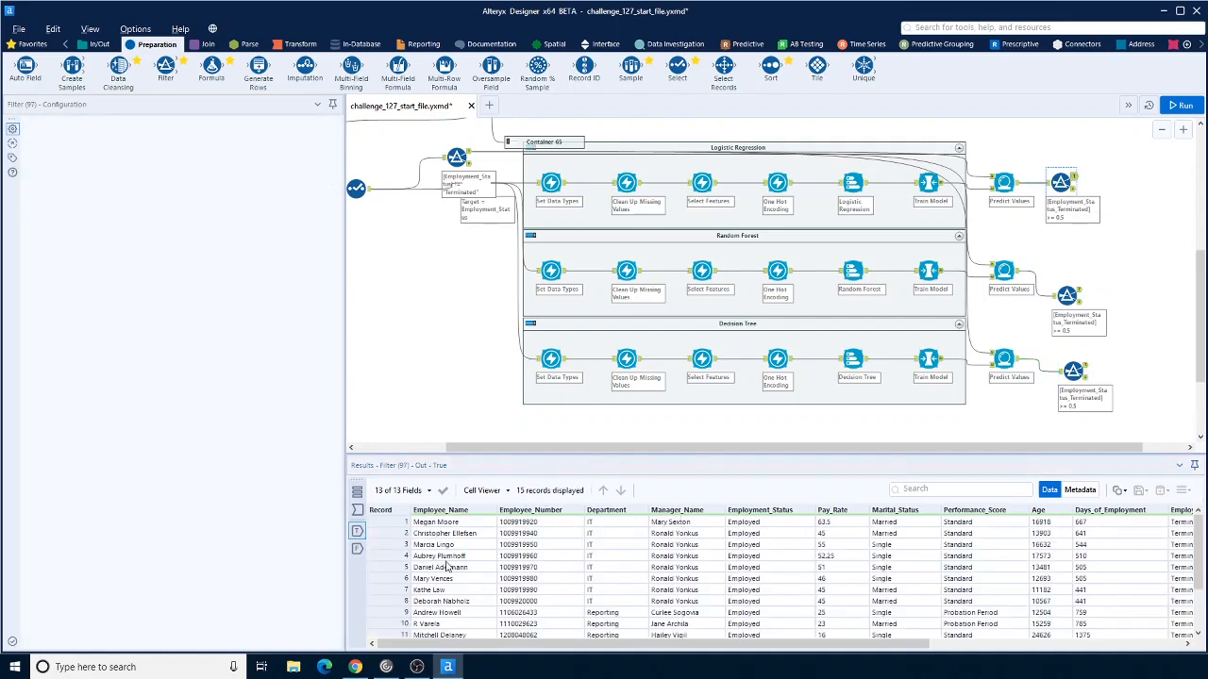
scroll(447, 563, down, 2)
click(451, 593)
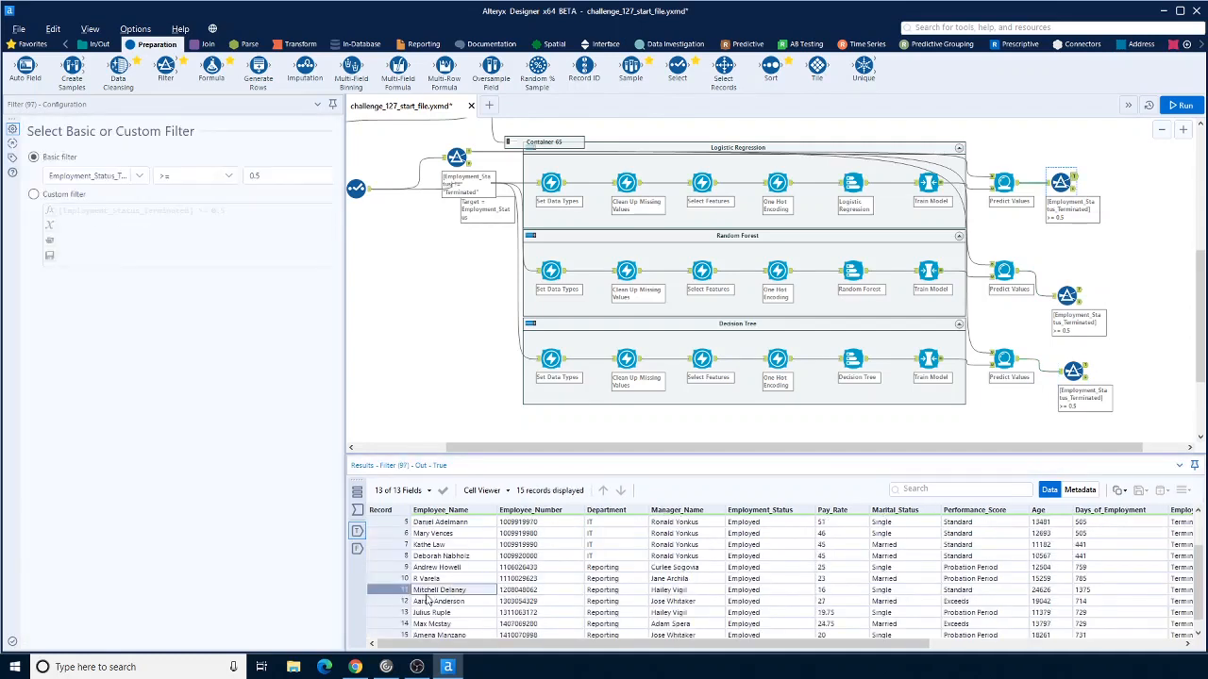
drag(446, 594, 756, 592)
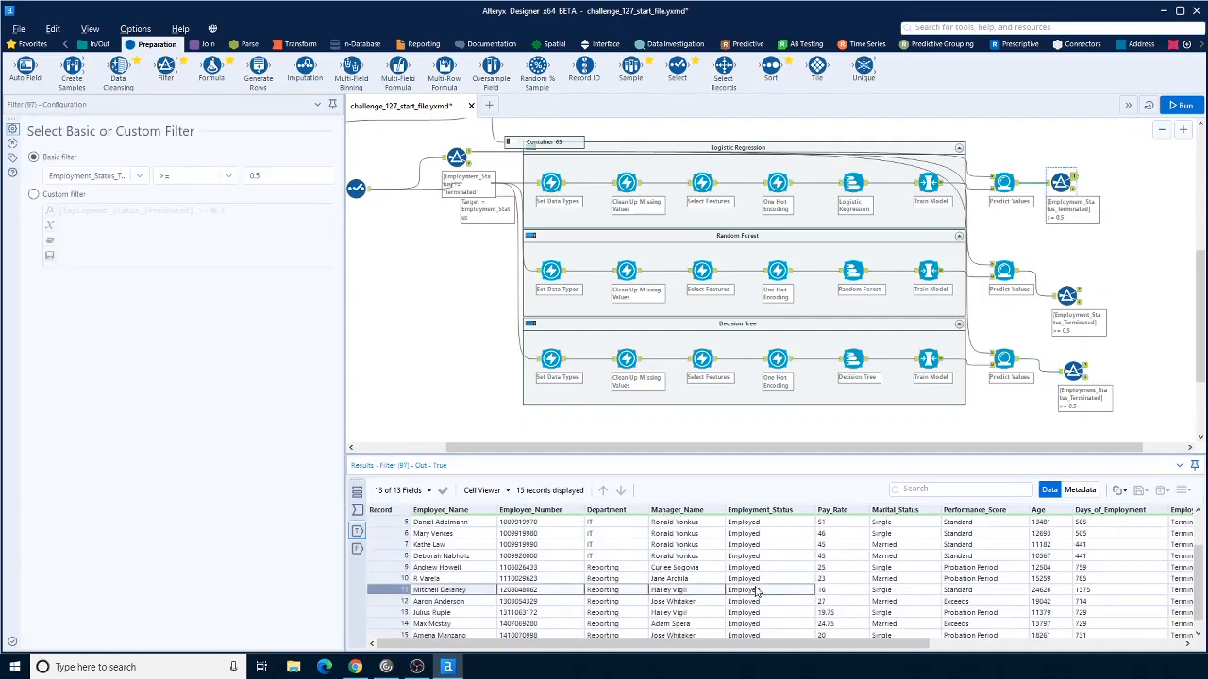
scroll(638, 585, down, 1)
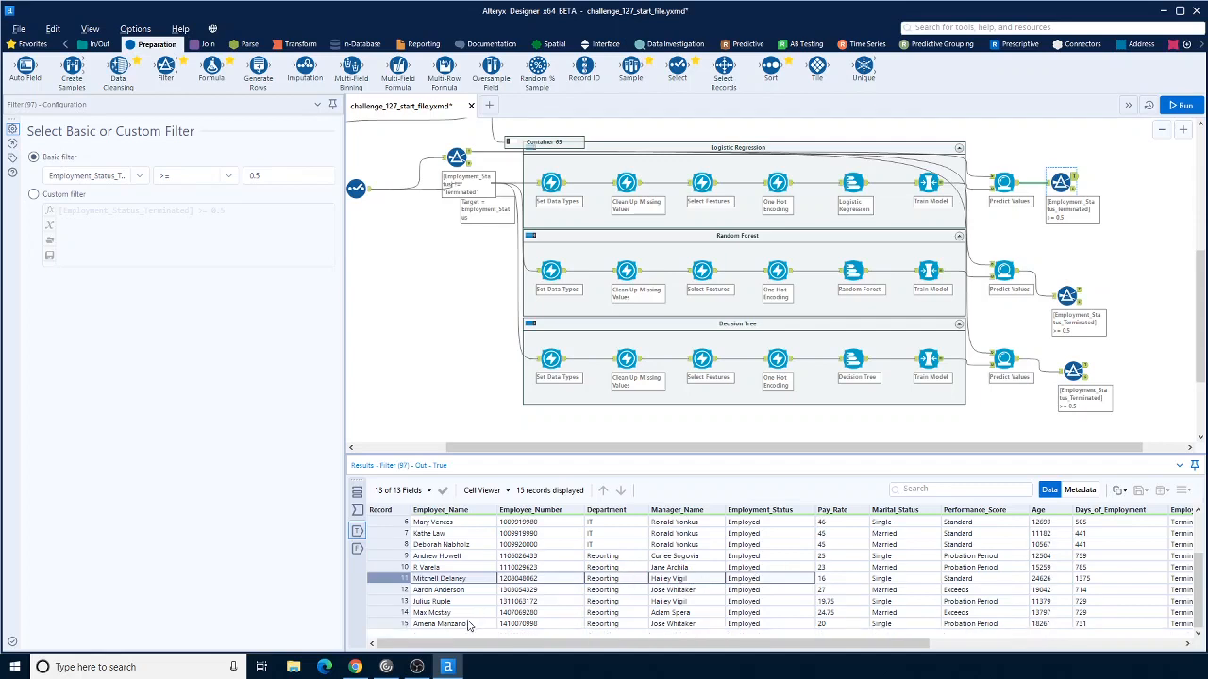
scroll(452, 624, up, 5)
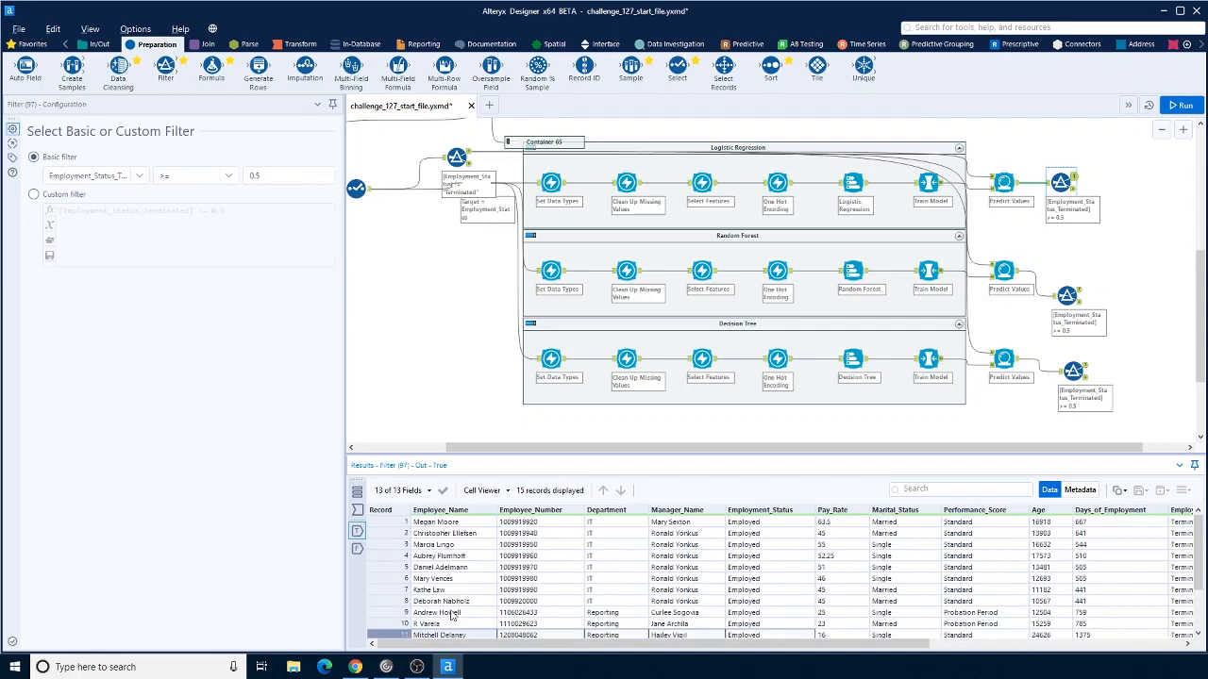
scroll(851, 442, up, 2)
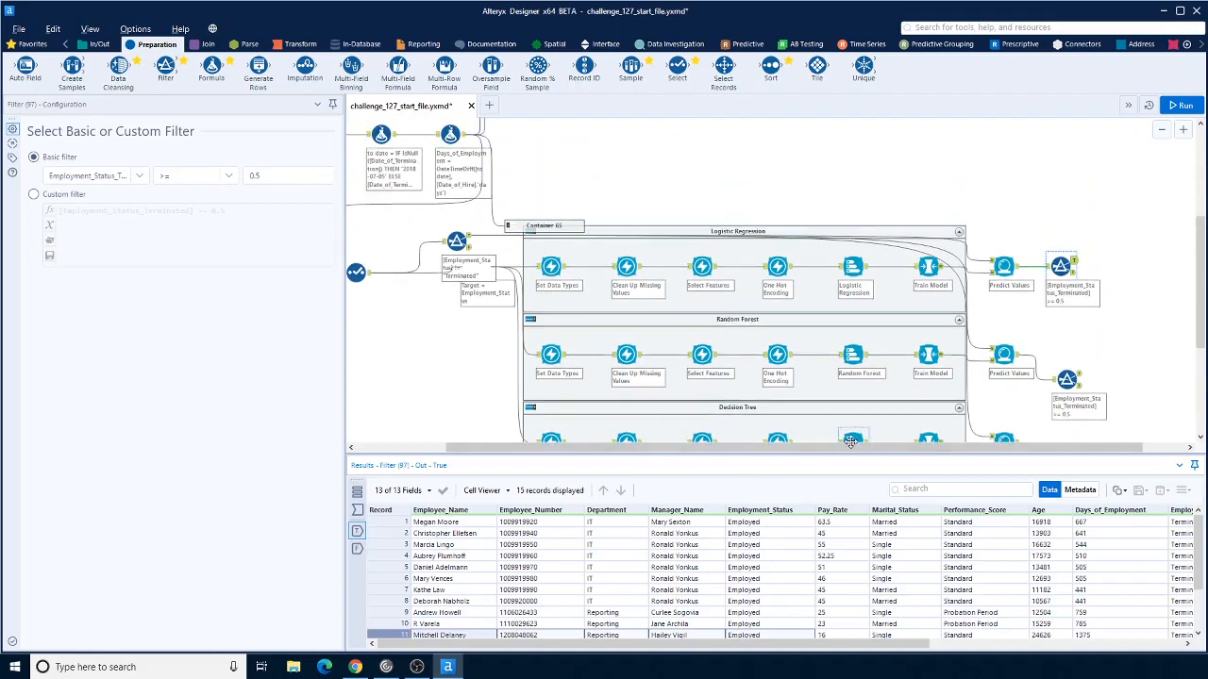
Step: Open the ANSWER Text Input to view the expected employee and manager names for comparison
drag(850, 442, 744, 444)
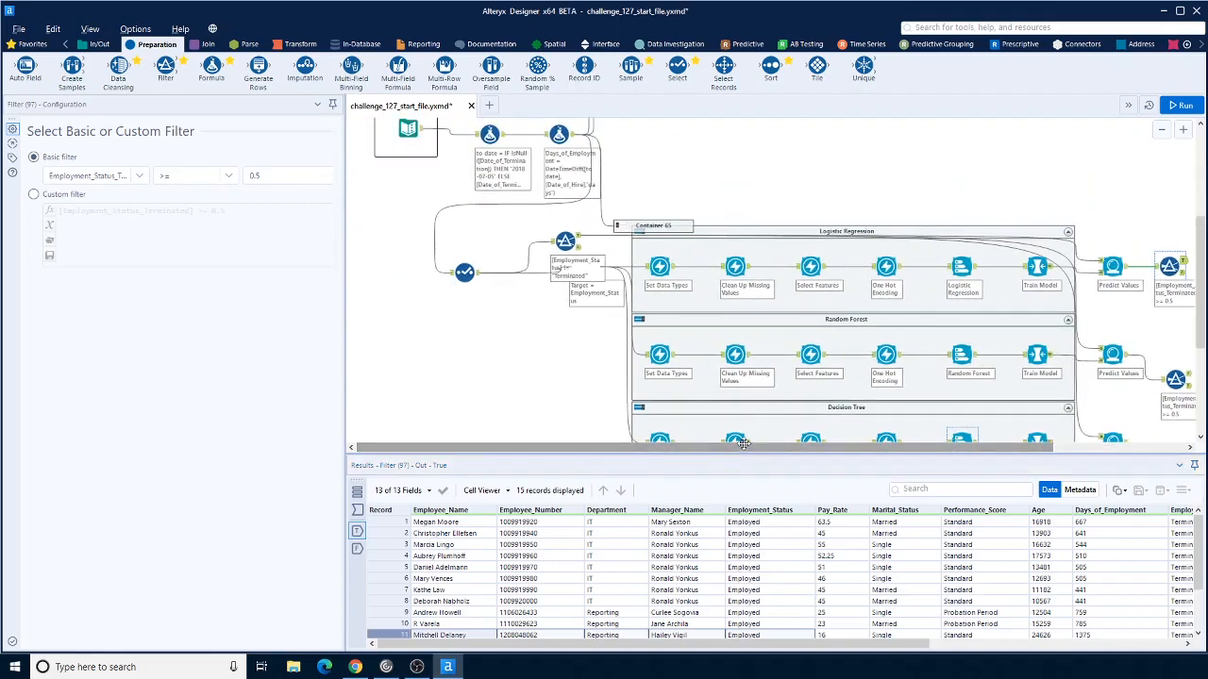
scroll(736, 349, up, 3)
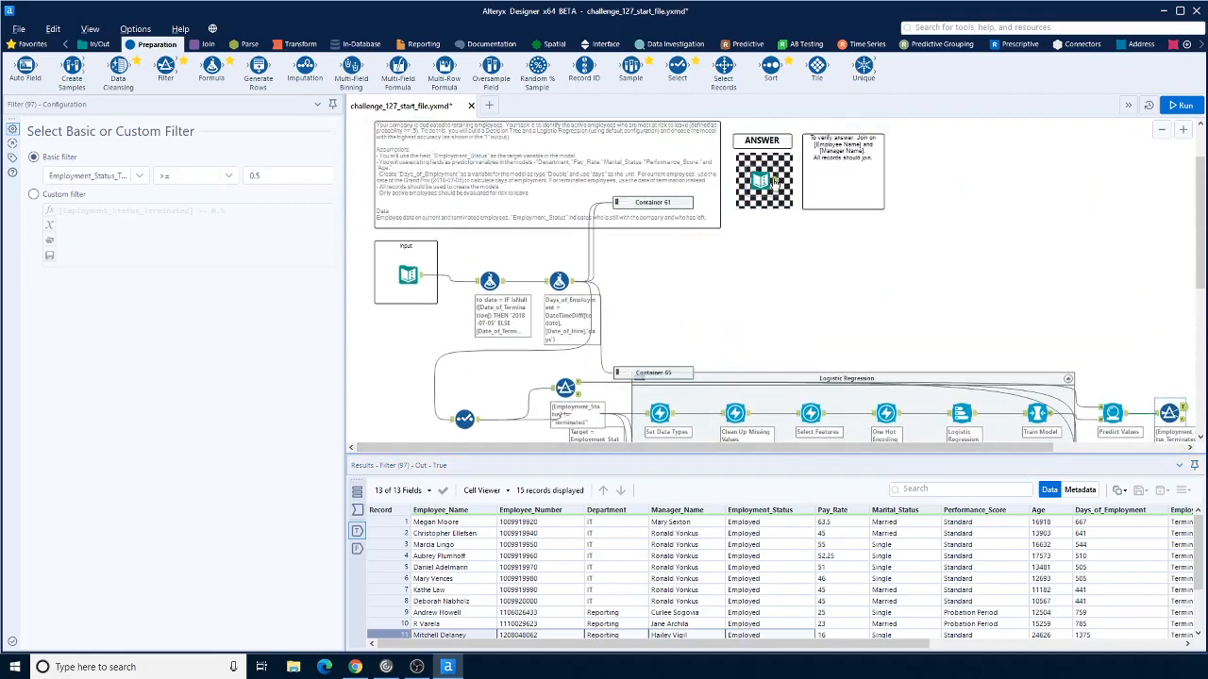
click(771, 182)
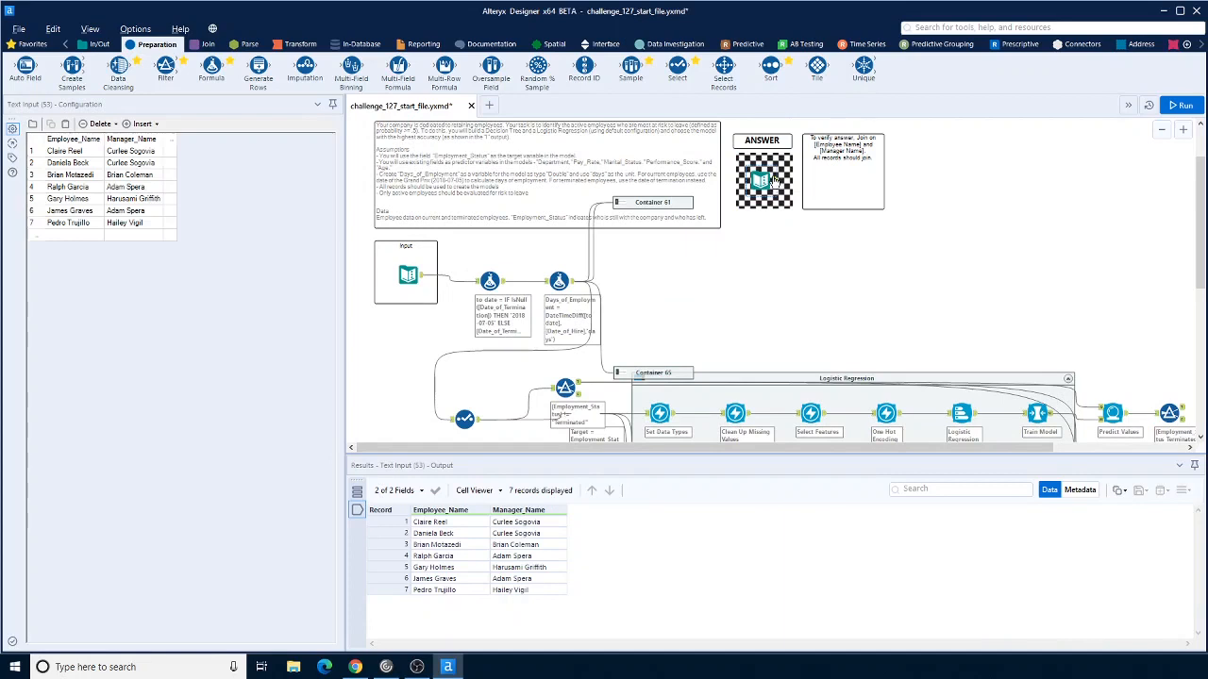
click(621, 202)
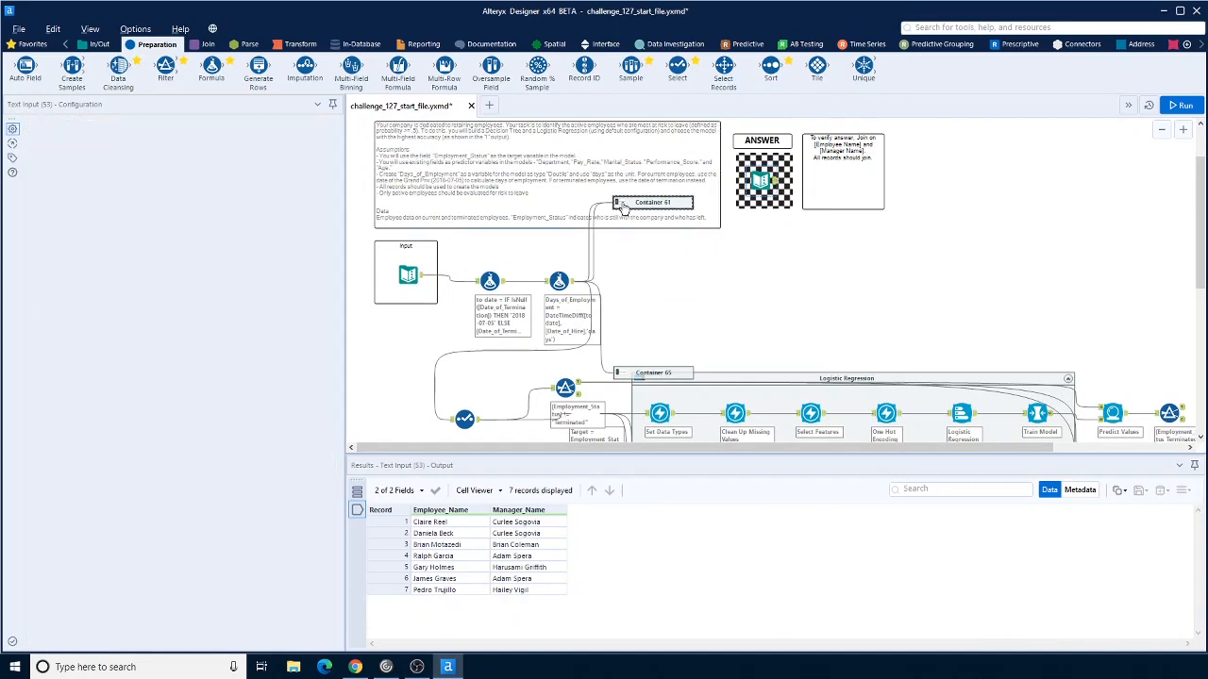